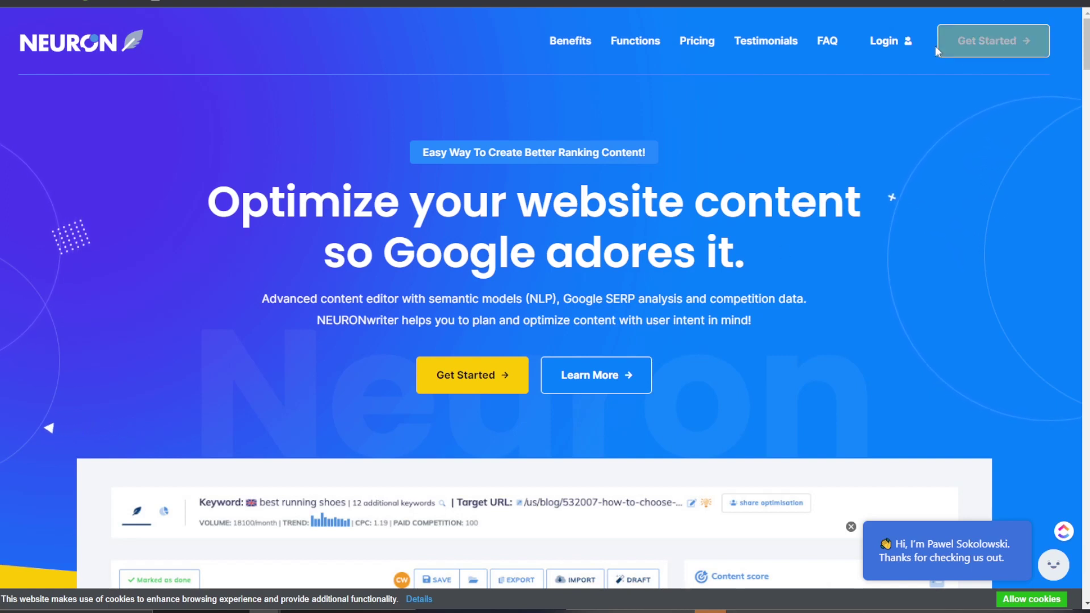
Step: Switch to the WordHero deal page on AppSumo and review its description, at-a-glance details, overview and deal terms
left_click(846, 4)
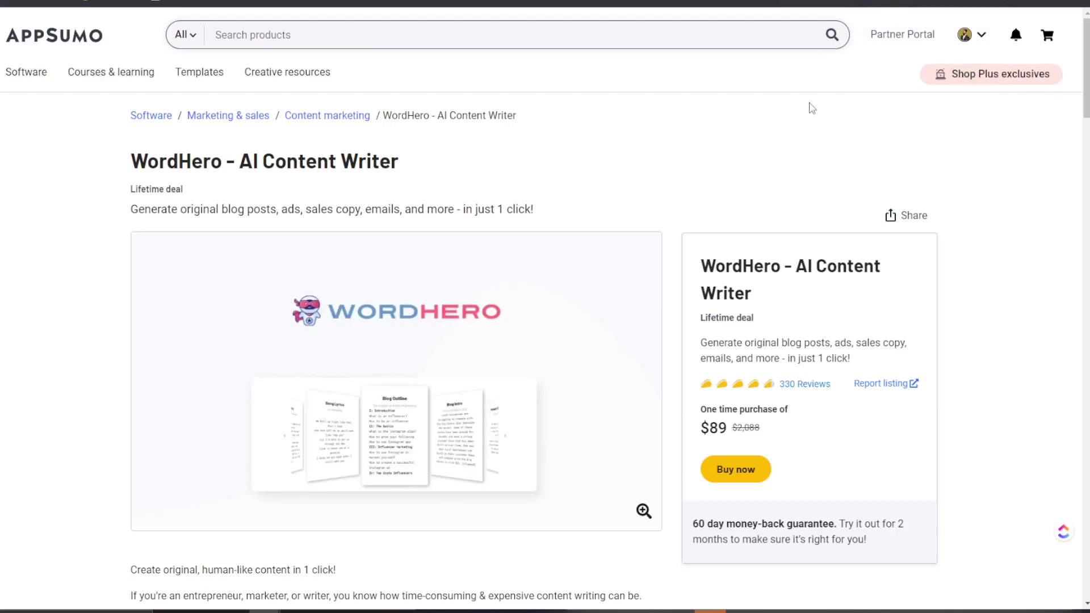
scroll(823, 150, "down", 5)
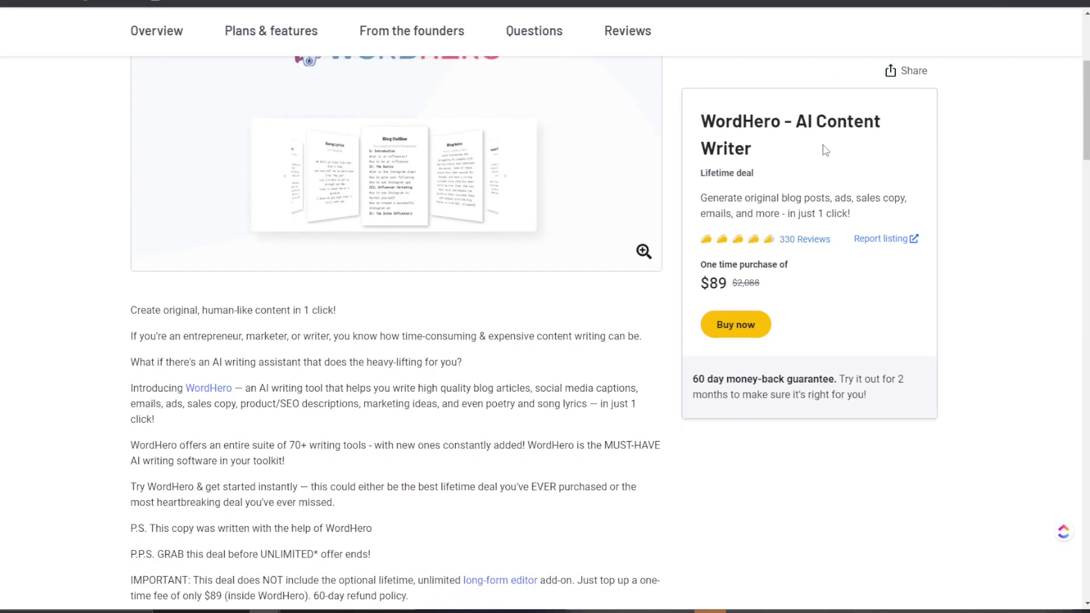
scroll(826, 147, "up", 3)
scroll(827, 146, "down", 5)
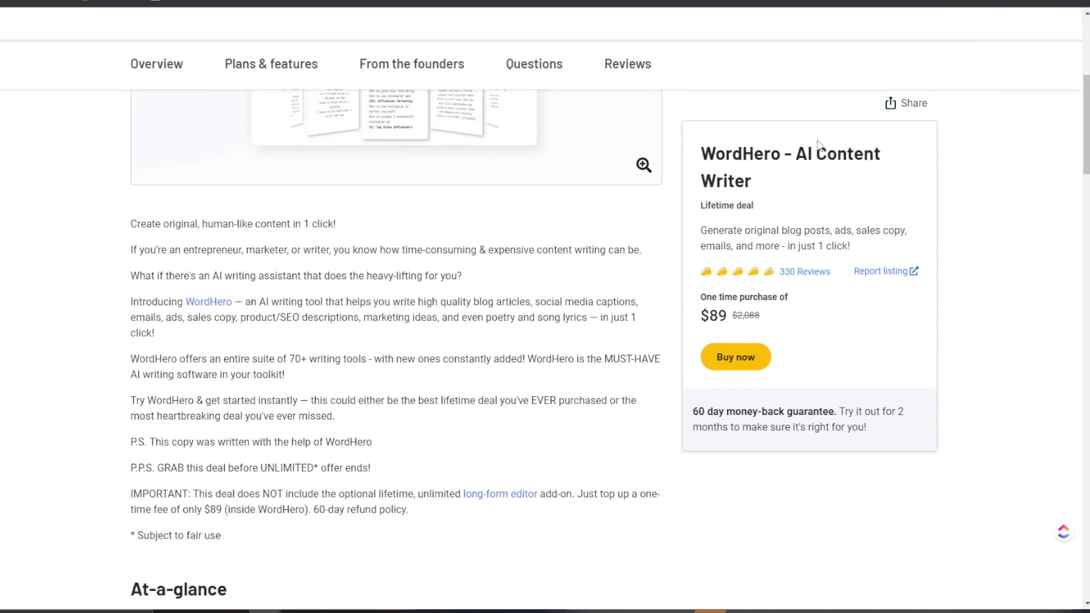
scroll(819, 145, "down", 8)
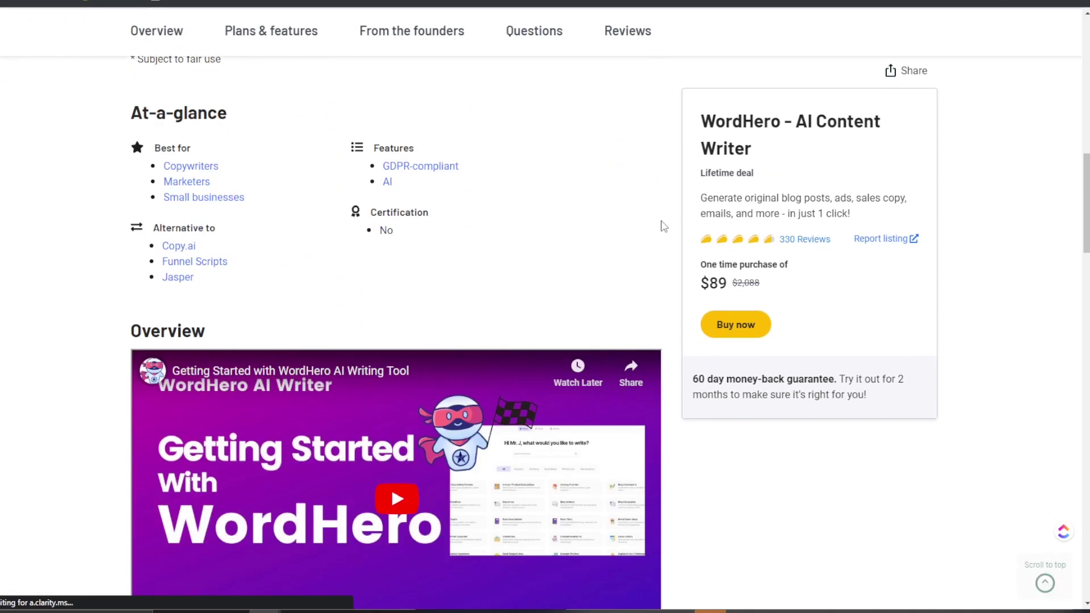
scroll(663, 226, "down", 8)
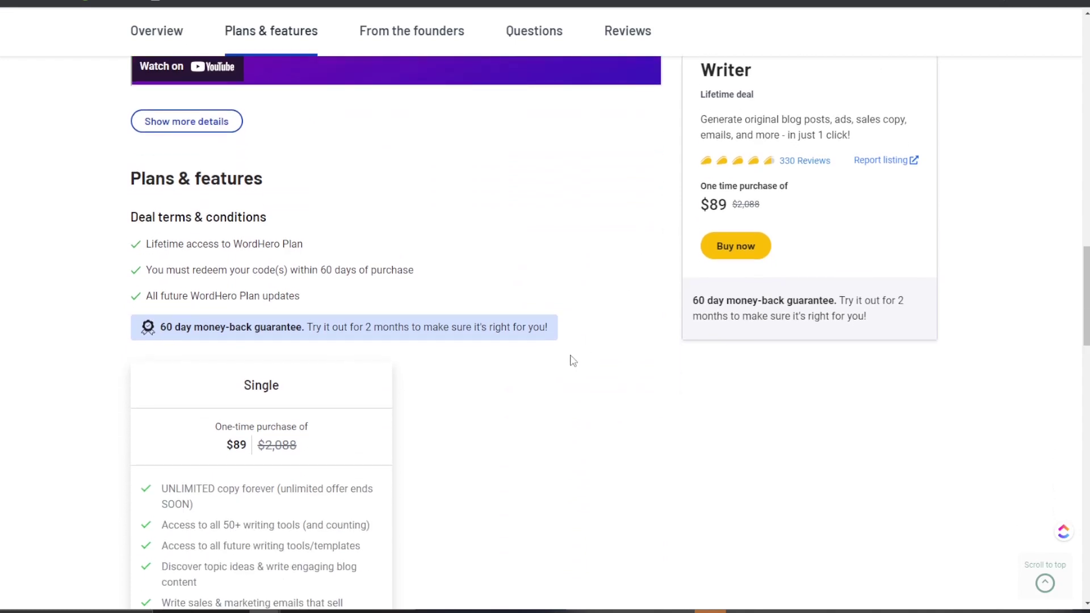
scroll(596, 329, "up", 8)
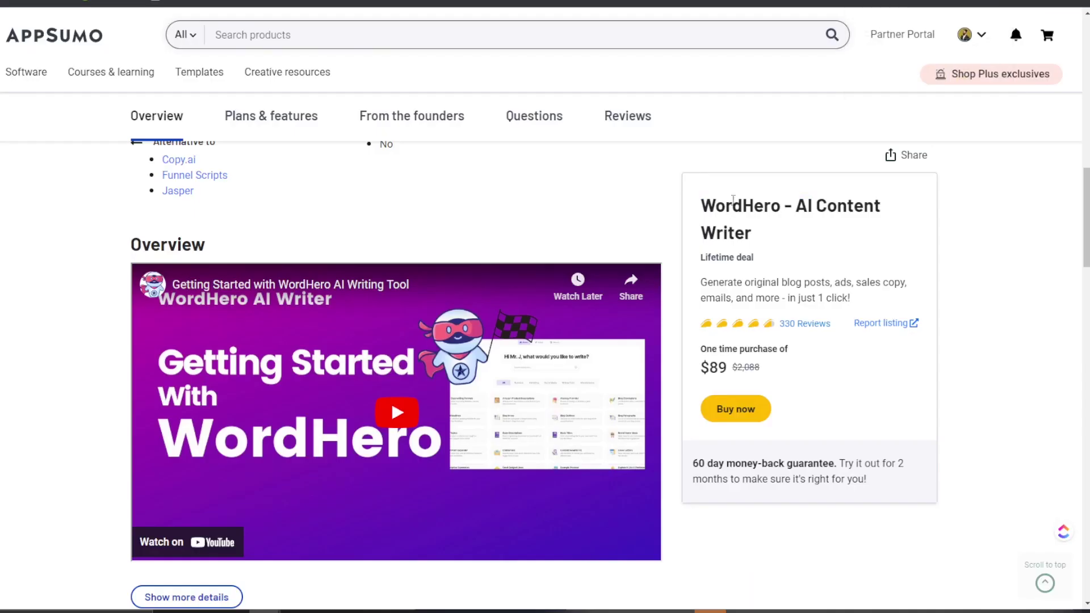
scroll(763, 335, "up", 12)
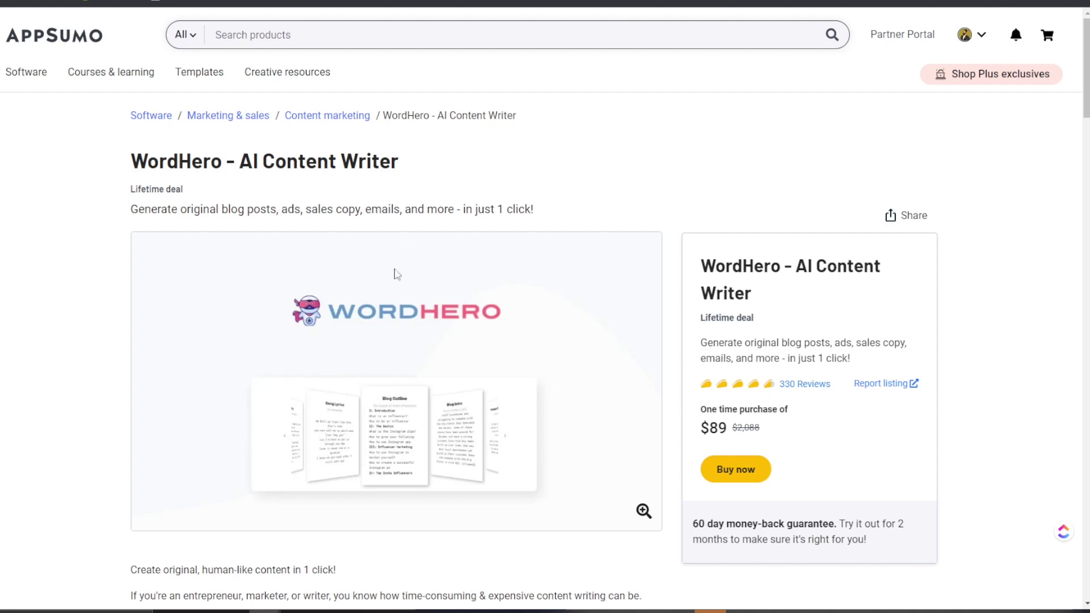
Step: Examine the features included in WordHero's Single plan, such as the unlimited copy and the Long-form Editor terms
scroll(401, 236, "down", 5)
scroll(431, 266, "down", 10)
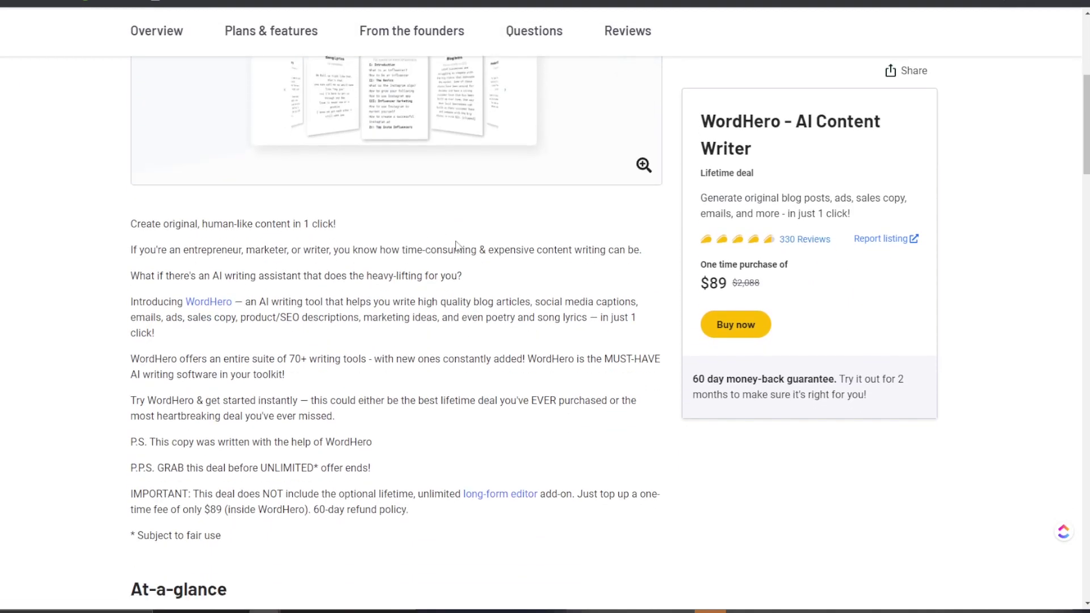
scroll(502, 245, "down", 10)
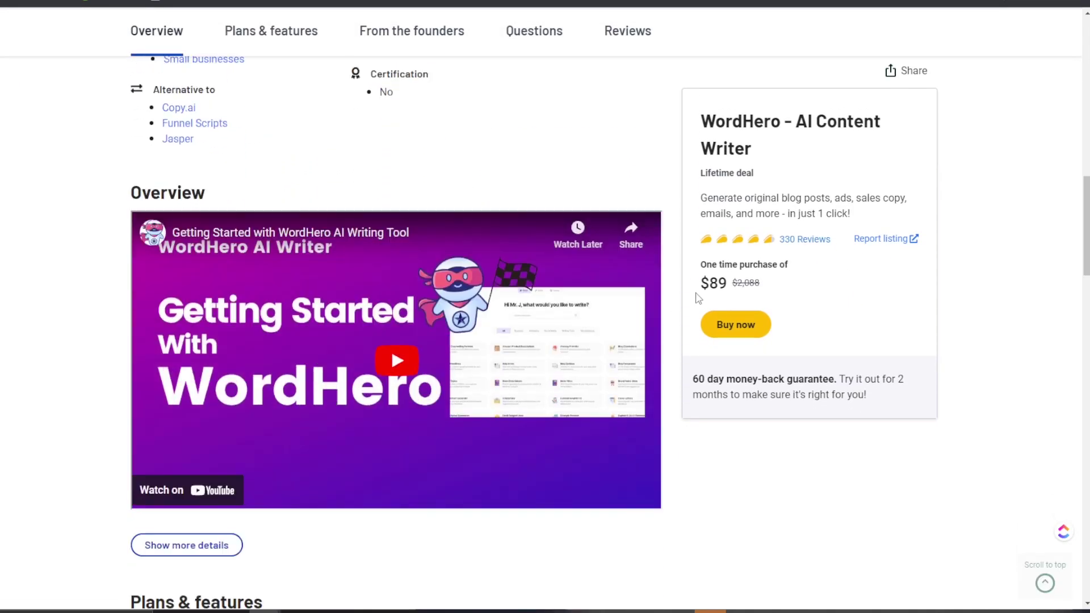
scroll(479, 279, "down", 5)
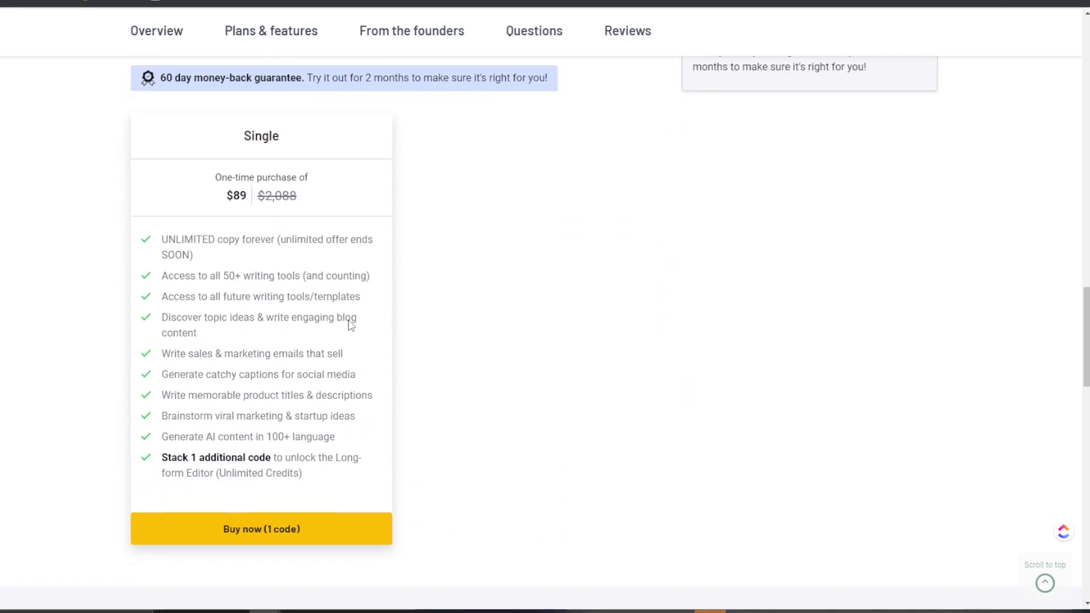
left_click(217, 146)
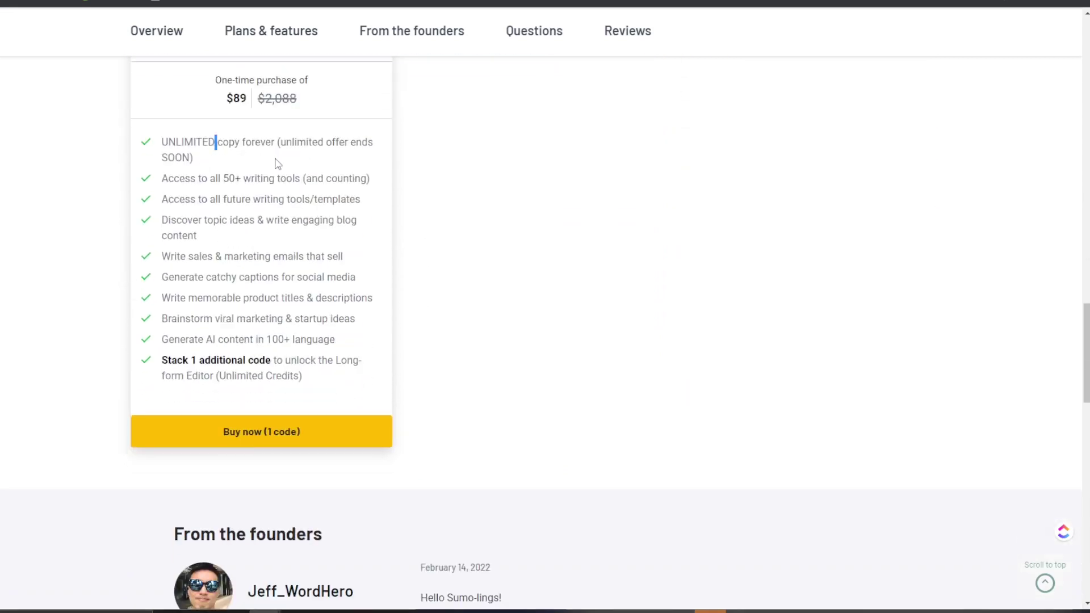
scroll(345, 173, "up", 2)
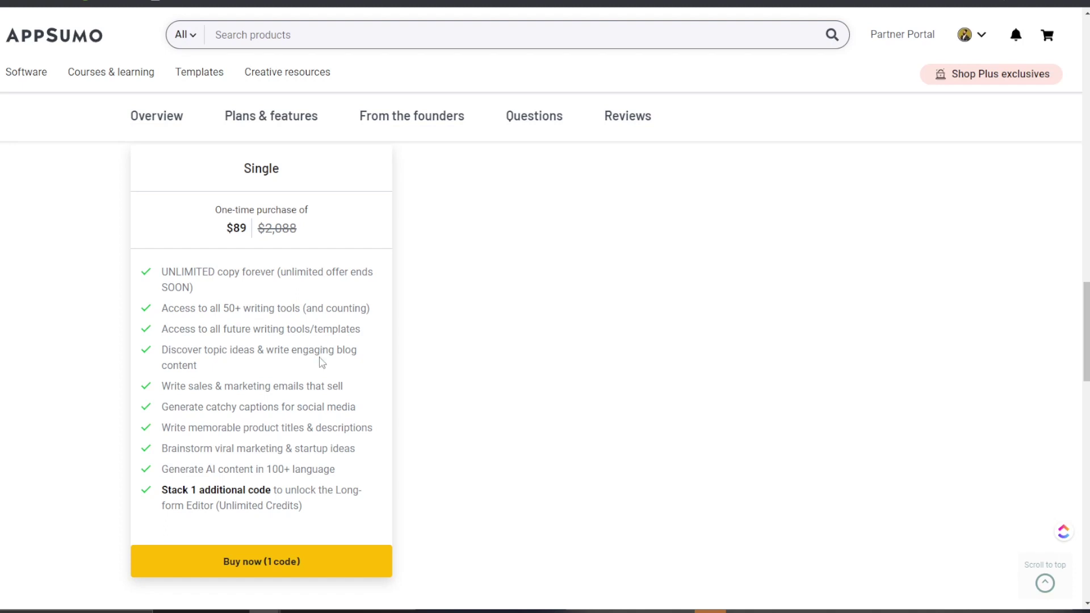
scroll(322, 364, "up", 15)
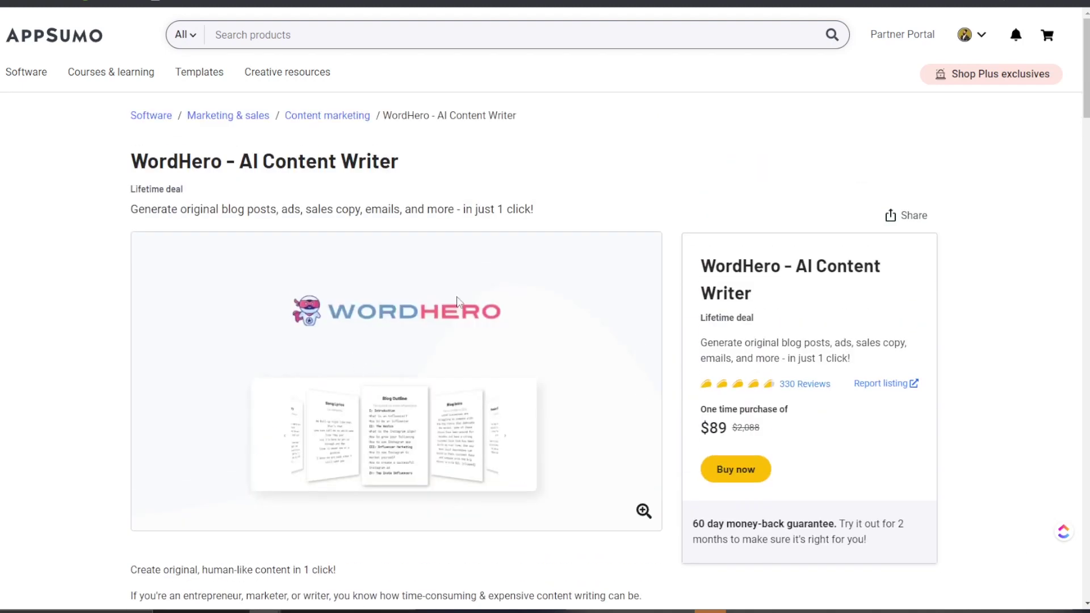
left_click_drag(153, 152, 391, 156)
left_click(393, 154)
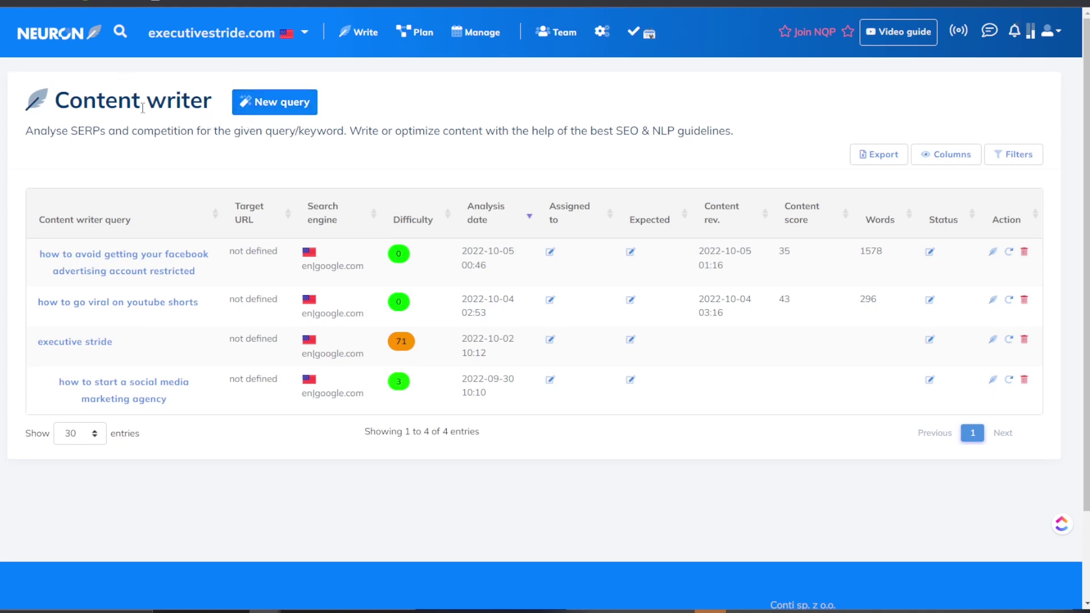
Step: Start a new NeuronWriter content writer query for "how to rank #1 in google 2022"
left_click(274, 105)
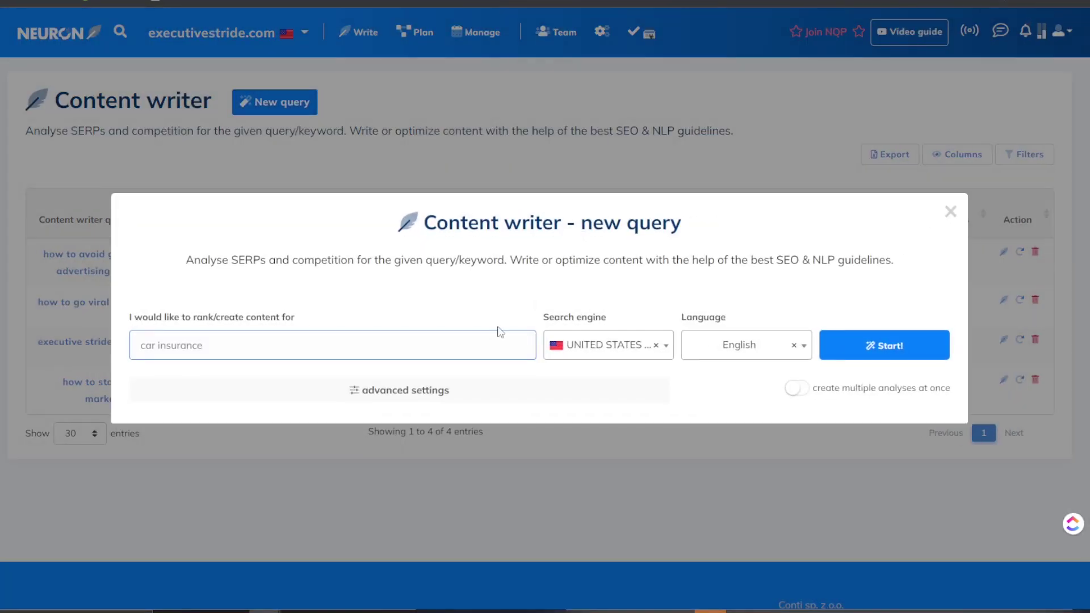
type("how to reank #1 in google 2022")
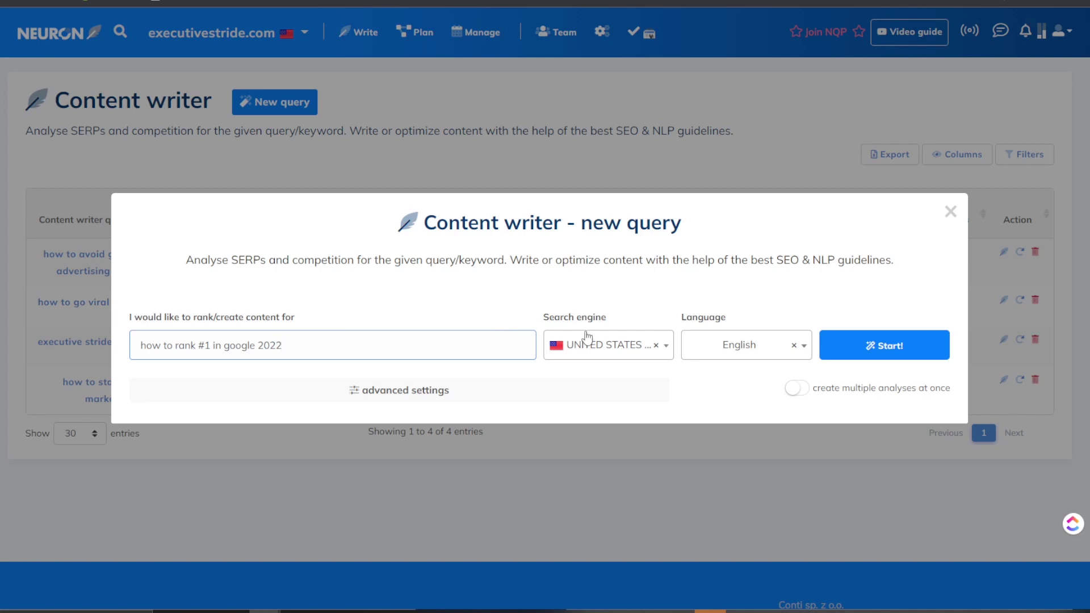
left_click_drag(306, 346, 149, 342)
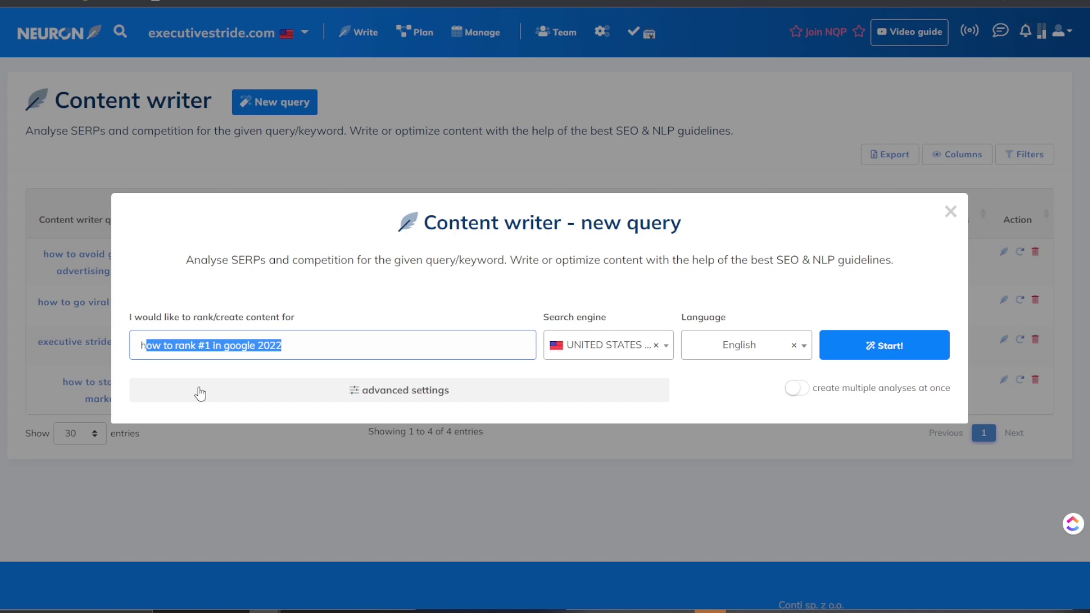
left_click(183, 344)
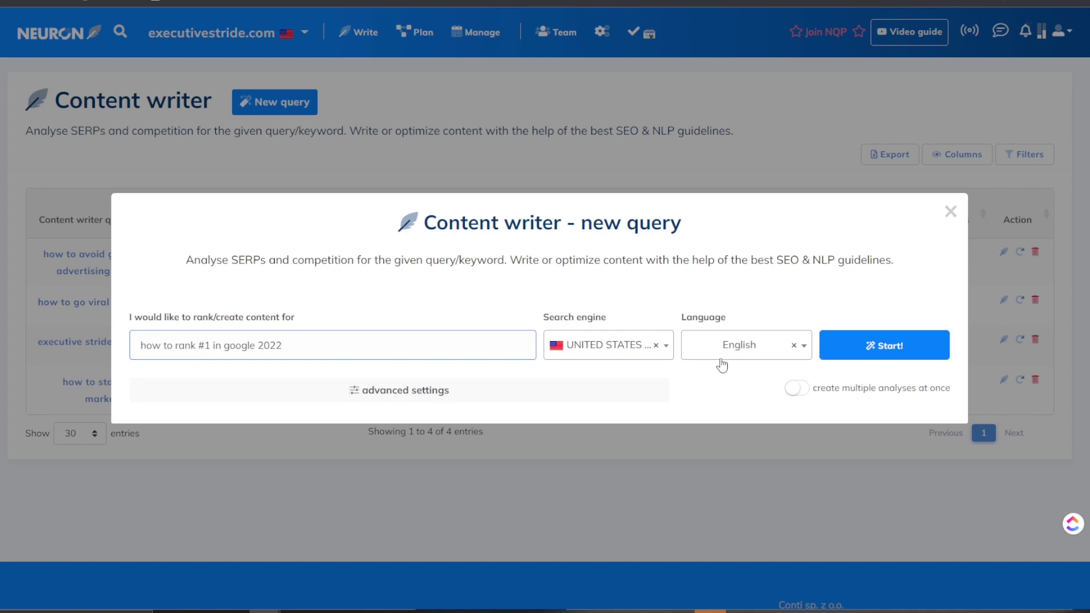
left_click(849, 347)
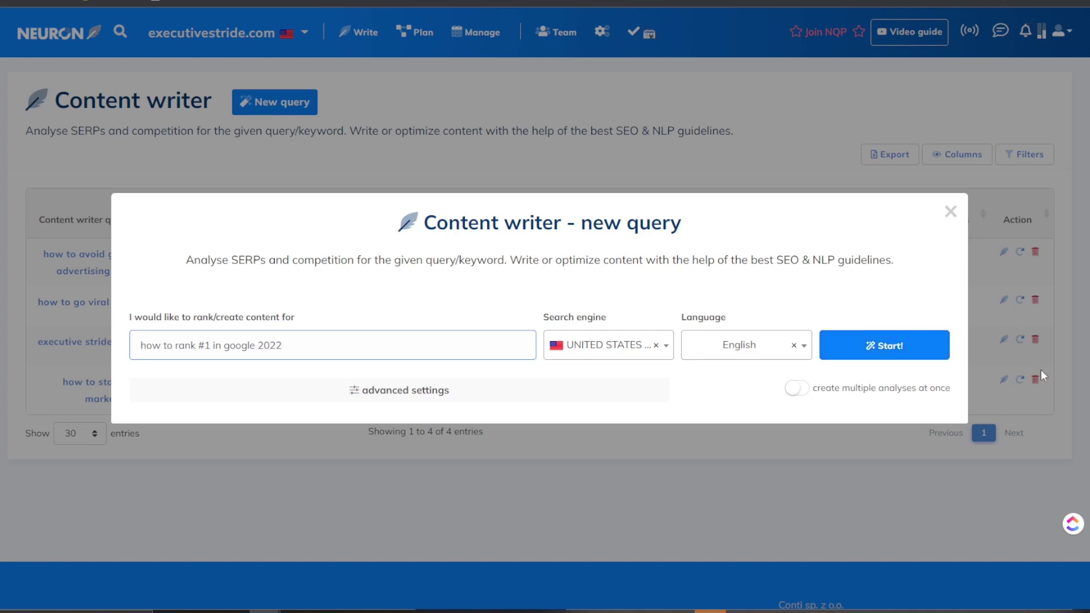
left_click(928, 348)
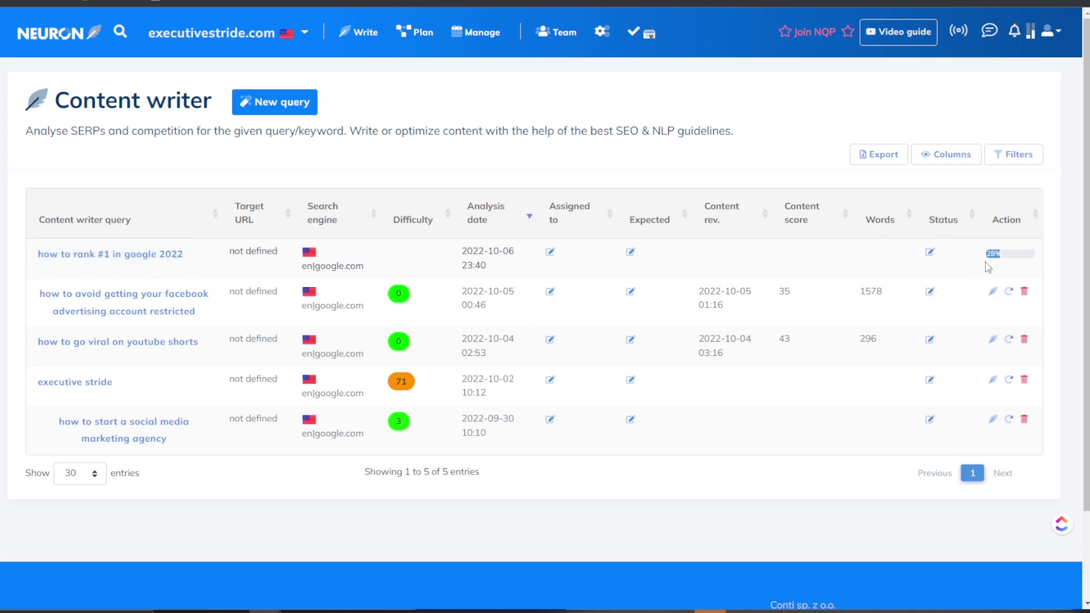
Step: Show the Volume, Vol. trend, Paid comp. and CPC columns in the query table and close the column chooser
left_click(946, 157)
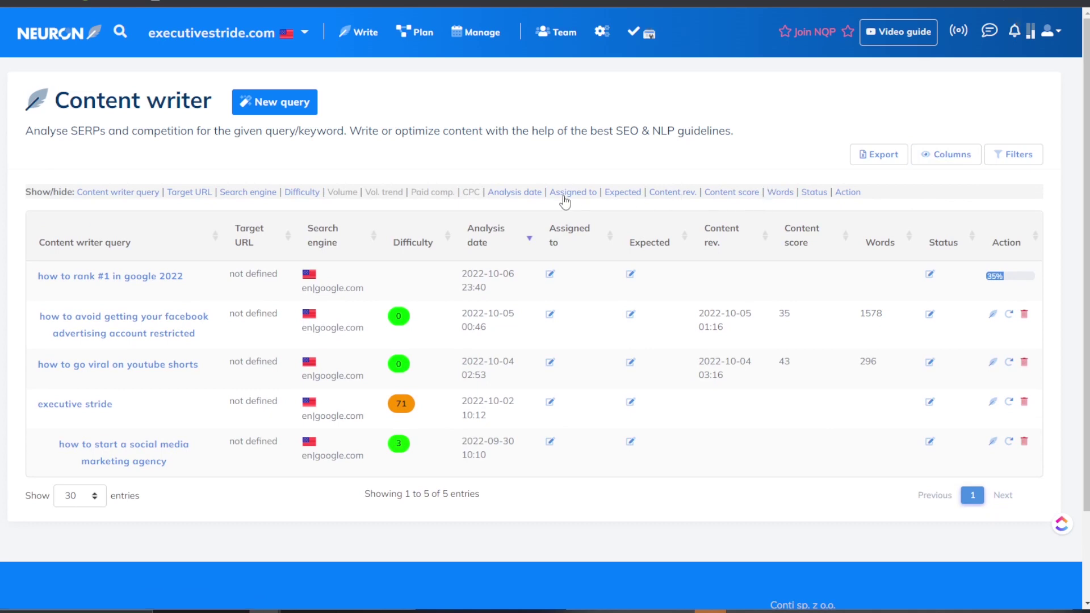
left_click(471, 192)
left_click(473, 193)
left_click(396, 193)
left_click_drag(398, 193, 394, 192)
left_click(384, 196)
left_click(358, 192)
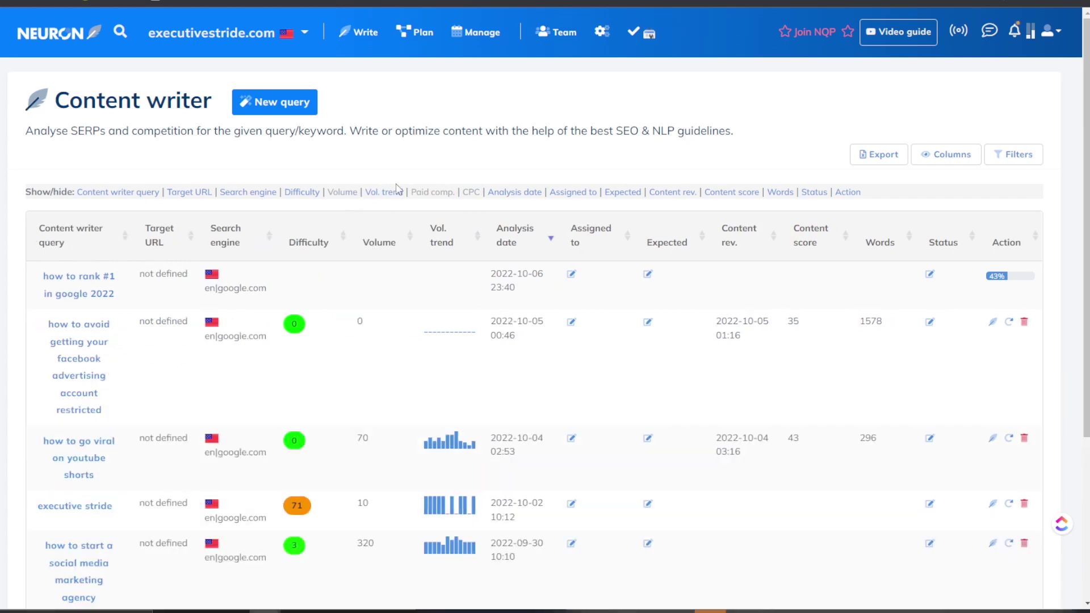
left_click(433, 192)
left_click(471, 192)
scroll(633, 285, "down", 2)
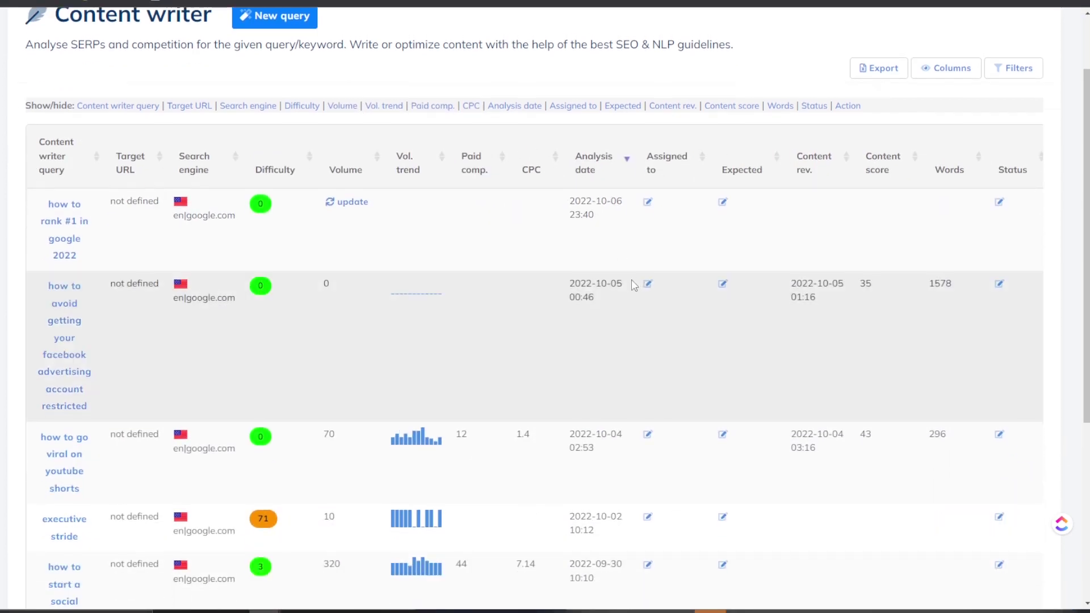
scroll(633, 285, "up", 1)
scroll(622, 282, "down", 3)
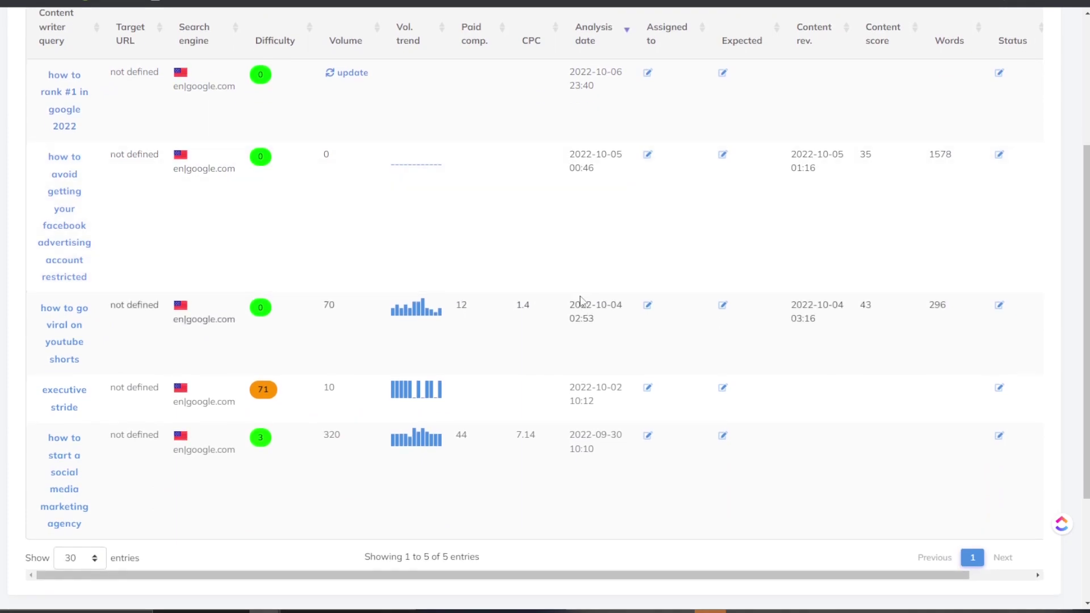
scroll(538, 340, "up", 4)
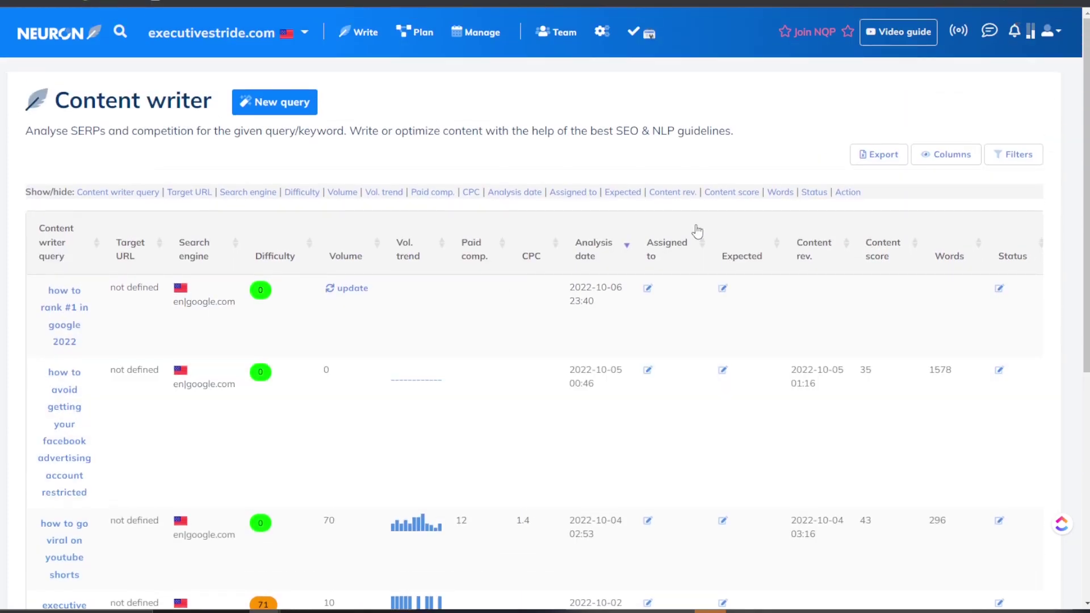
left_click(949, 159)
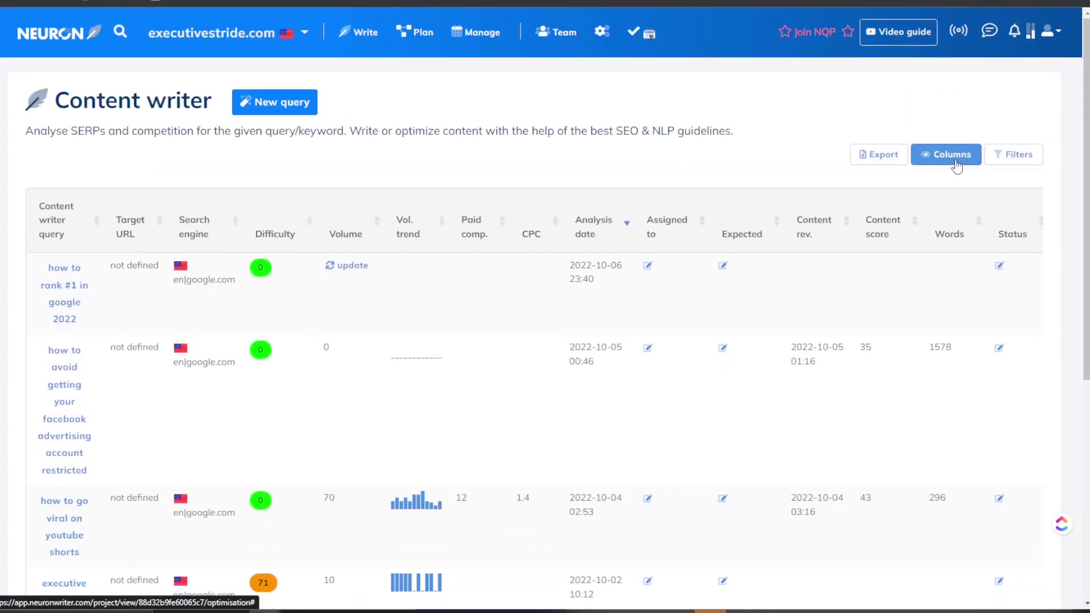
Step: Open the "how to rank #1 in google 2022" query from the content writer list
scroll(611, 435, "down", 6)
scroll(578, 450, "up", 3)
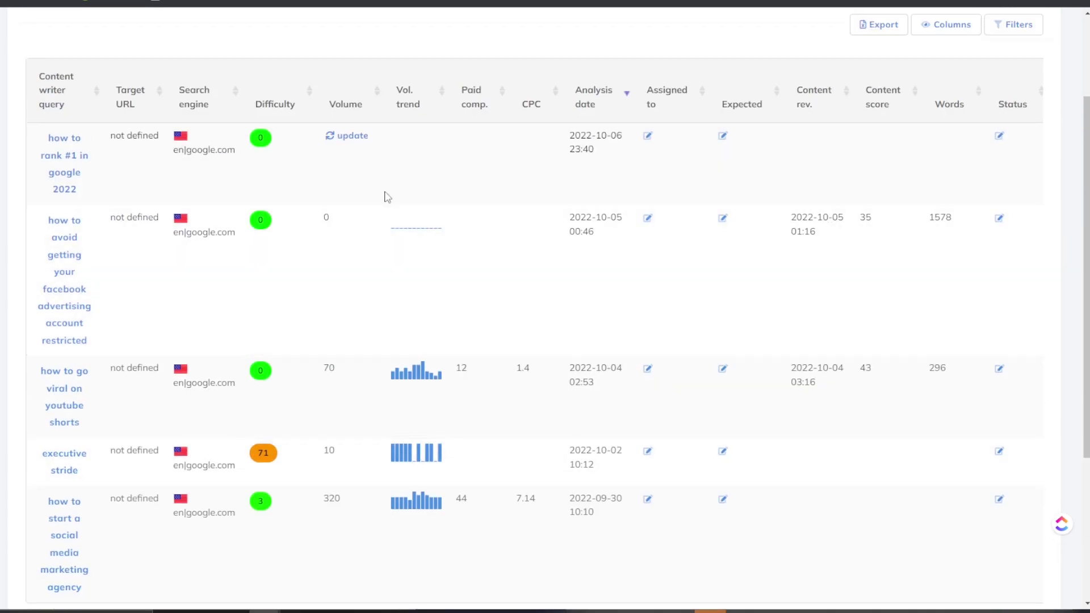
left_click_drag(133, 157, 96, 150)
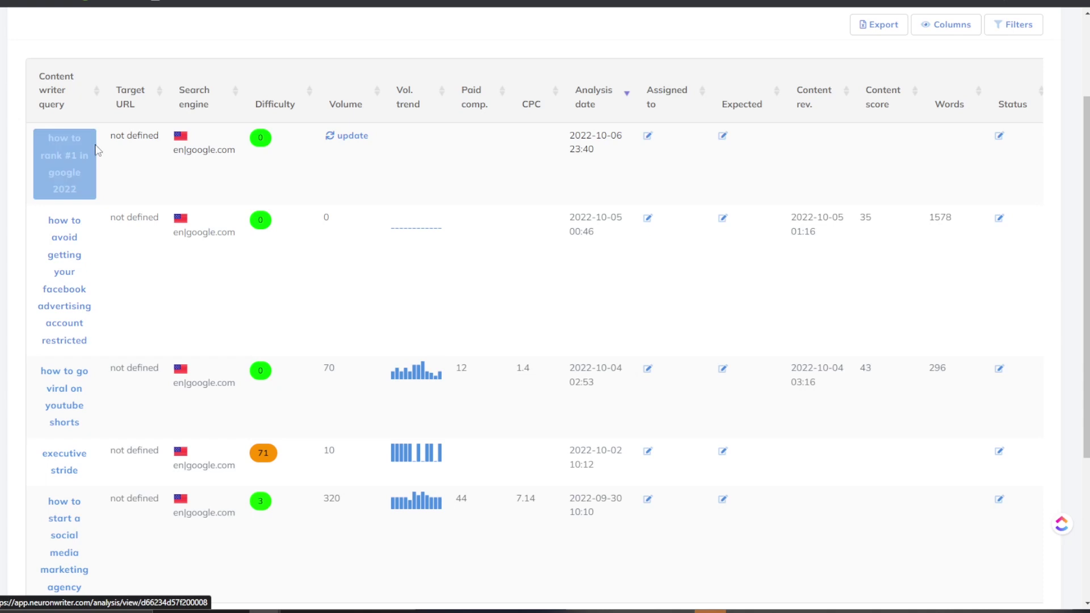
left_click(89, 182)
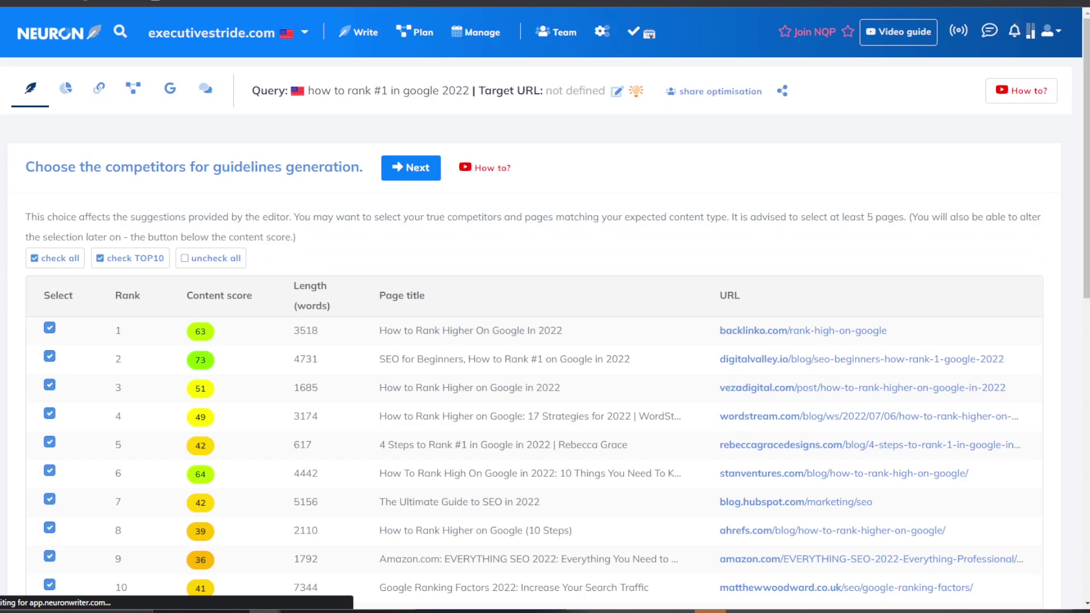
Step: Select all competitor pages, ranks 1 to 30, for guidelines generation
scroll(78, 428, "down", 2)
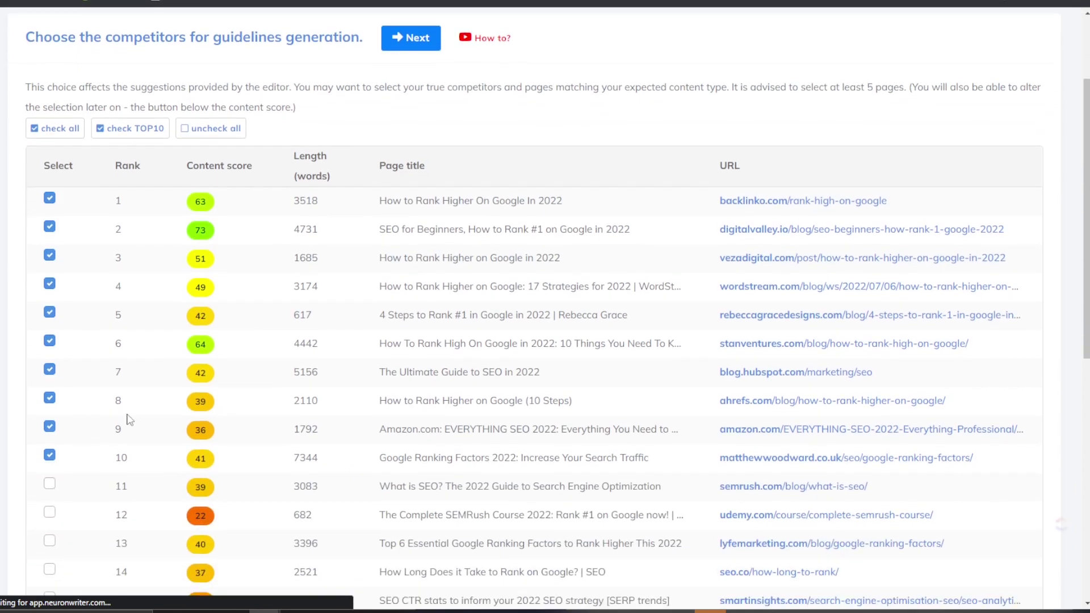
scroll(630, 250, "down", 3)
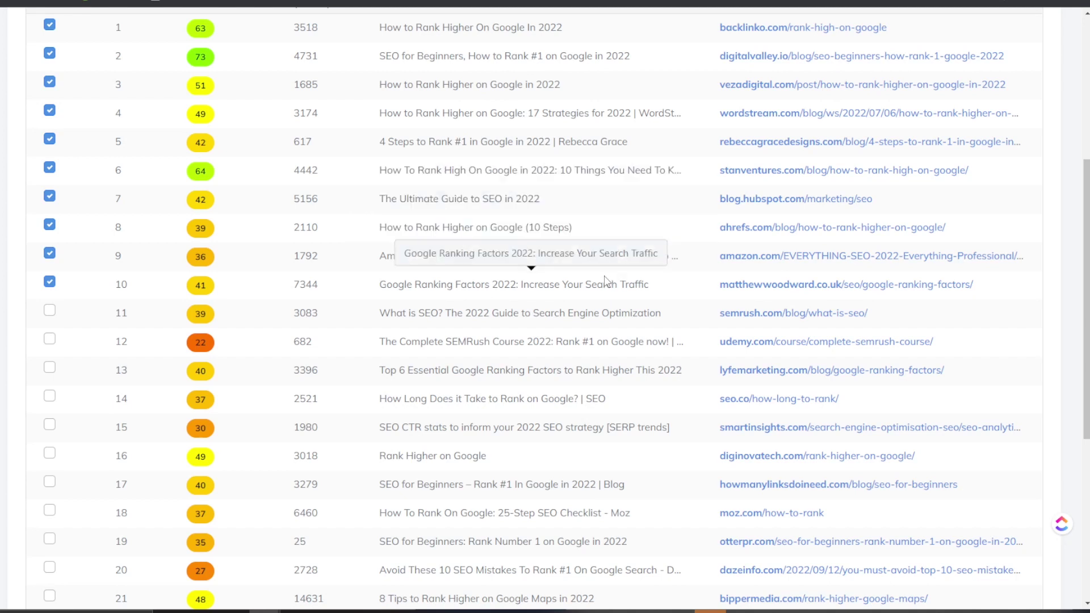
left_click(49, 311)
scroll(238, 278, "up", 1)
scroll(210, 295, "down", 7)
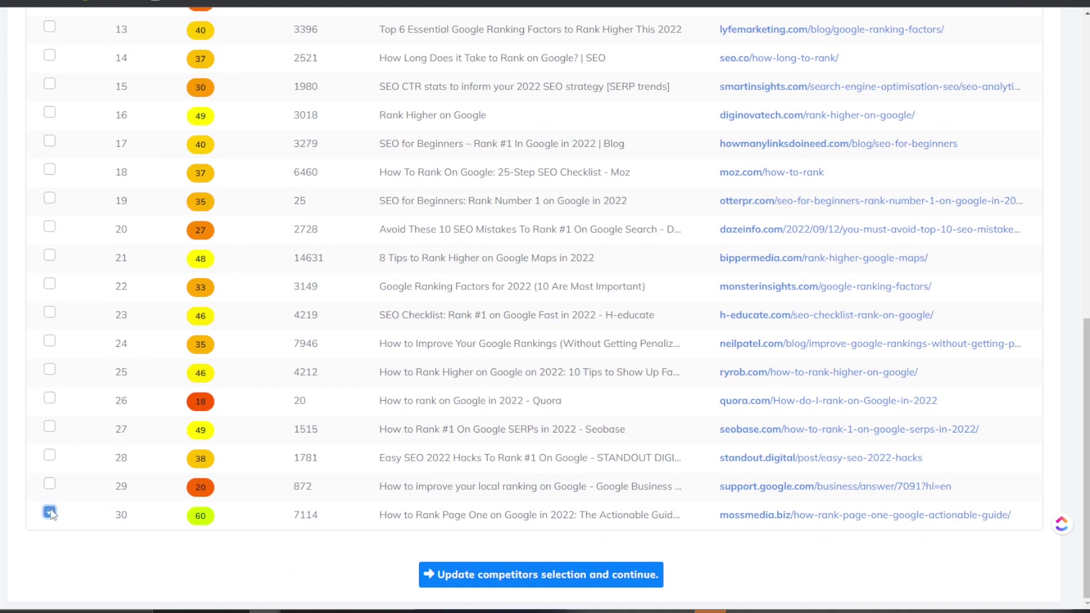
scroll(68, 397, "up", 10)
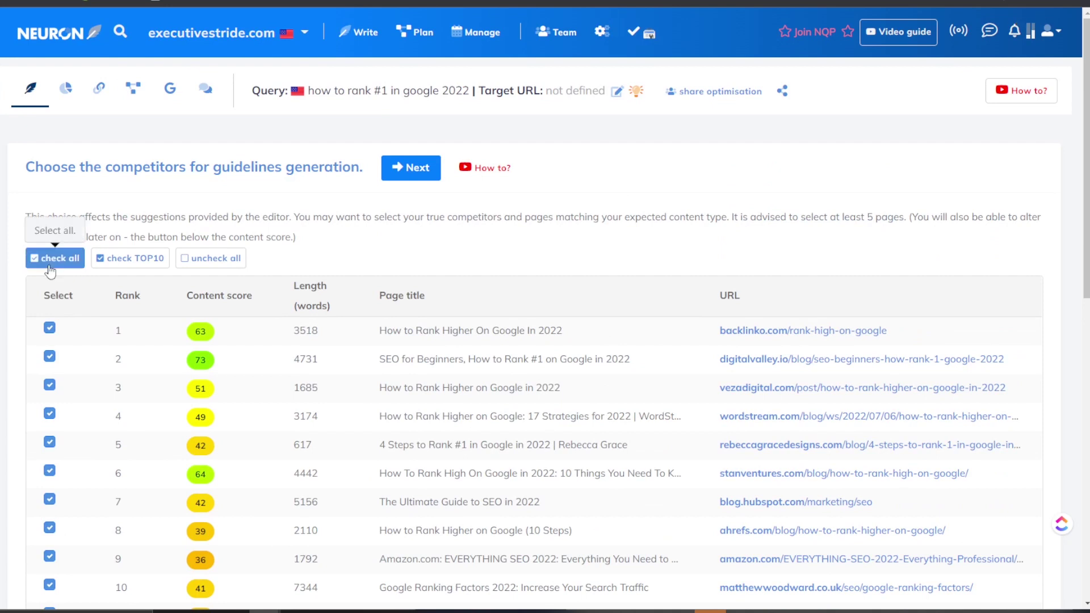
scroll(62, 399, "down", 2)
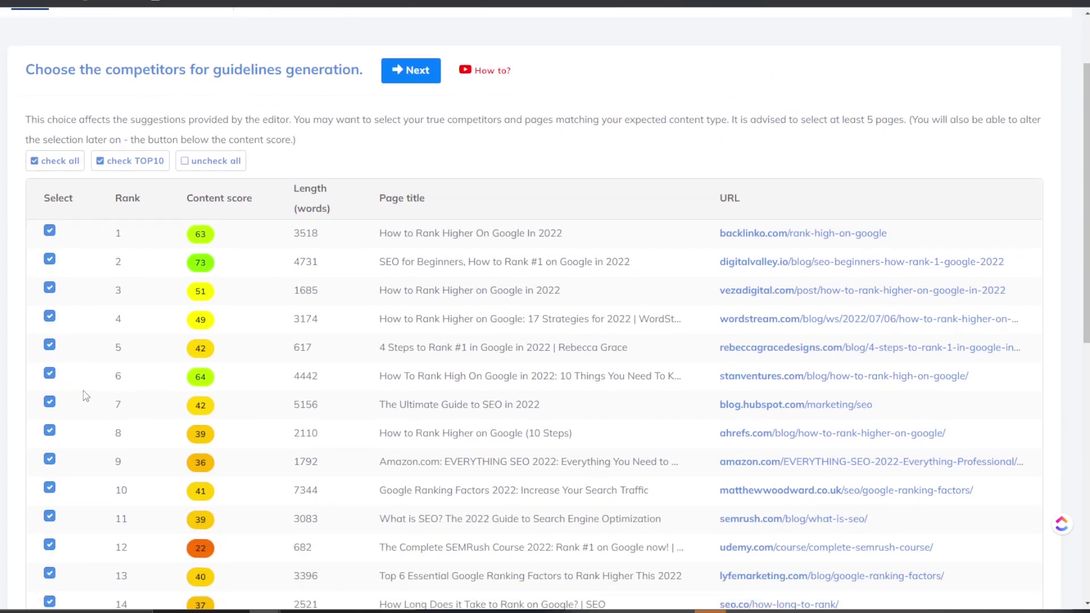
scroll(573, 300, "down", 7)
scroll(573, 301, "down", 3)
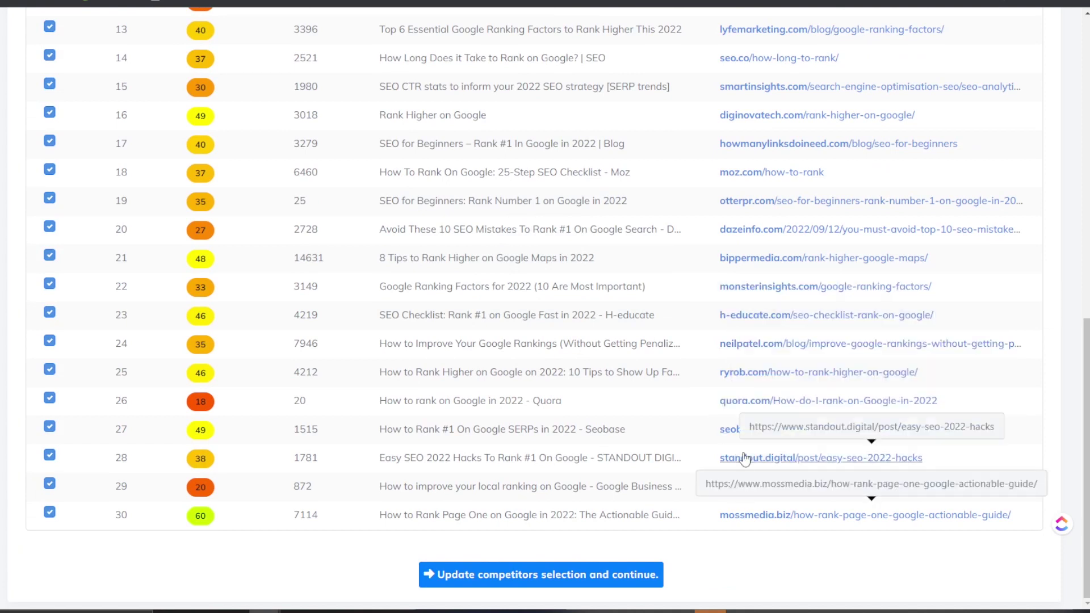
Step: Exclude the competitor pages ranked 12, 19, 26 and 29 and continue to the editor with the updated selection
left_click(49, 400)
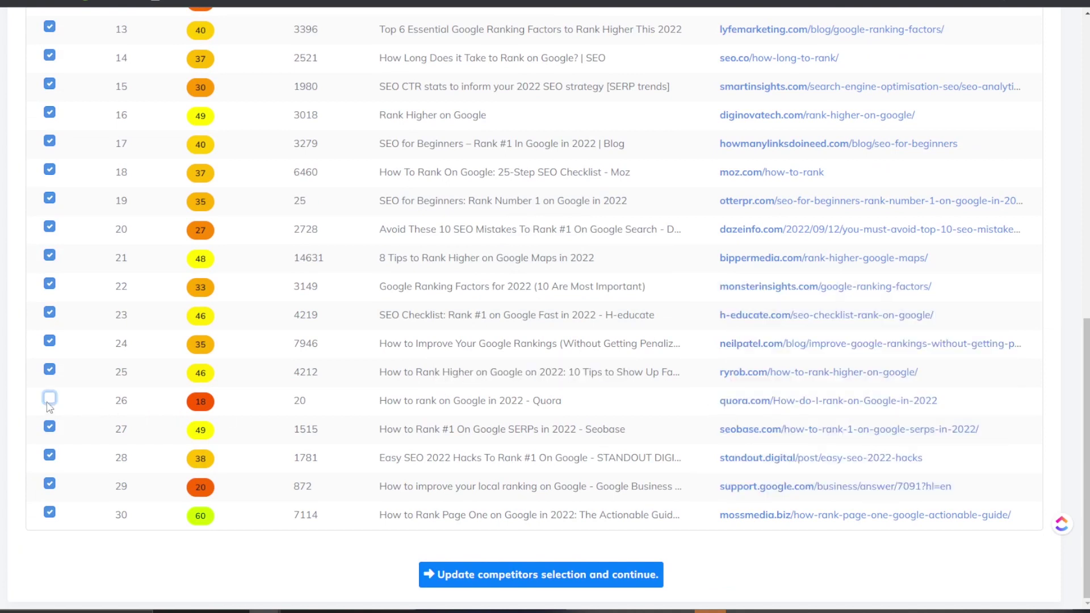
scroll(511, 295, "up", 2)
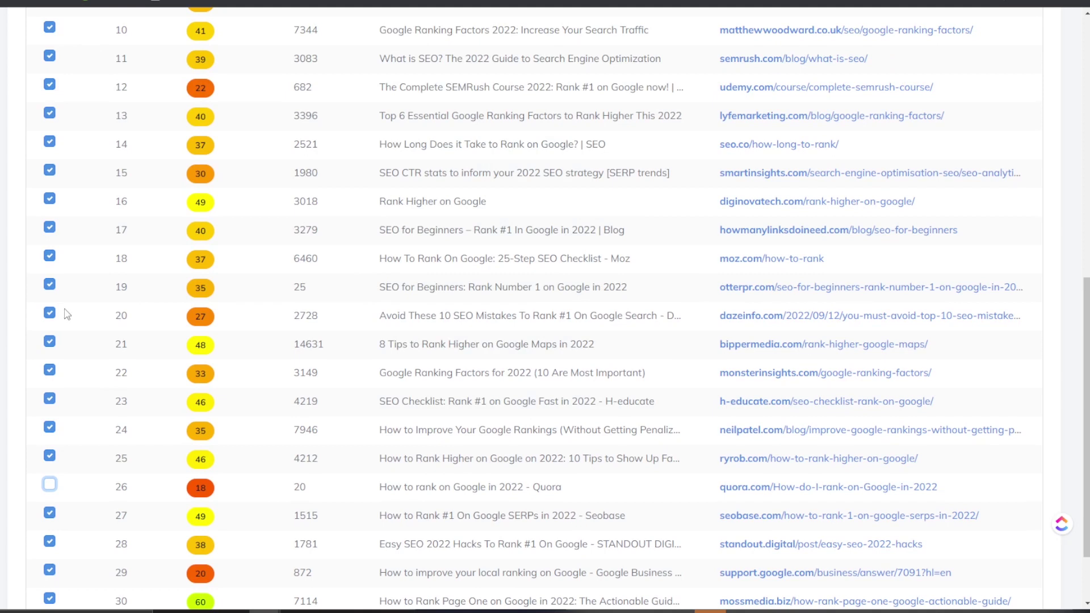
left_click(49, 284)
scroll(397, 290, "up", 3)
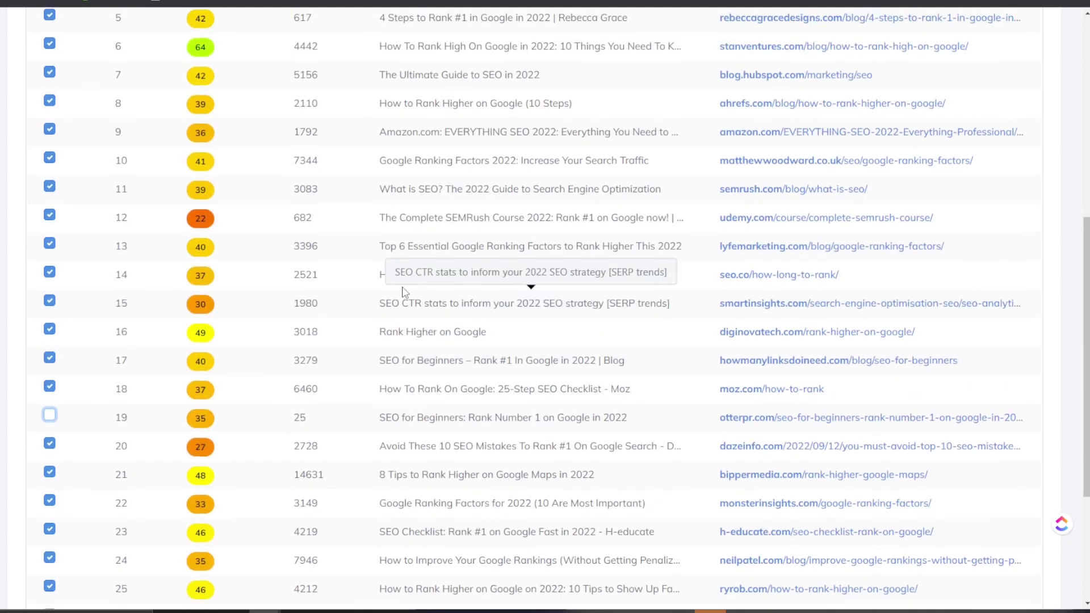
scroll(397, 284, "up", 4)
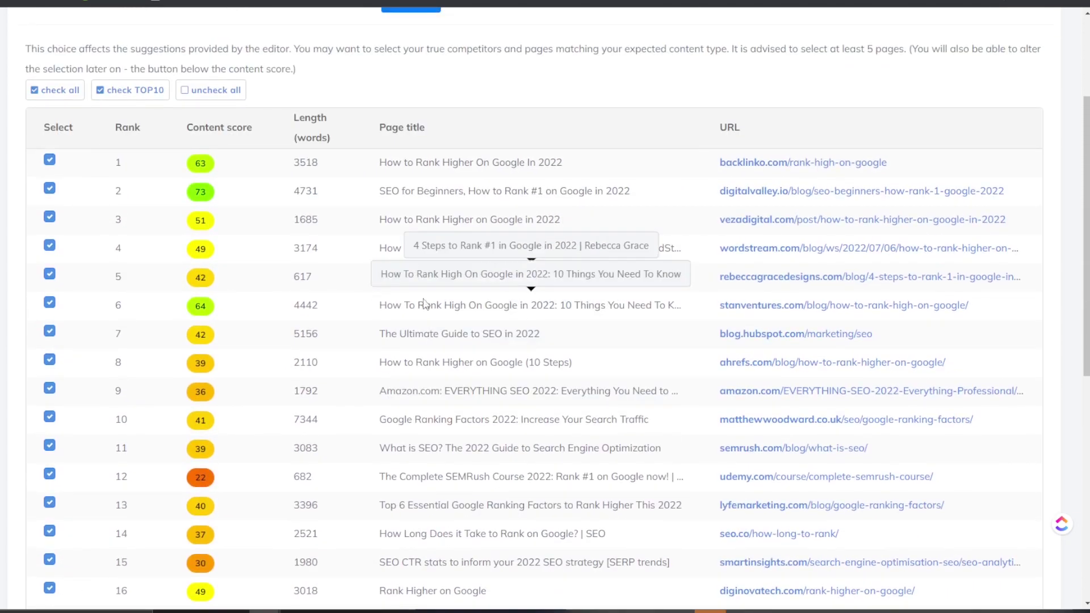
scroll(794, 369, "down", 1)
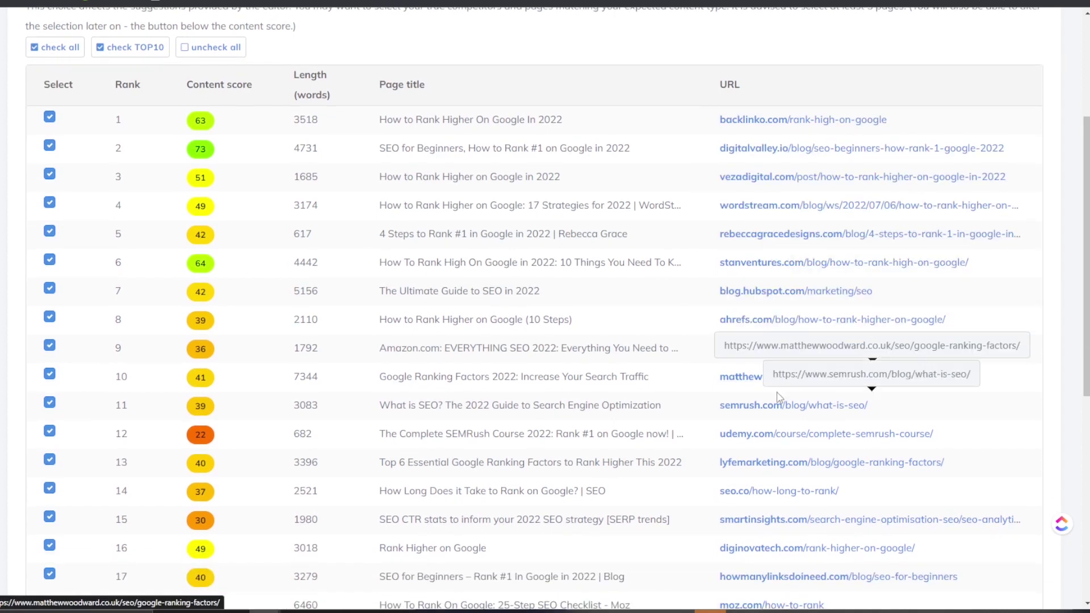
scroll(778, 397, "down", 1)
left_click(49, 388)
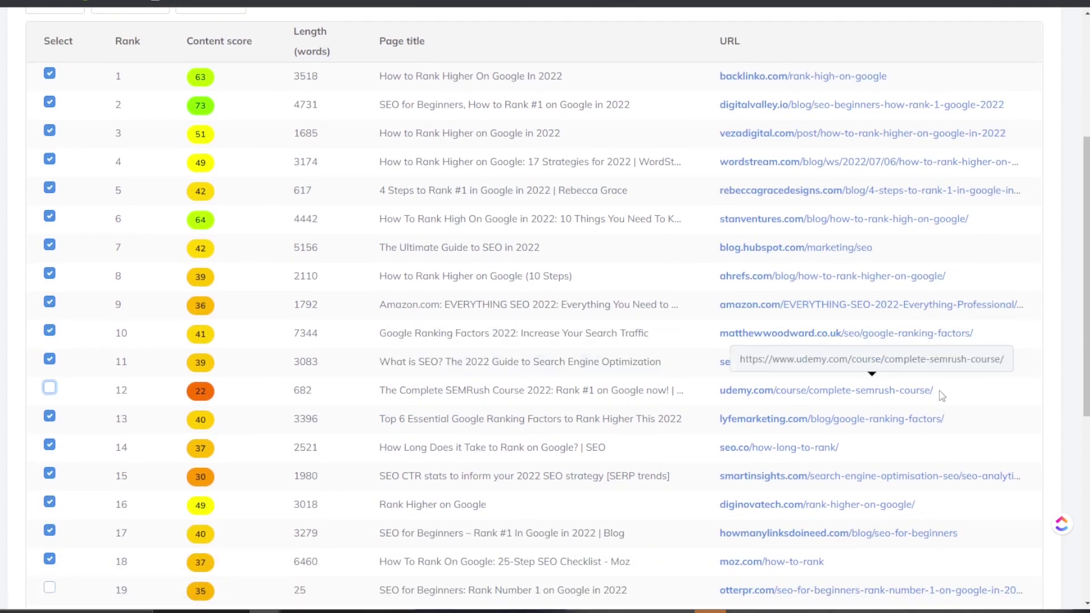
scroll(908, 397, "down", 3)
scroll(854, 414, "down", 7)
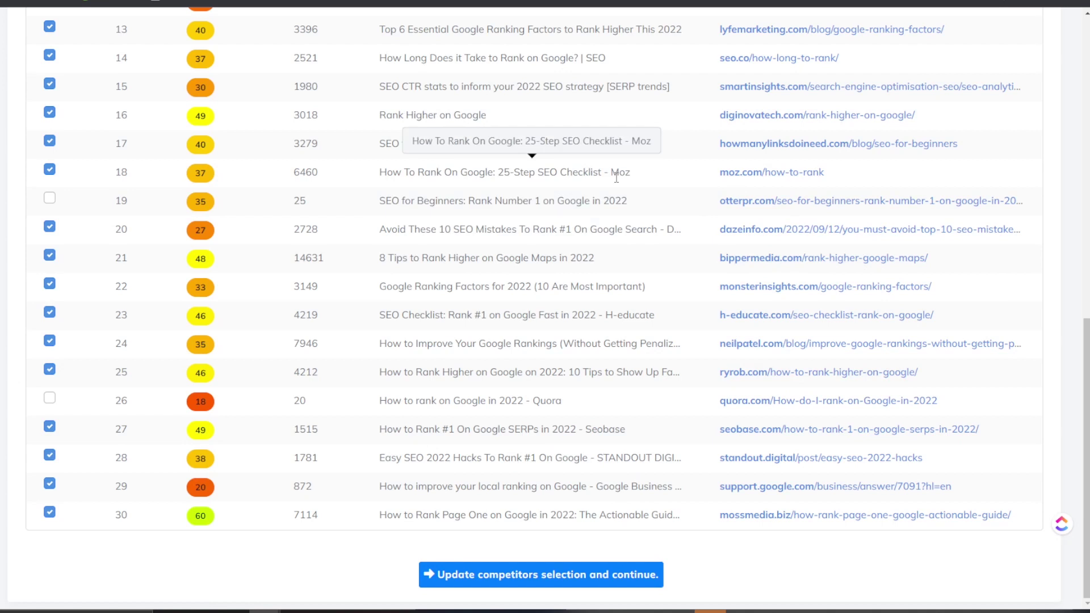
left_click(49, 483)
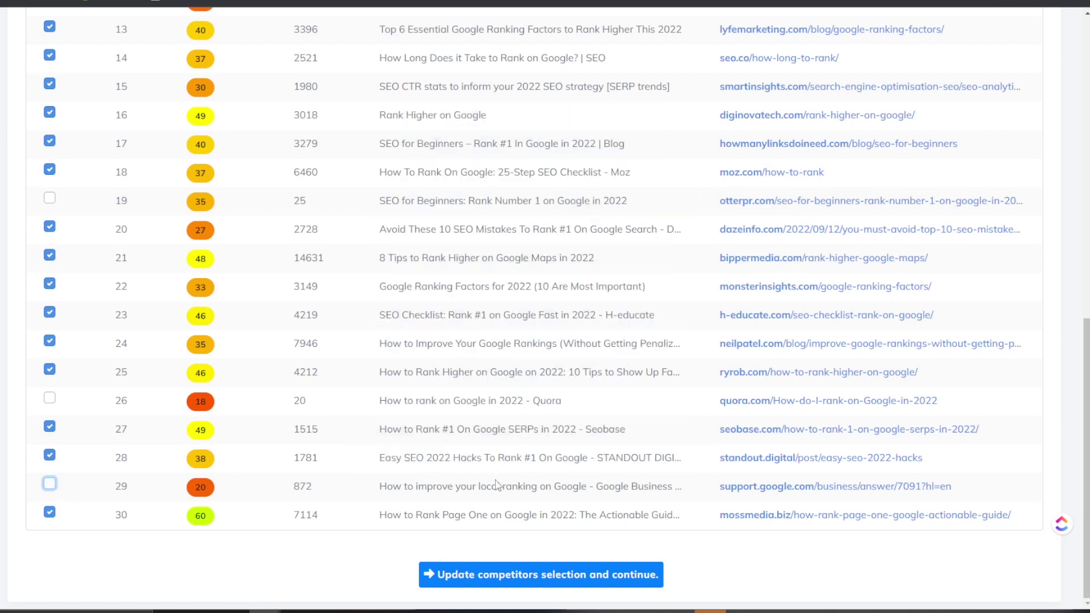
left_click(568, 577)
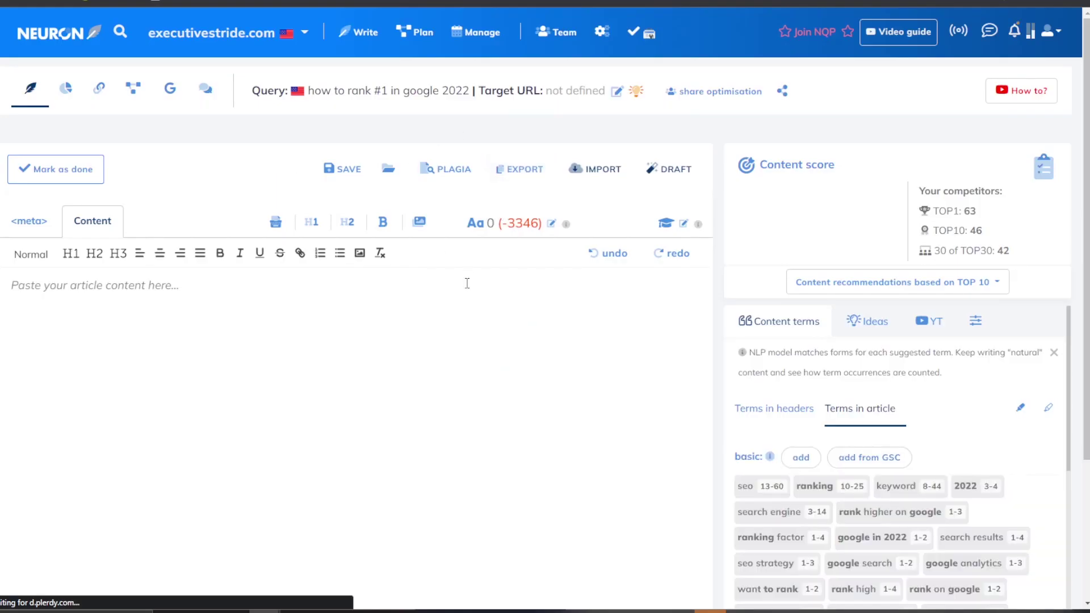
Step: Open the article draft for the query and include H3 headers among the header ideas
scroll(499, 263, "down", 3)
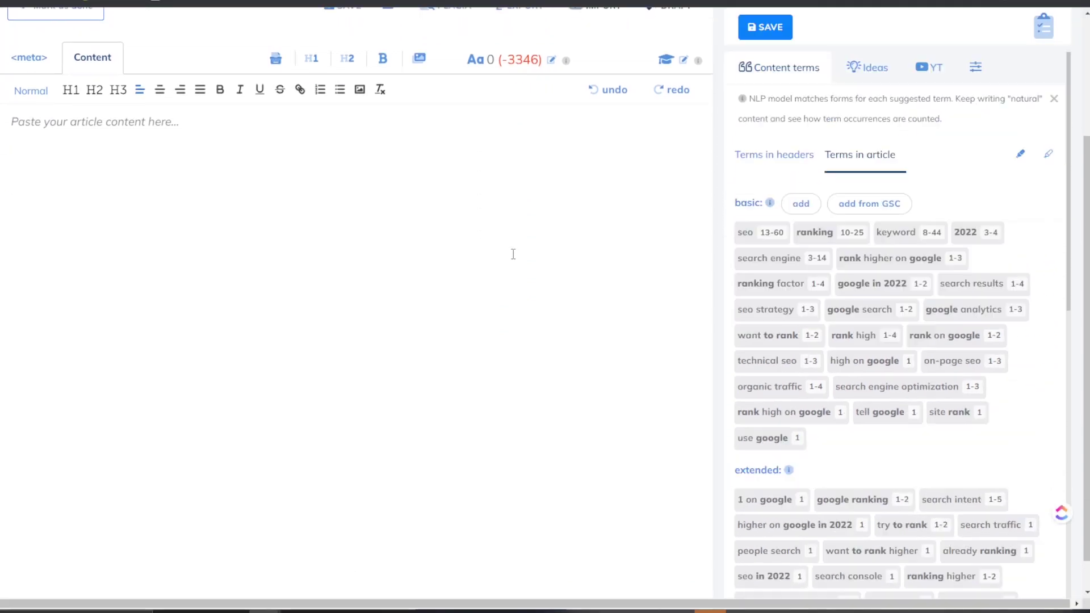
scroll(511, 253, "up", 3)
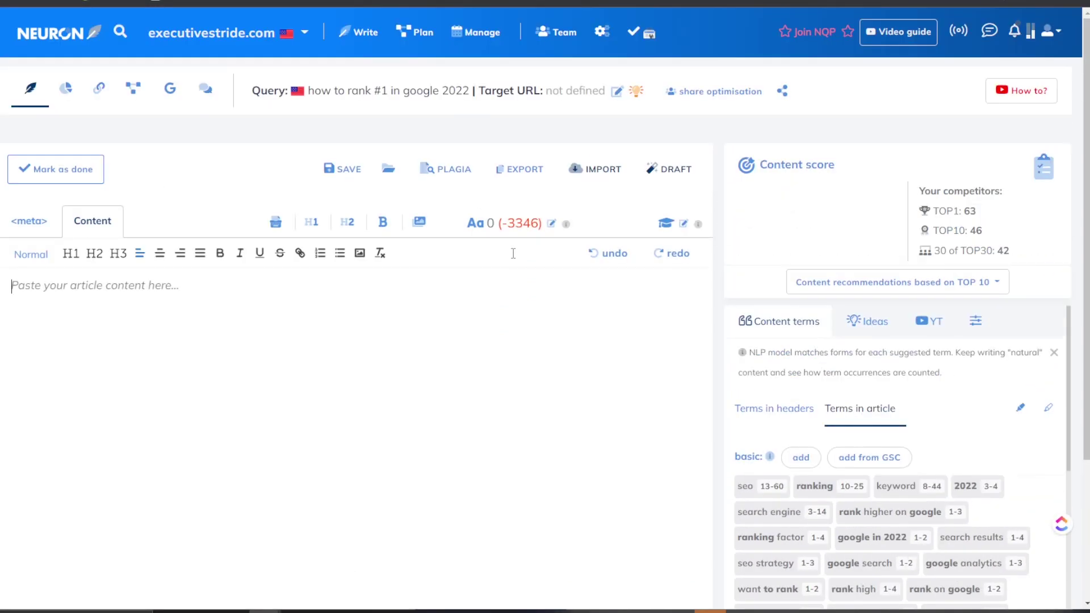
left_click(672, 168)
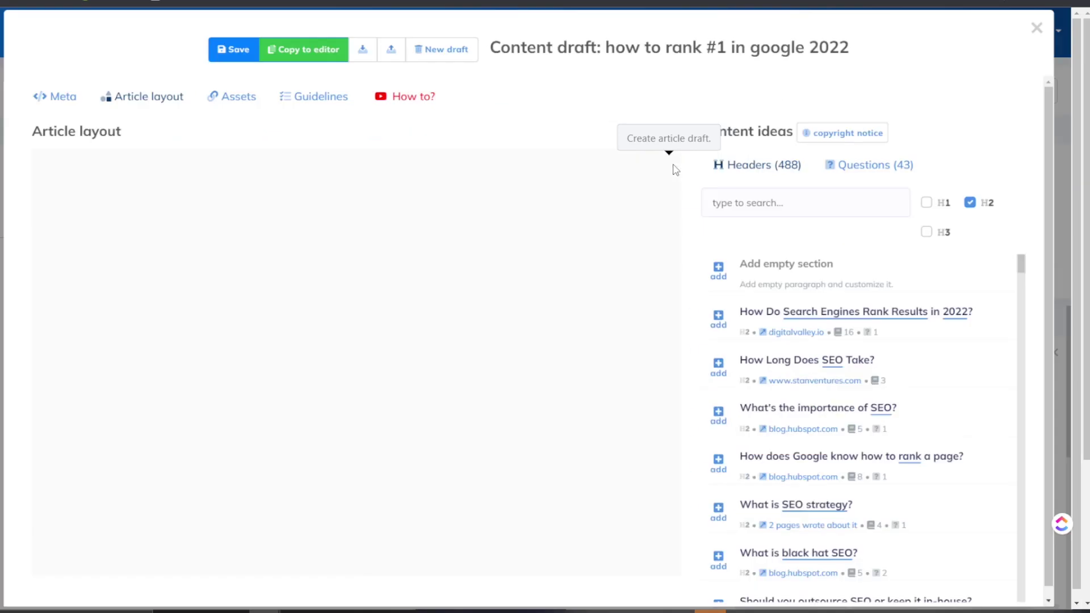
scroll(766, 341, "down", 2)
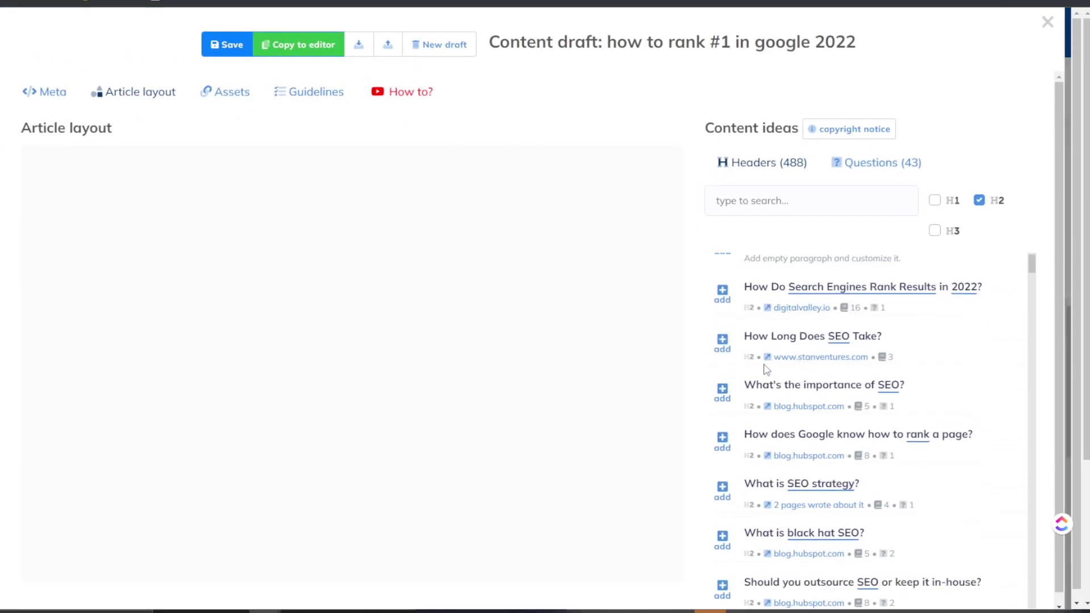
scroll(791, 350, "up", 2)
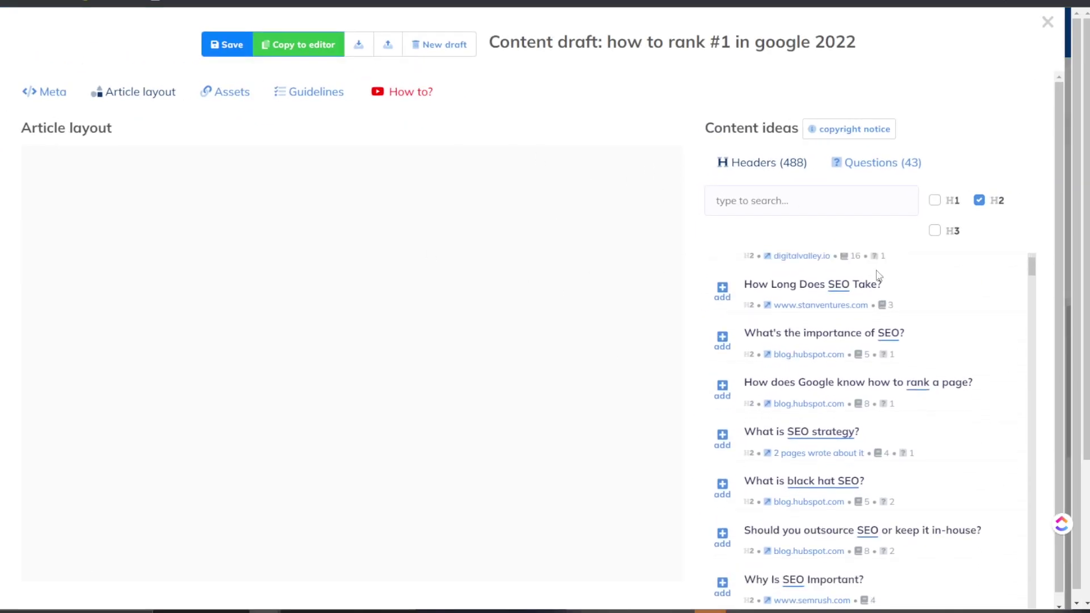
left_click(953, 232)
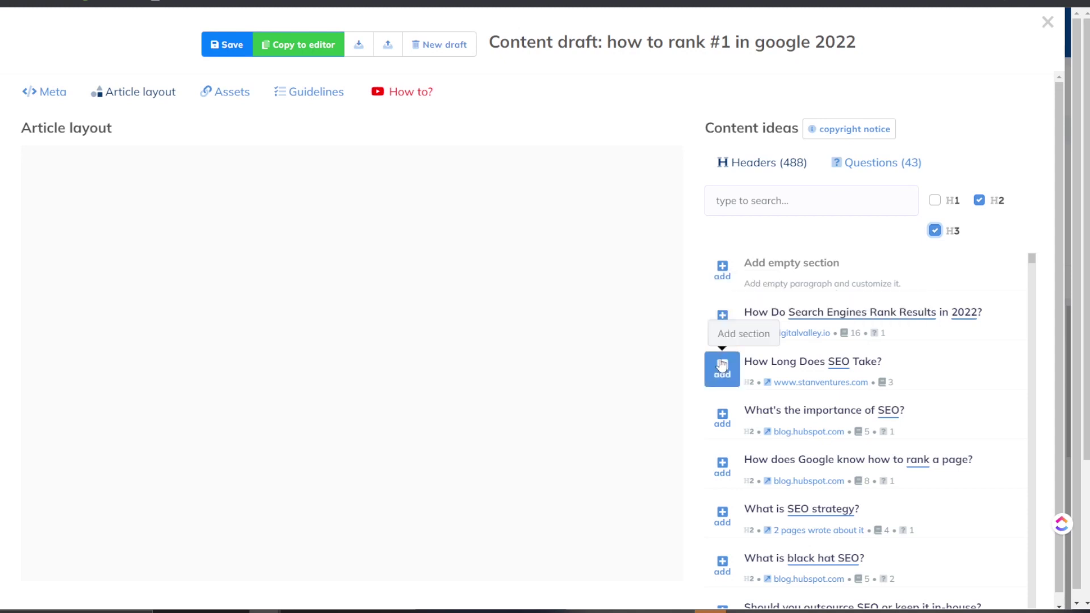
Step: Add layout sections on how long SEO takes, the importance of SEO, how Google ranks a page, SEO strategy and black hat SEO
scroll(729, 317, "down", 2)
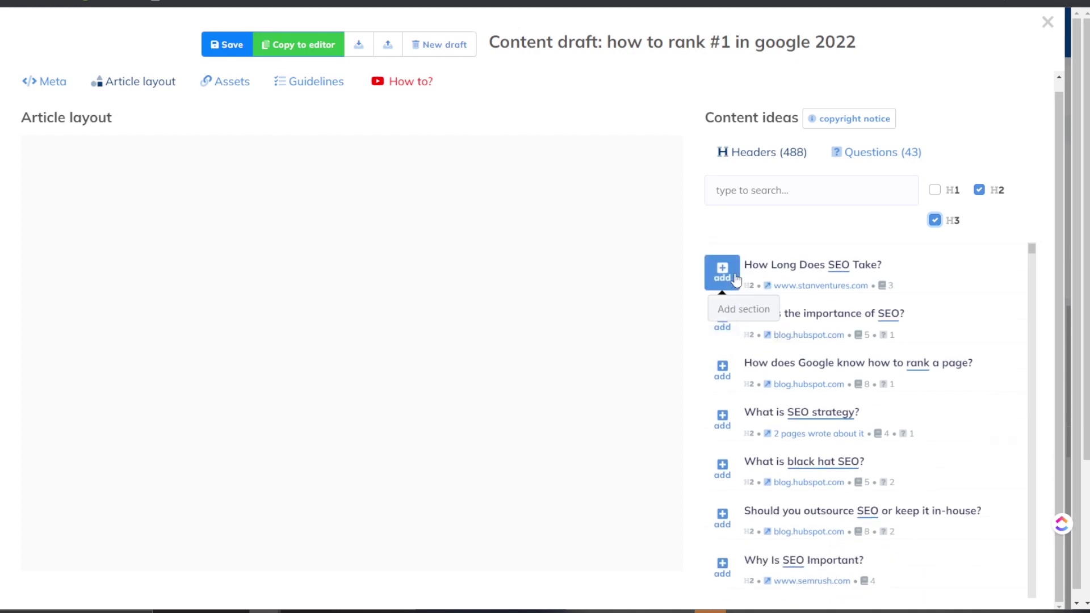
left_click(722, 271)
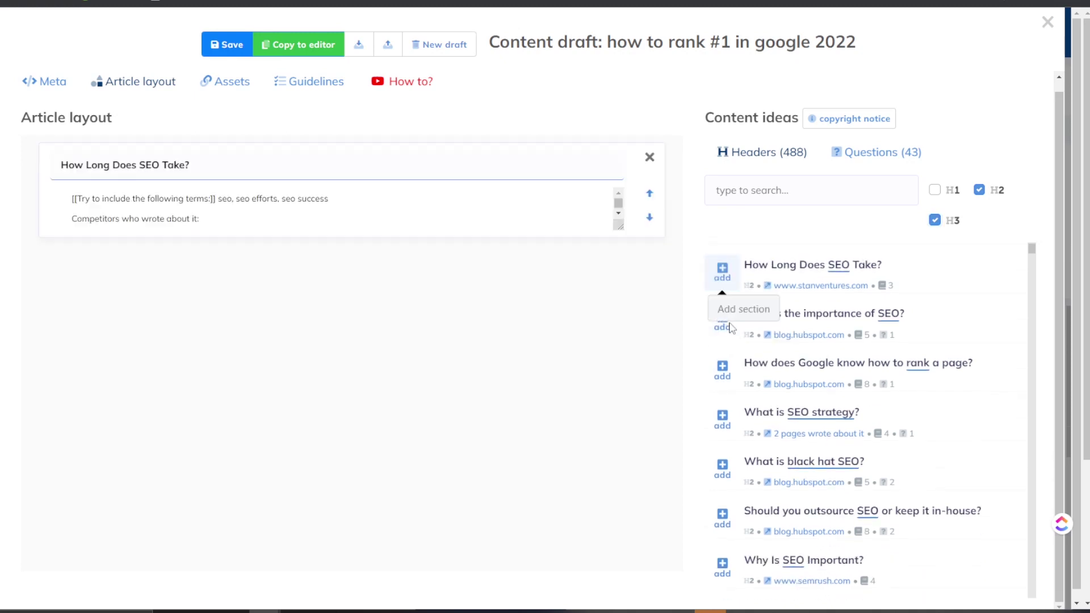
left_click(722, 321)
left_click(721, 370)
scroll(724, 351, "down", 3)
left_click(721, 282)
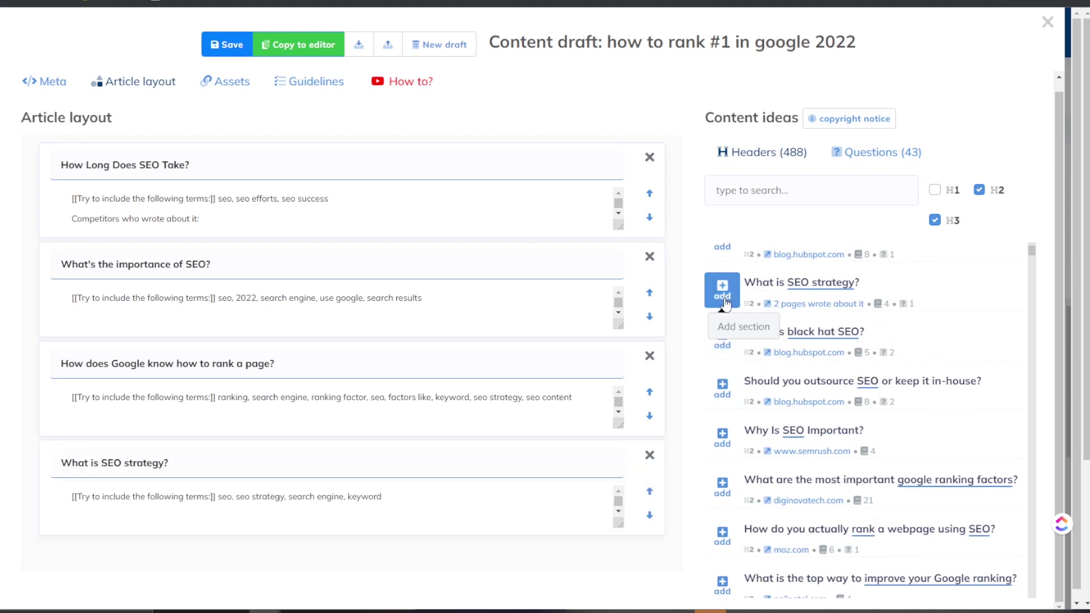
left_click(722, 335)
Step: Add the header ideas from "Should you outsource SEO or keep it in-house?" through "How do you actually rank a webpage using SEO?"
scroll(727, 428, "down", 1)
scroll(727, 428, "down", 2)
left_click(726, 429)
left_click(727, 429)
scroll(727, 429, "down", 2)
scroll(729, 429, "down", 1)
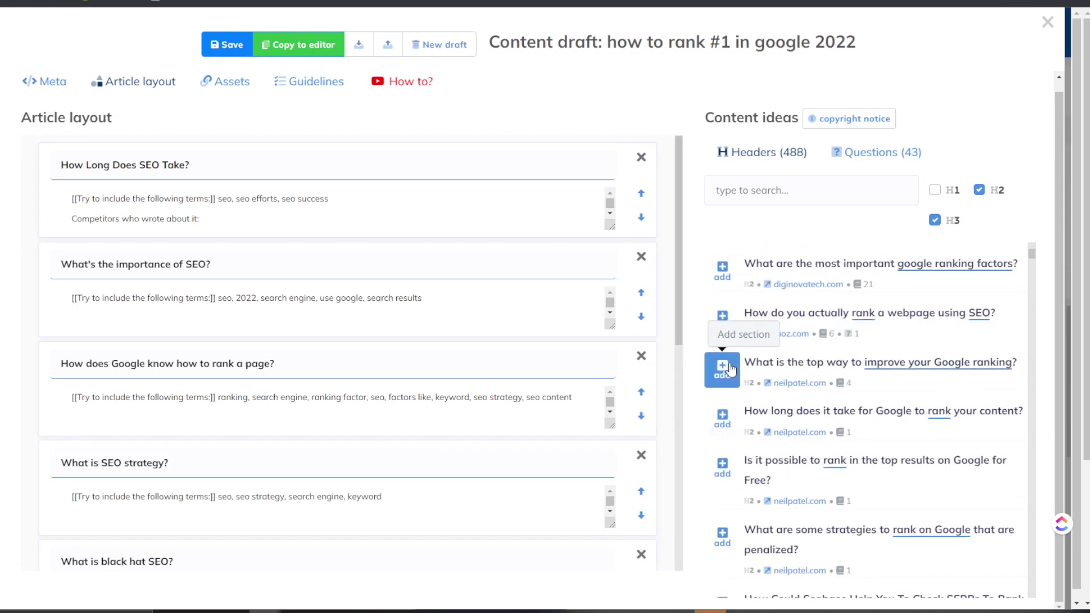
Step: Add section ideas on the top way to improve Google ranking, time for content to rank, free top results and strategies that are penalized
left_click(726, 423)
left_click(727, 423)
left_click(719, 463)
scroll(721, 460, "down", 3)
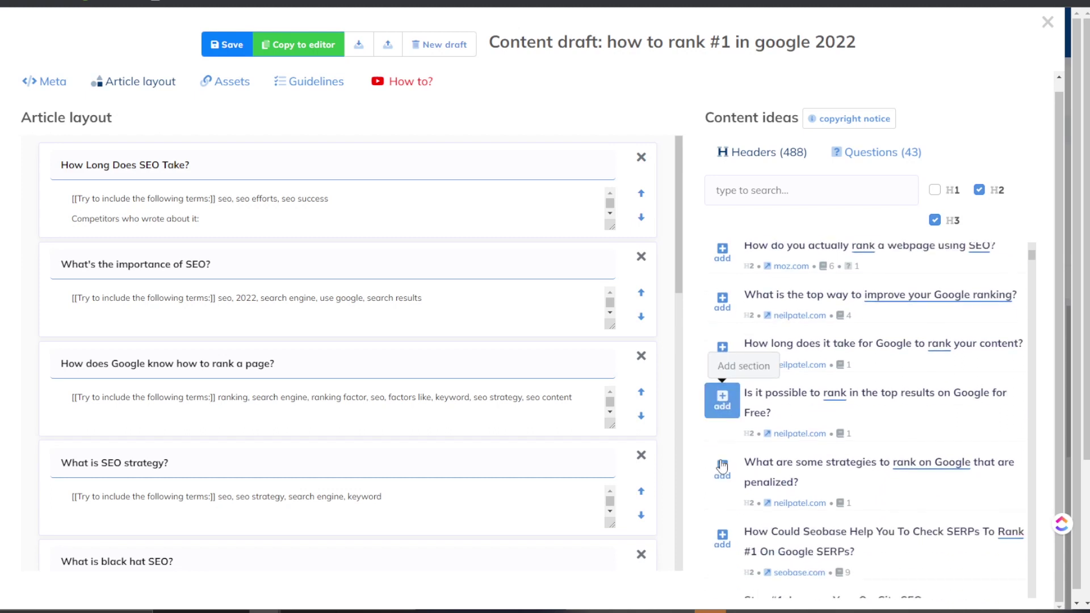
left_click(720, 404)
left_click(722, 475)
scroll(726, 476, "down", 2)
left_click(728, 480)
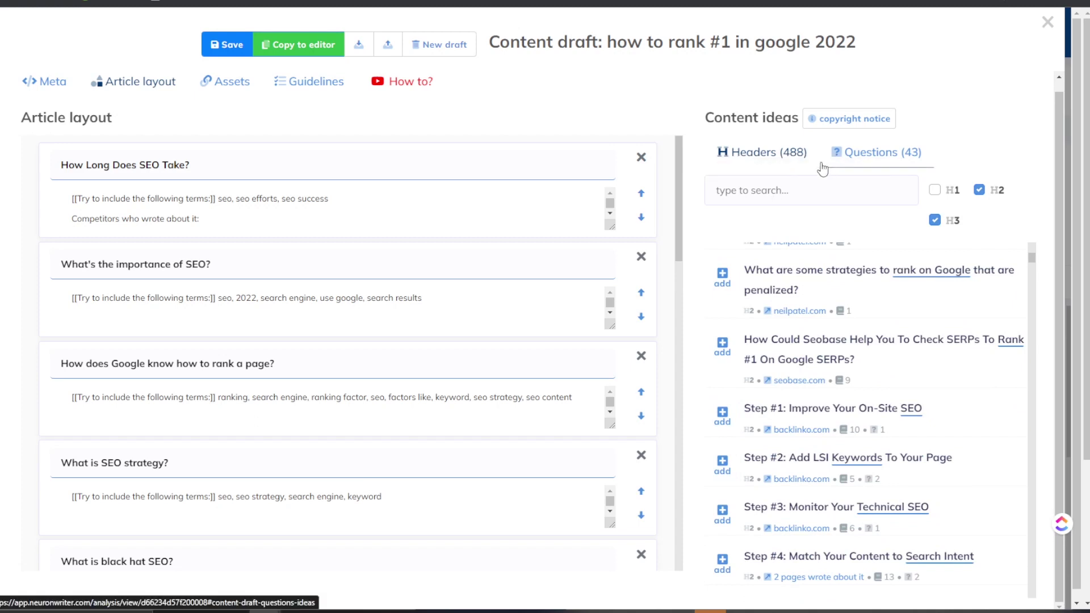
Step: Check the suggested Questions, return to the Headers ideas and look through the numbered Step headers
left_click(896, 159)
left_click(786, 155)
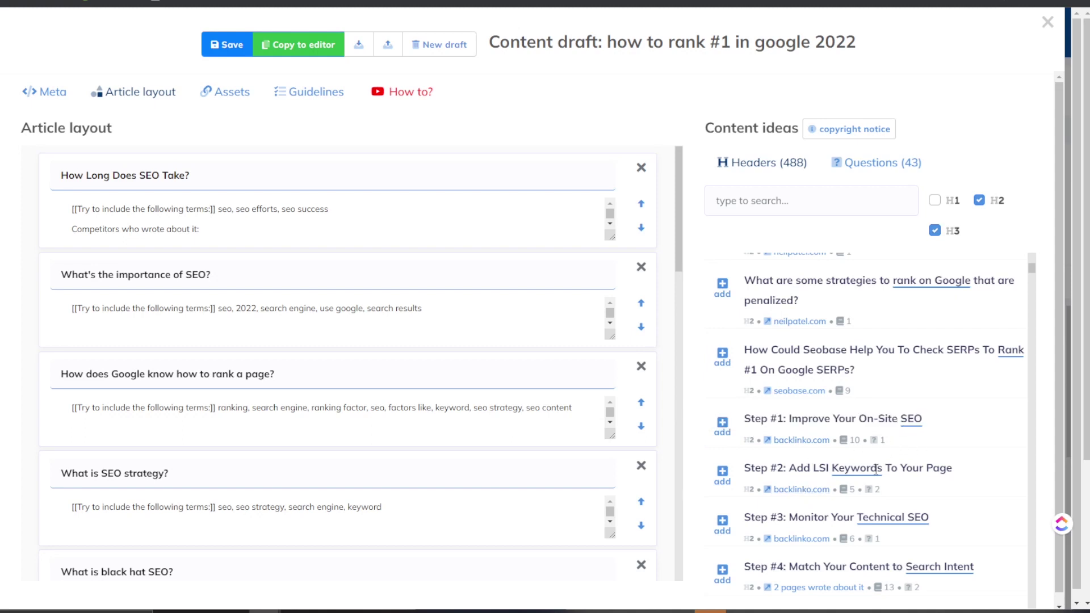
scroll(830, 481, "down", 3)
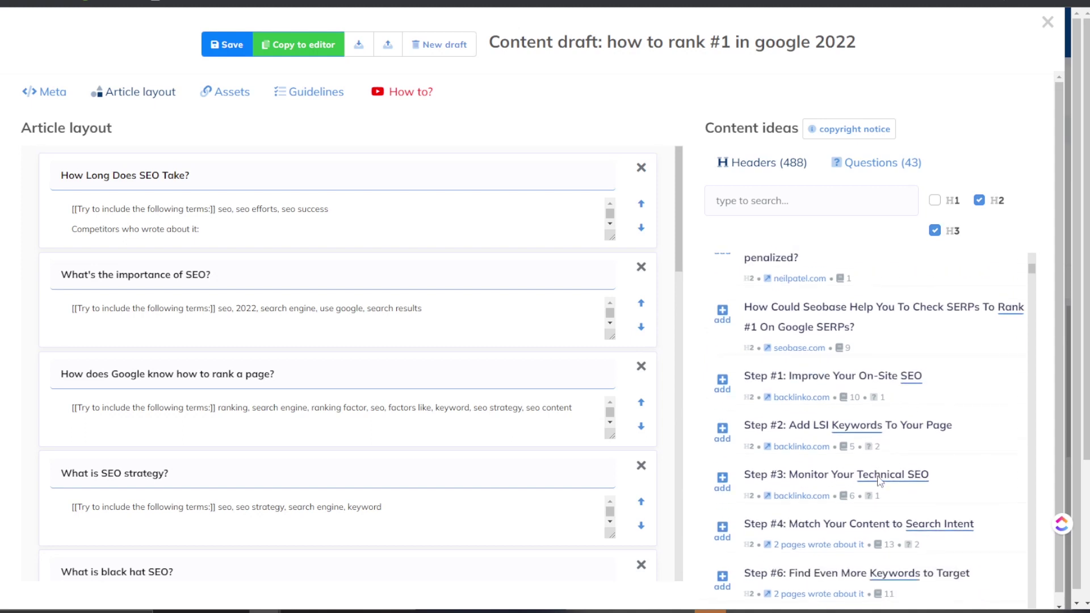
scroll(881, 471, "up", 1)
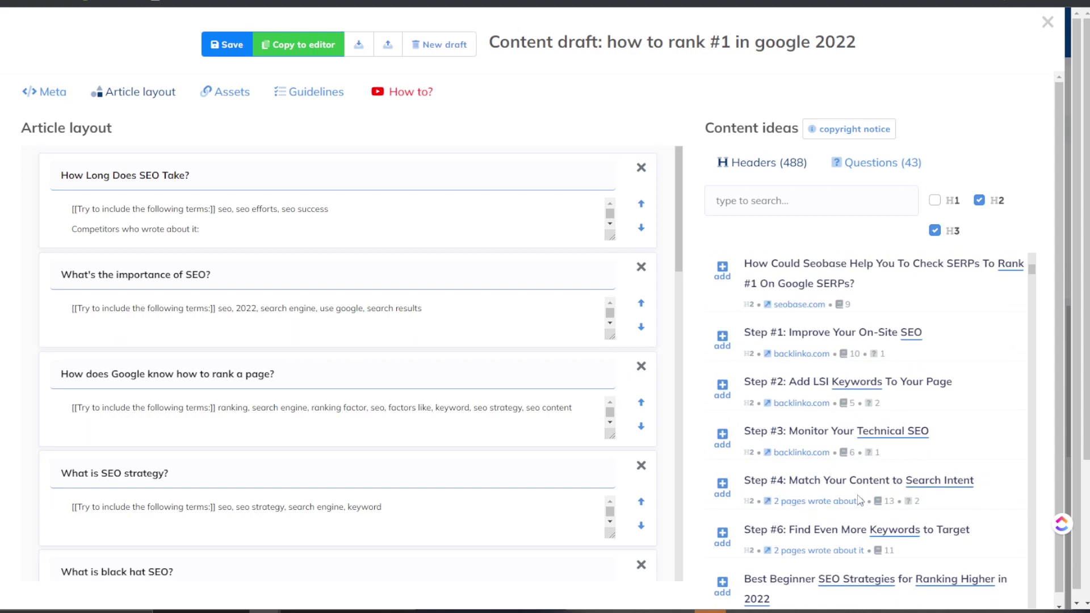
scroll(860, 500, "up", 1)
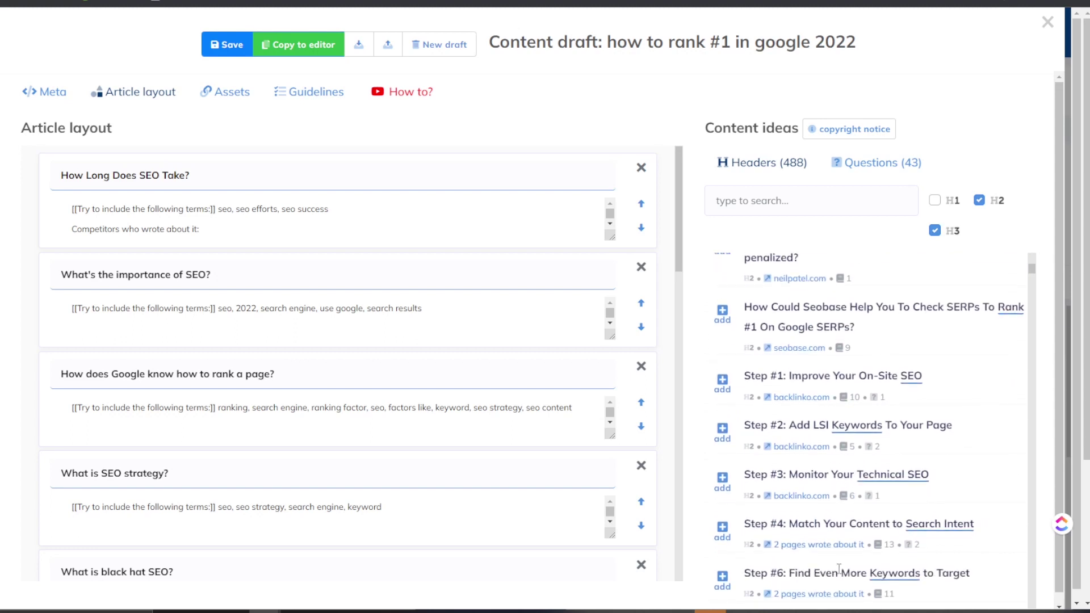
scroll(889, 574, "up", 1)
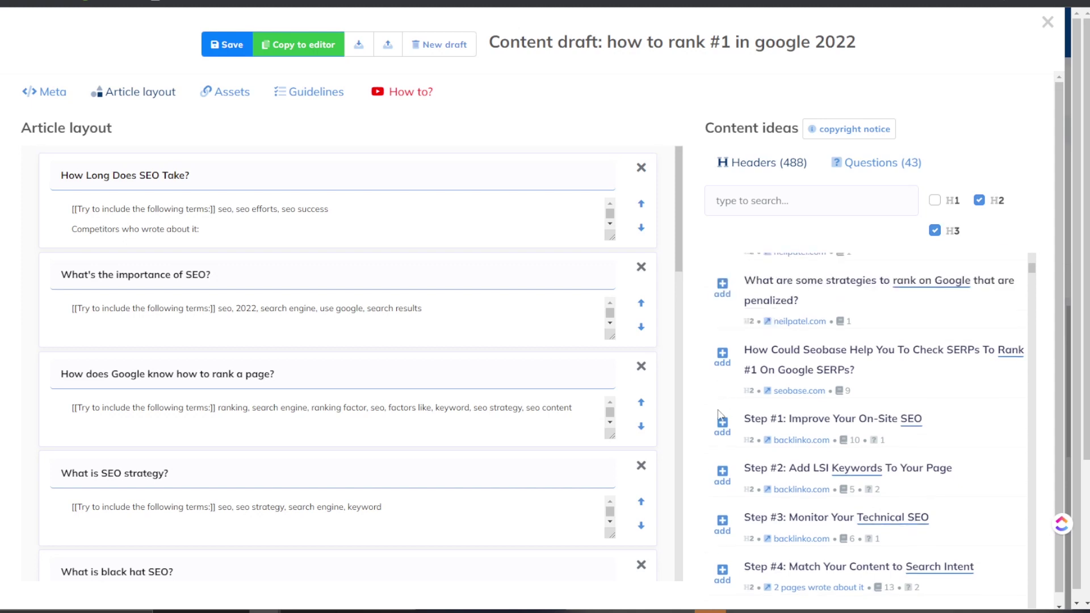
Step: Add the header ideas from "Step #1: Improve Your On-Site SEO" through "Keyword Research for SEO" to the article layout
left_click(720, 427)
scroll(722, 454, "down", 2)
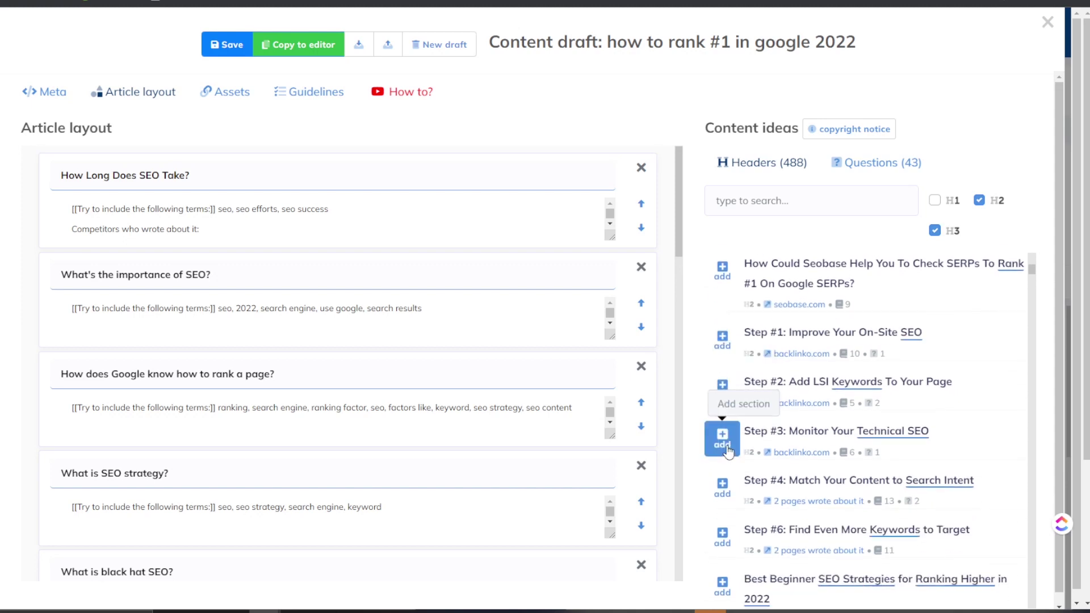
scroll(729, 451, "down", 2)
left_click(722, 447)
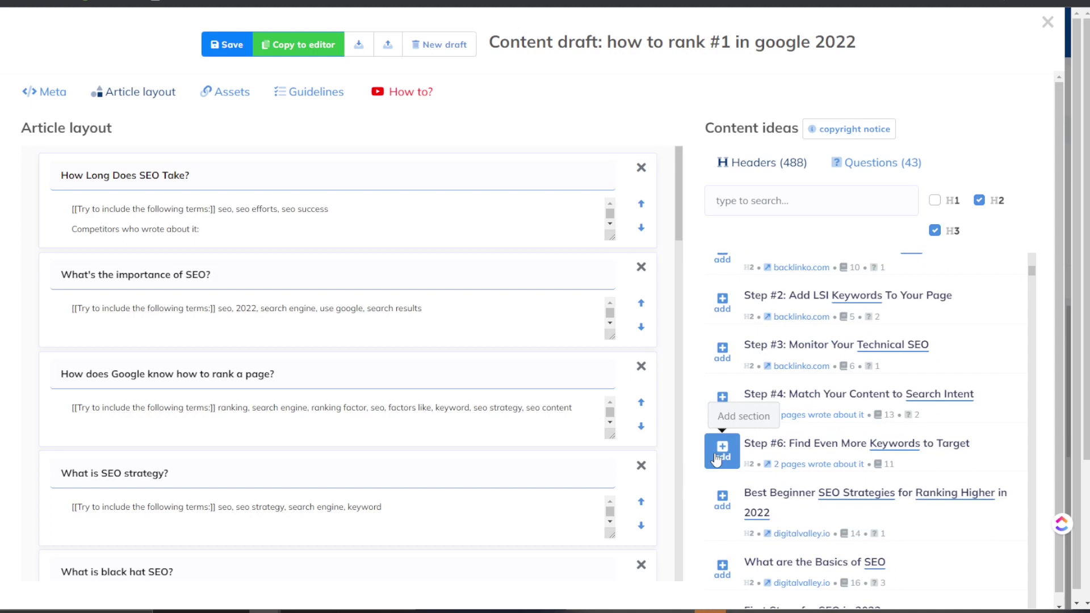
scroll(727, 510, "down", 2)
left_click(720, 481)
scroll(723, 454, "down", 3)
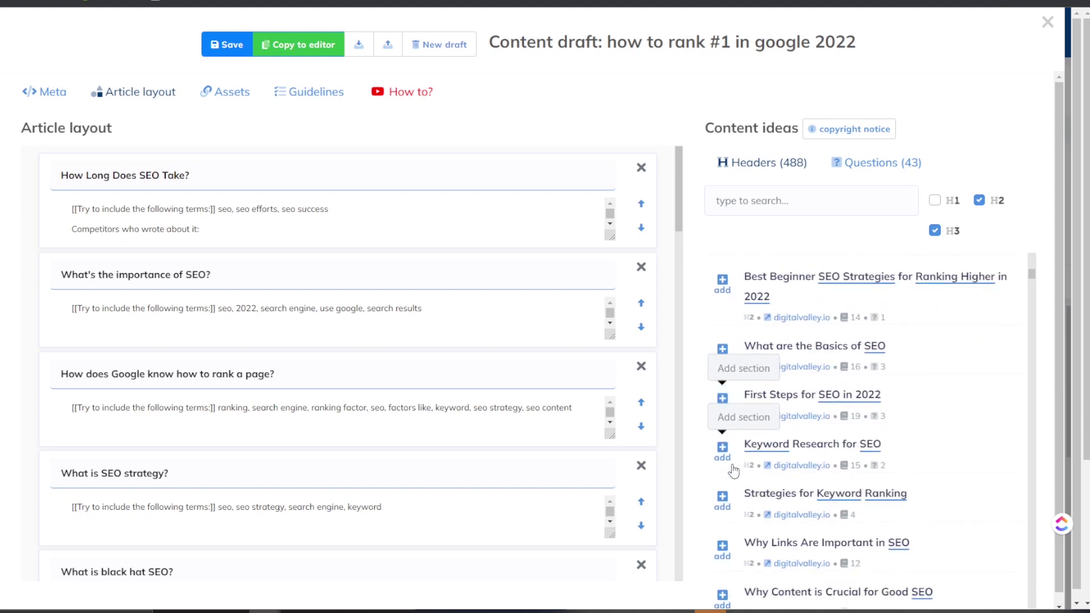
left_click(722, 449)
Step: Add the header ideas from "Strategies for Keyword Ranking" through "How to rank higher on Google" to the article layout
scroll(723, 448, "down", 2)
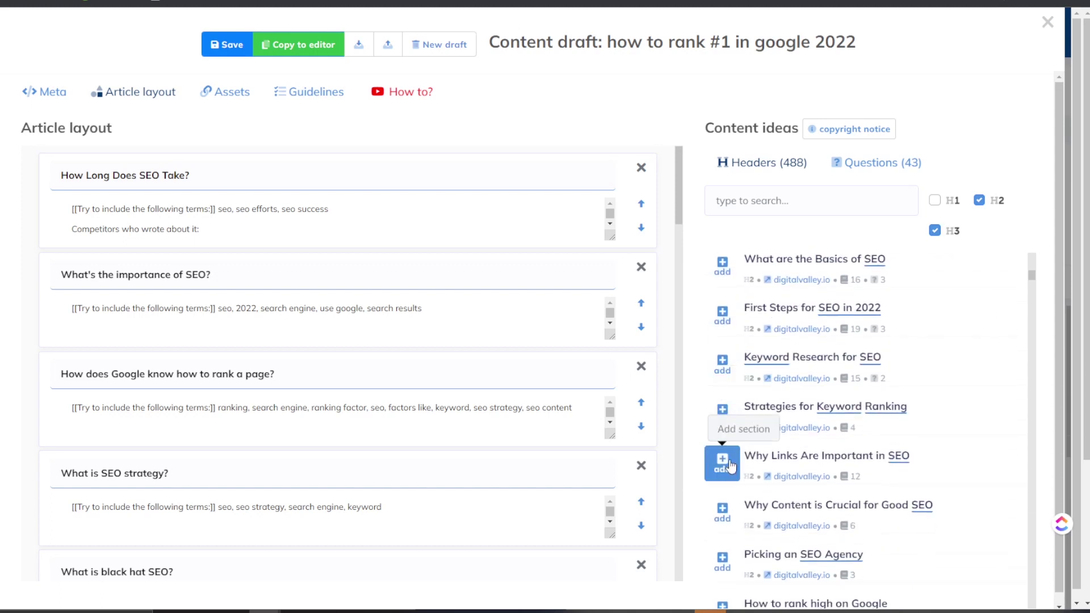
left_click(729, 432)
scroll(720, 459, "down", 2)
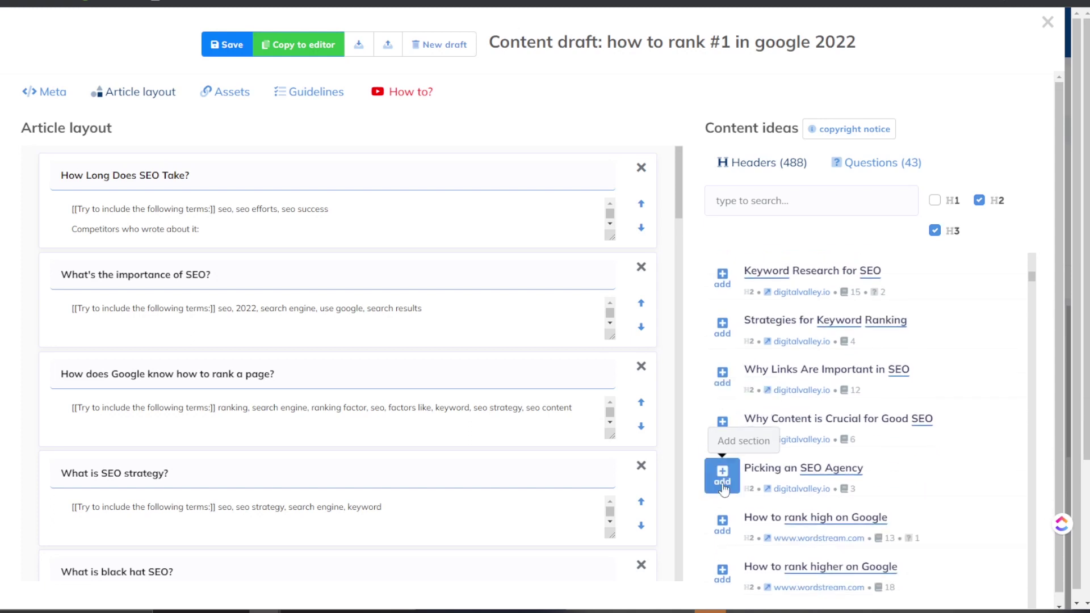
left_click(721, 427)
scroll(719, 468, "down", 1)
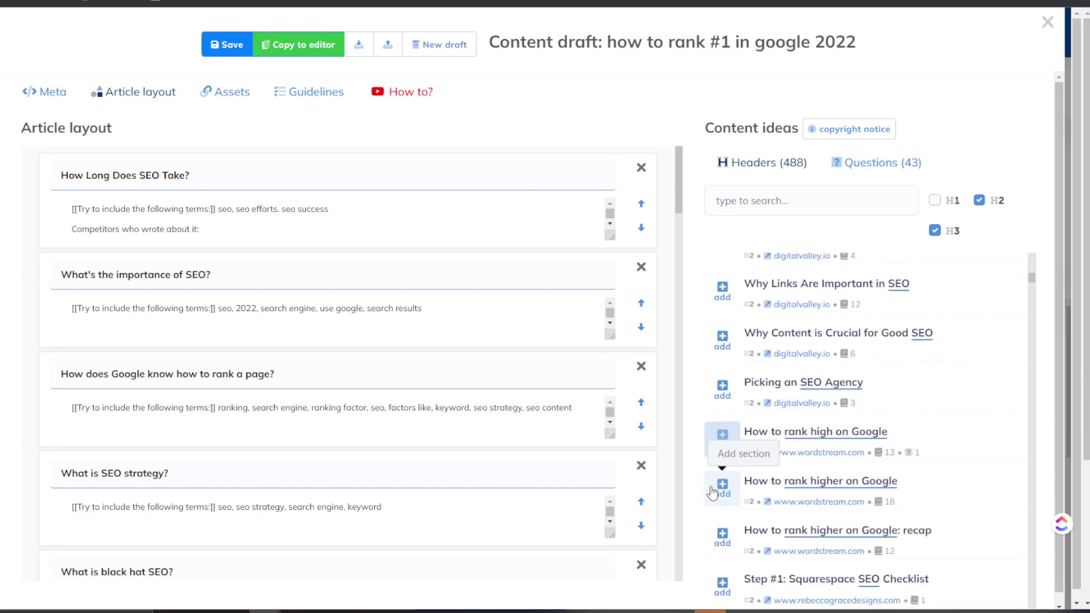
left_click(720, 475)
scroll(721, 471, "down", 2)
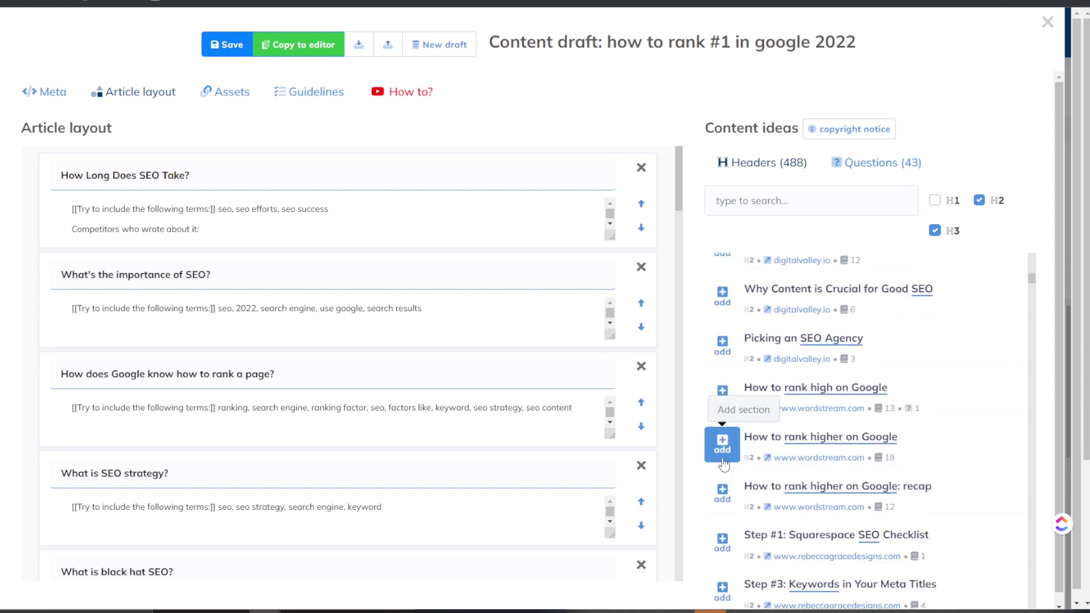
left_click(723, 449)
Step: Remove the "How to rank higher on Google" section from the end of the article layout
scroll(674, 415, "down", 1)
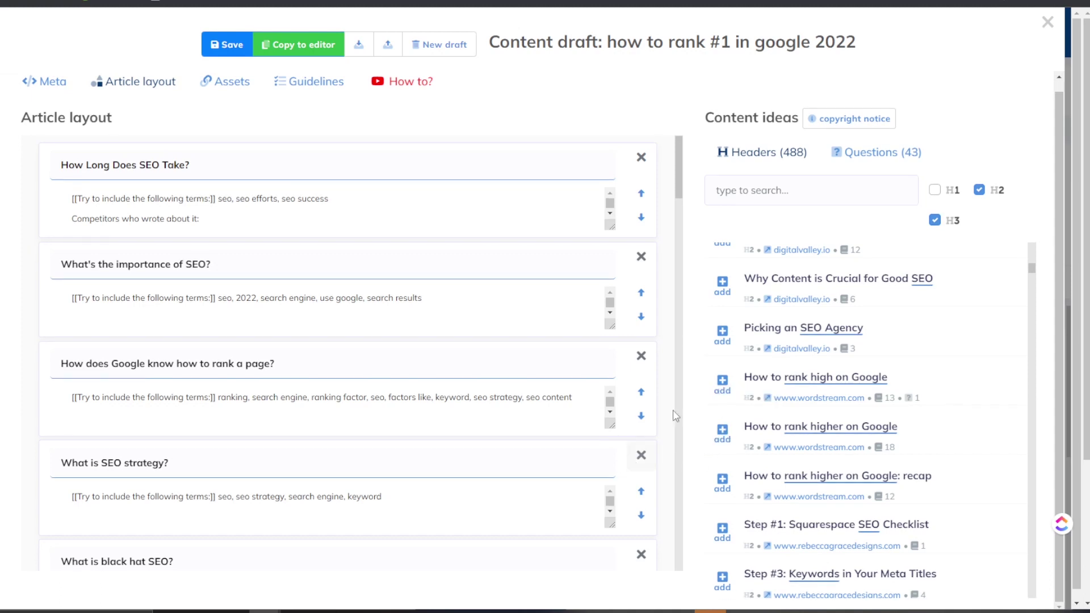
scroll(640, 405, "down", 2)
scroll(641, 414, "down", 6)
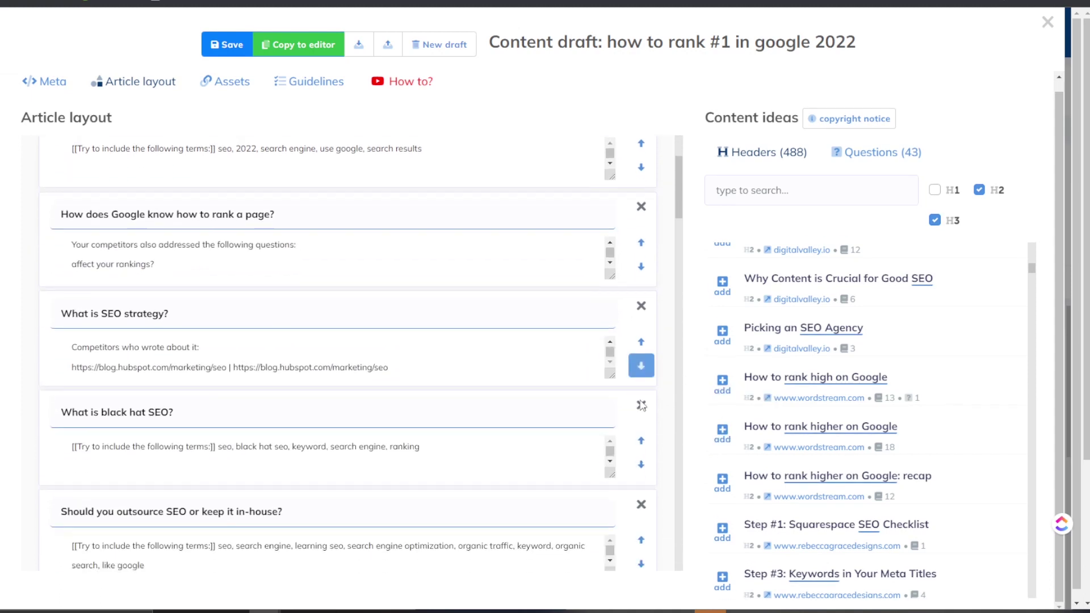
scroll(641, 431, "down", 1)
scroll(641, 448, "down", 5)
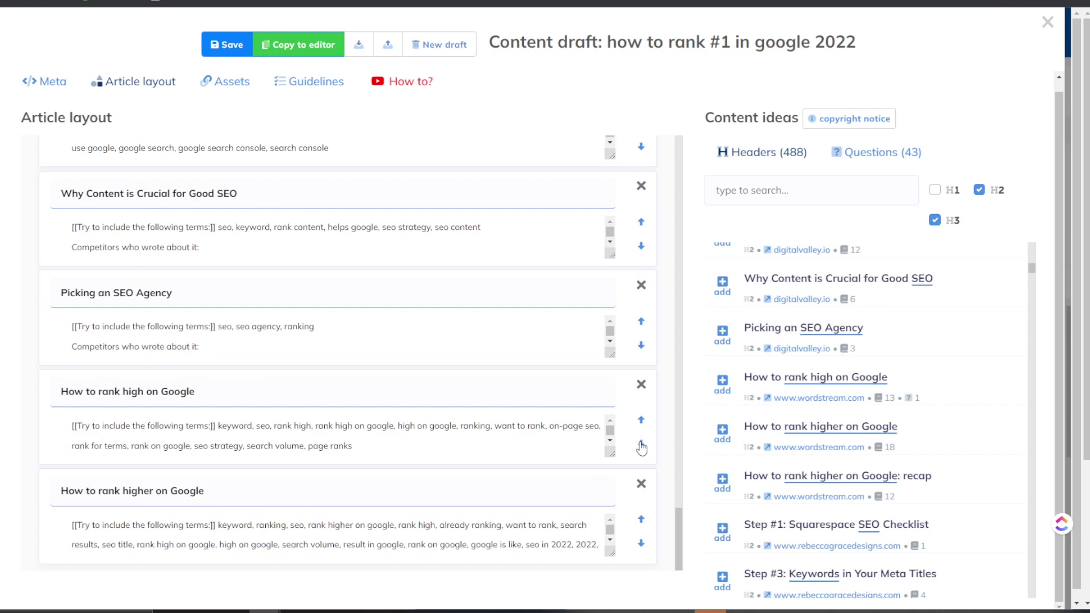
left_click(640, 483)
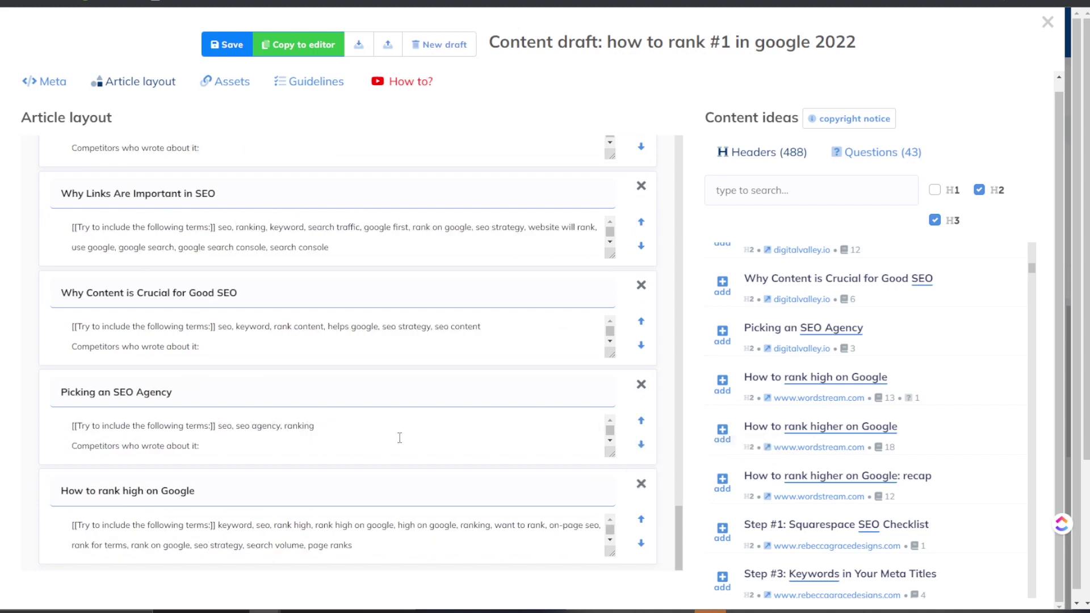
Step: Reorder the last layout sections to "How to rank high on Google", "Picking an SEO Agency" and "Why Content is Crucial for Good SEO"
left_click(641, 420)
left_click(640, 444)
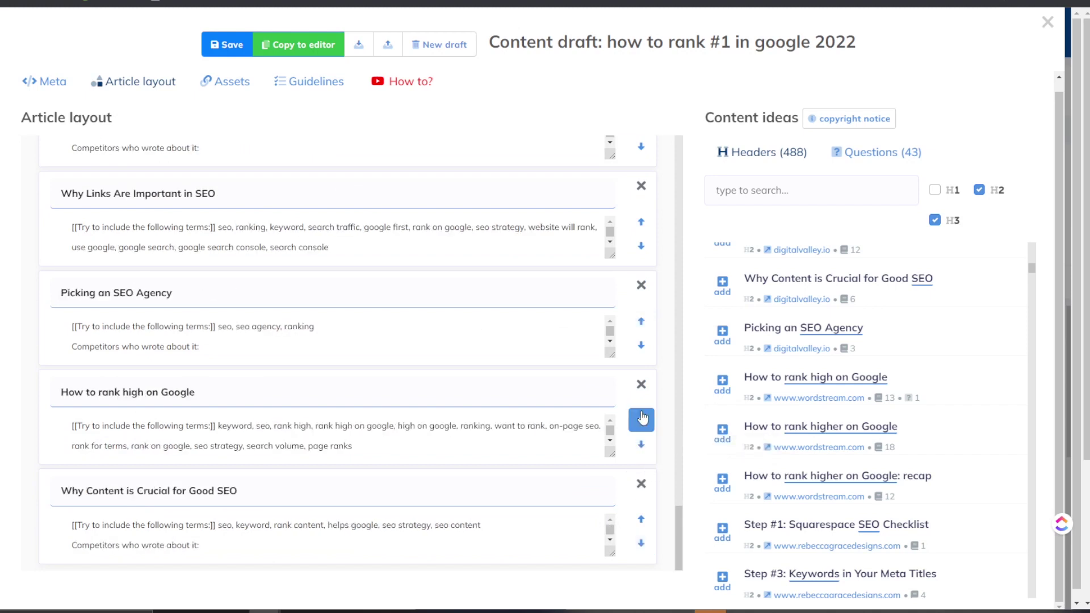
left_click(640, 420)
scroll(783, 505, "up", 2)
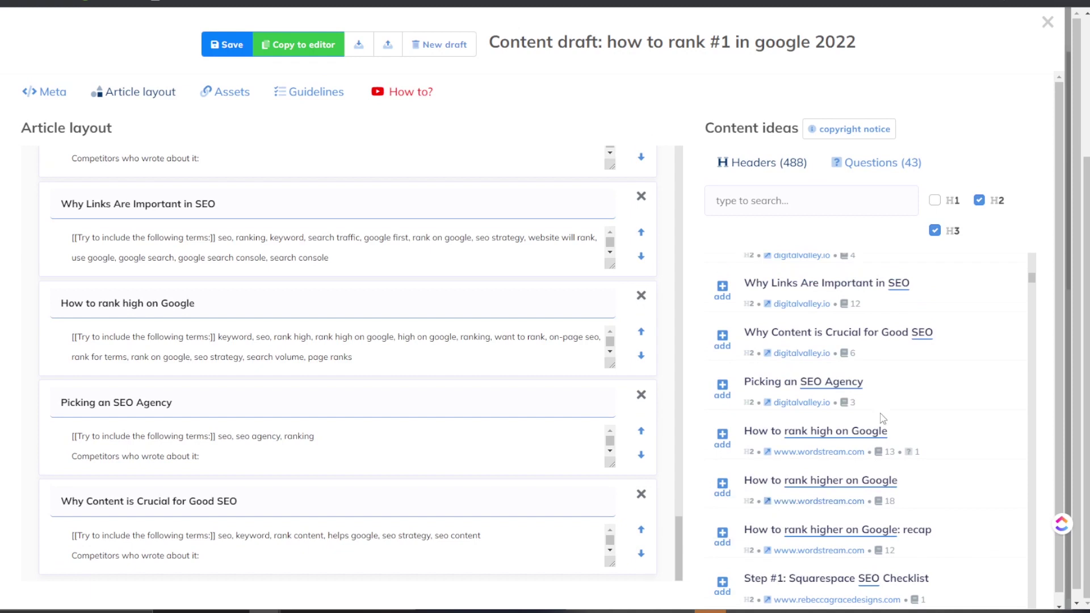
Step: Add "Google News SEO Optimization 2022: A Publisher's Guide" and "200+ Top Google Ranking Factors for 2022", and remove the unwanted extra section
scroll(806, 503, "down", 20)
scroll(830, 497, "down", 10)
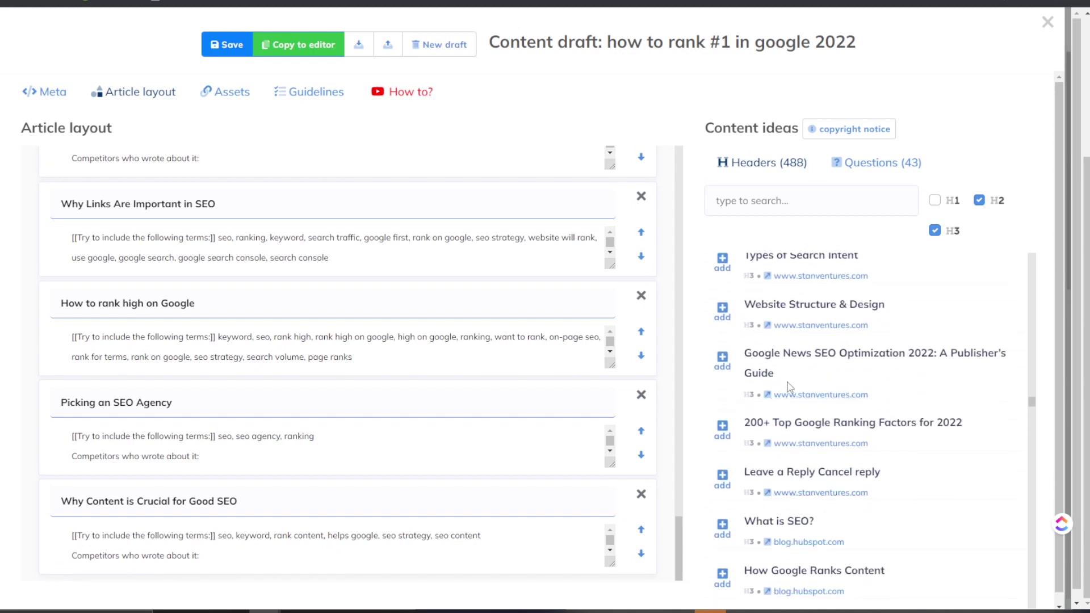
left_click(722, 360)
left_click(722, 429)
scroll(729, 432, "down", 2)
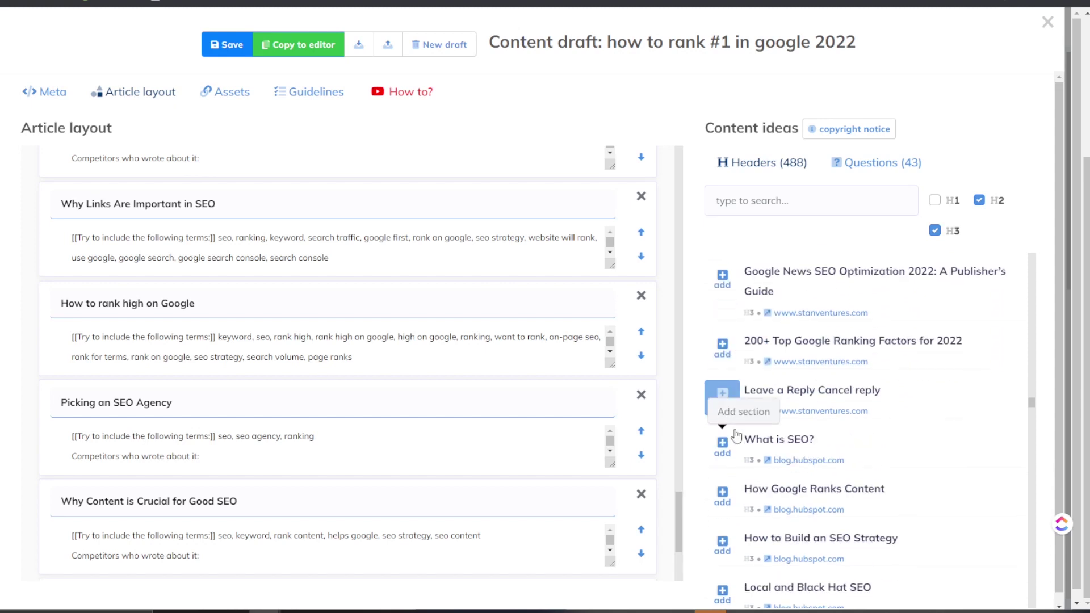
scroll(631, 510, "down", 2)
scroll(631, 511, "down", 2)
left_click(641, 495)
Step: Add the numbered header ideas from "1. Target reasonable keywords" through "6. Make your information skimmable" to the article layout
scroll(778, 454, "up", 5)
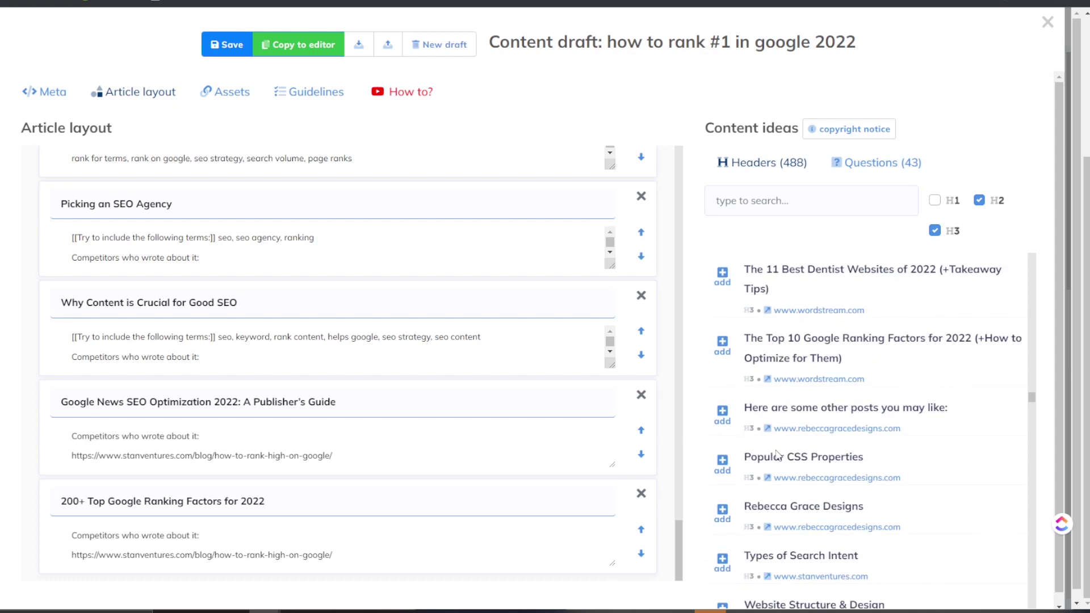
scroll(777, 454, "up", 8)
scroll(734, 350, "up", 3)
scroll(790, 400, "up", 3)
left_click(721, 327)
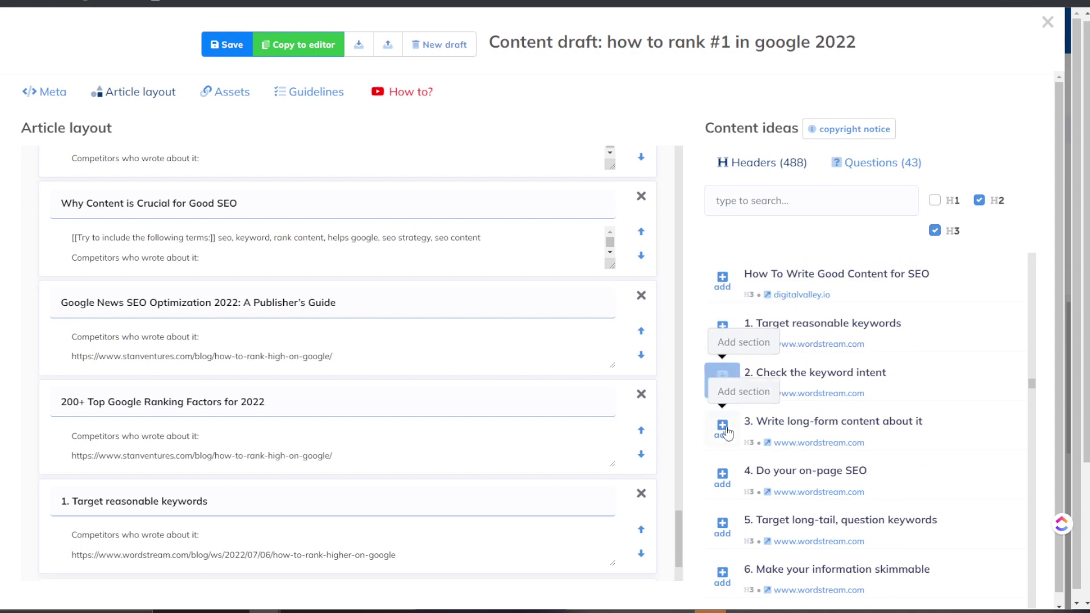
scroll(726, 433, "down", 2)
scroll(727, 420, "down", 1)
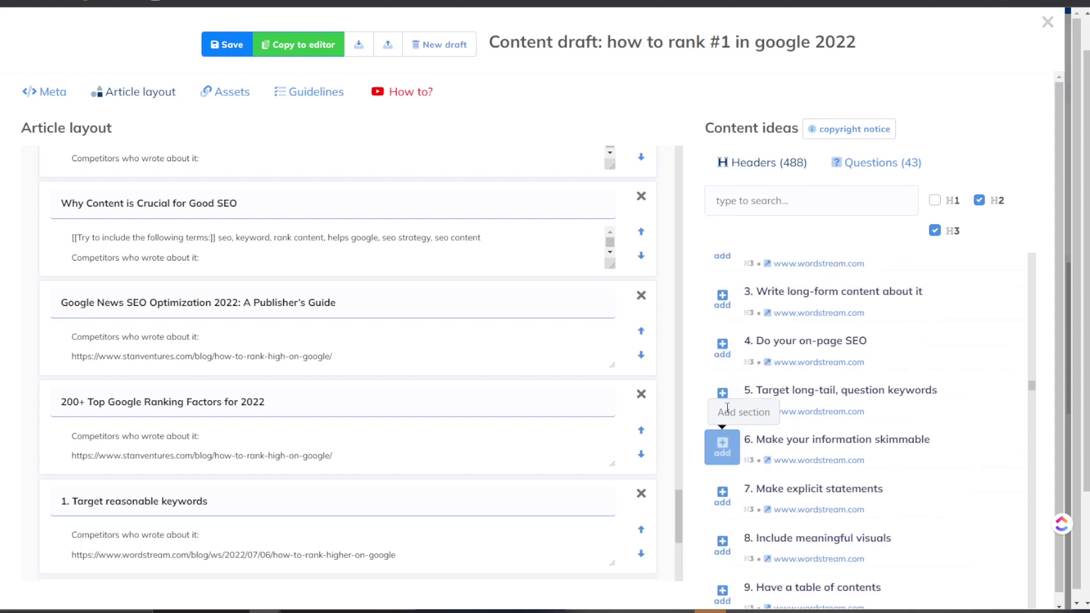
Step: Add the header ideas from "7. Make explicit statements" through "17. Check your technical SEO", plus "10 Excellent B2B Website Design Examples (+Takeaway Tips)"
scroll(727, 431, "down", 2)
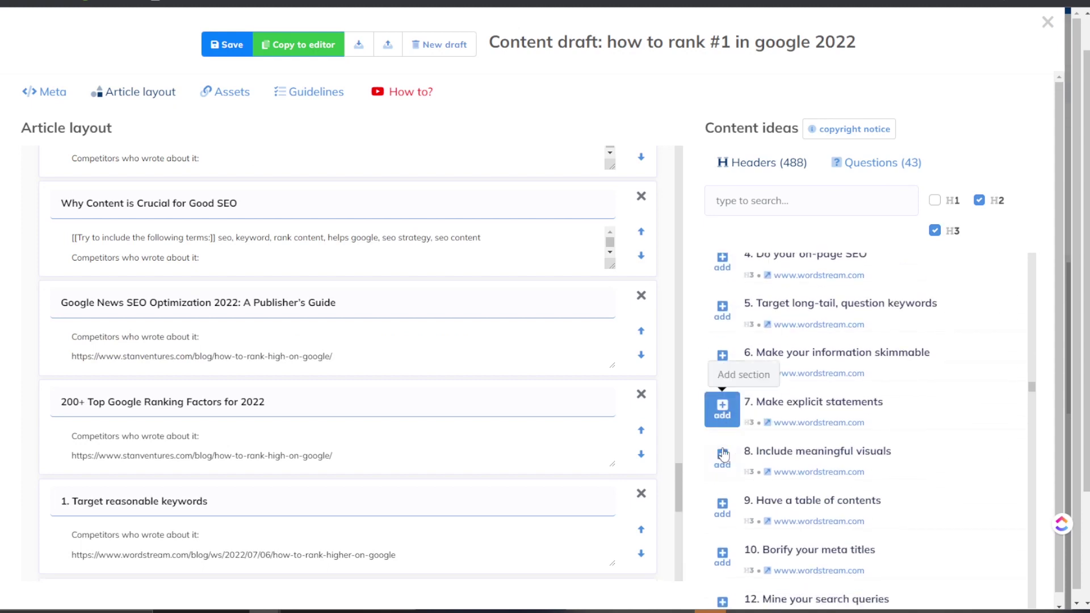
scroll(723, 471, "down", 2)
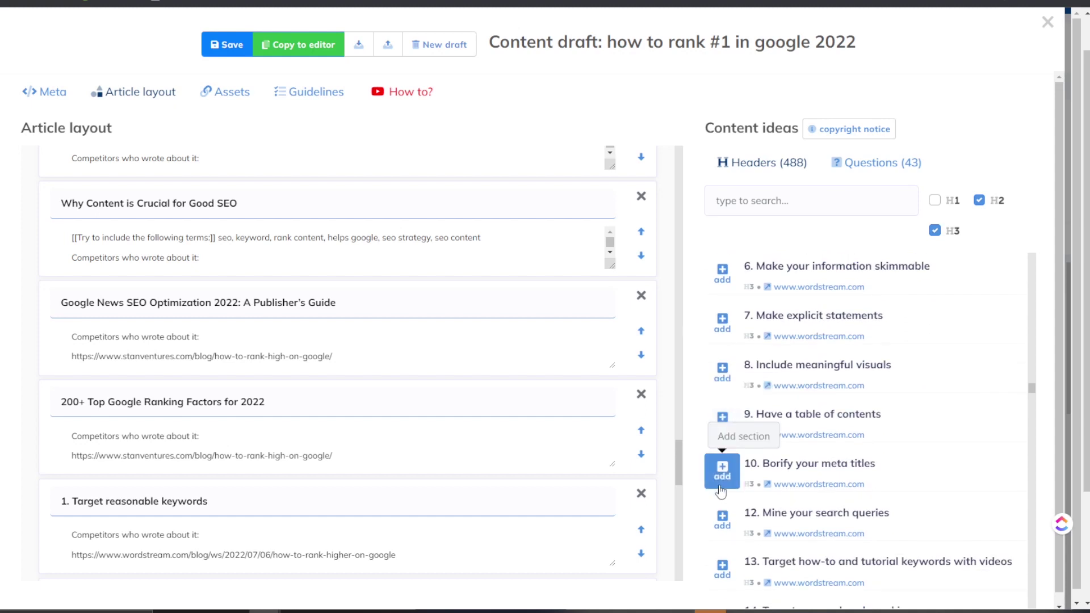
scroll(721, 488, "down", 2)
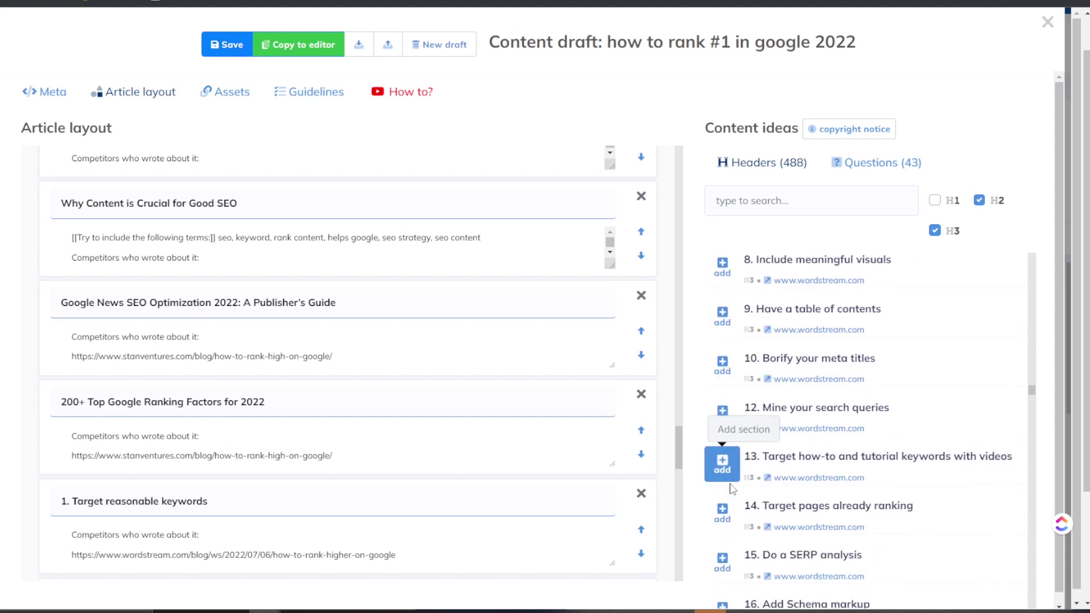
scroll(727, 487, "down", 1)
scroll(722, 500, "down", 1)
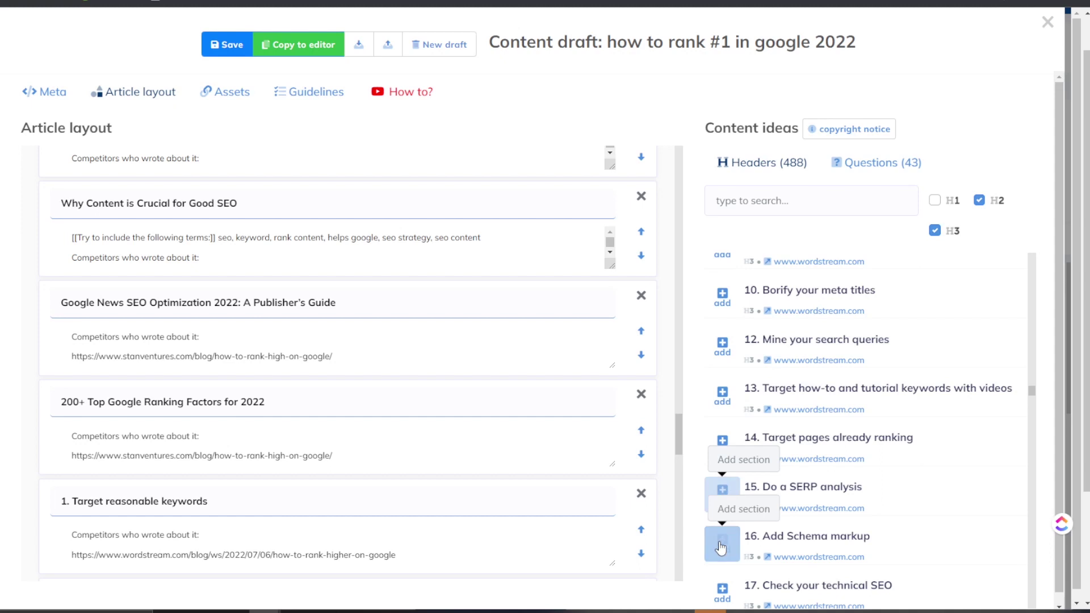
scroll(719, 547, "down", 2)
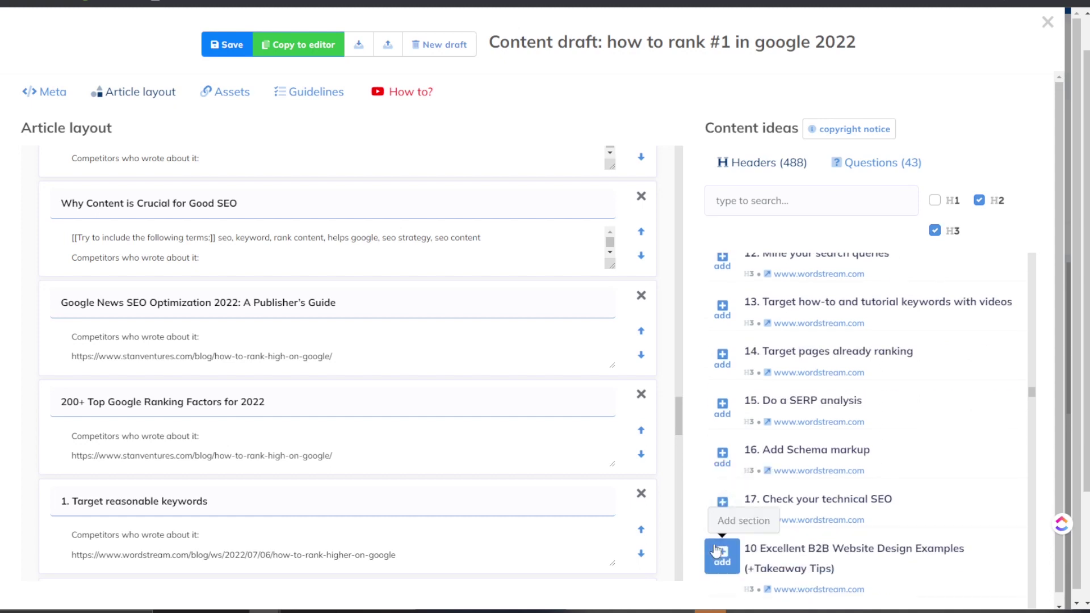
Step: Look through the remaining H3 header ideas and add "On-Page SEO Checklist (2022)" to the article layout
scroll(717, 549, "down", 10)
scroll(763, 464, "down", 20)
scroll(759, 459, "down", 3)
scroll(785, 461, "down", 1)
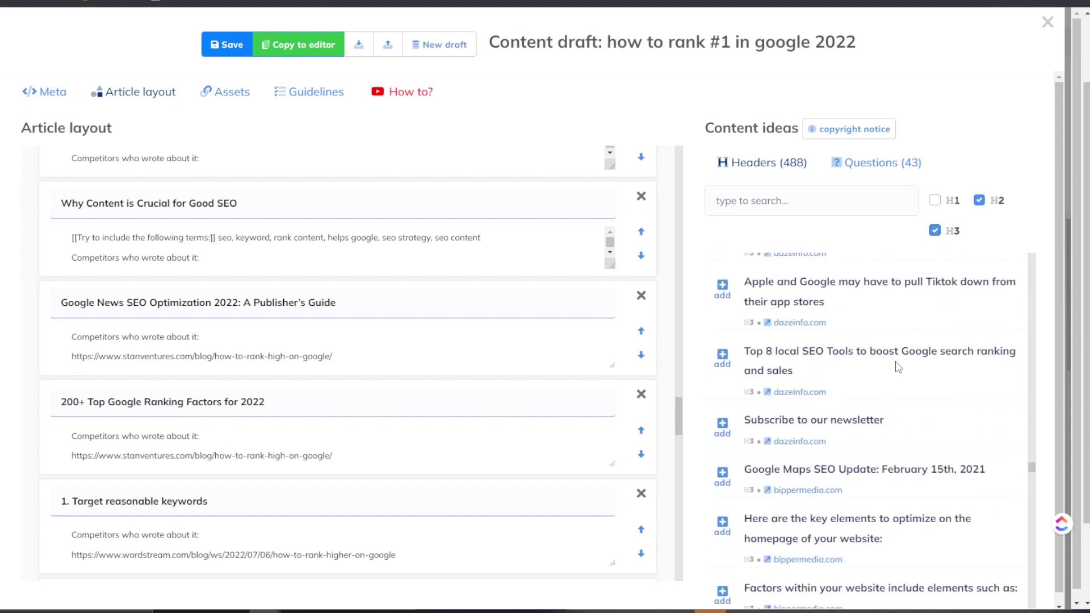
scroll(897, 367, "down", 14)
scroll(913, 375, "down", 20)
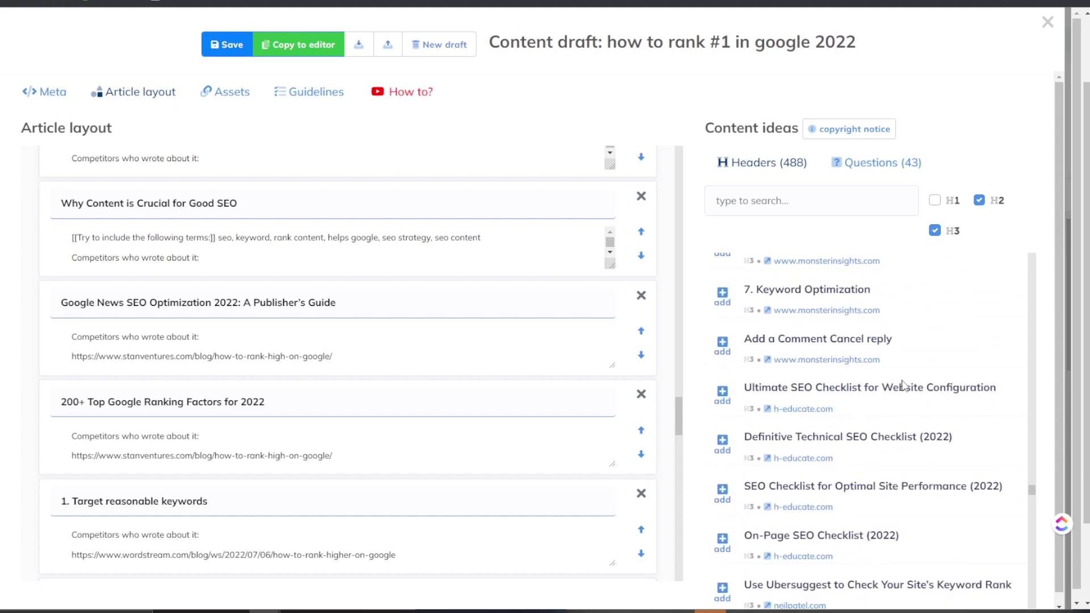
scroll(902, 386, "down", 3)
scroll(397, 432, "down", 20)
scroll(368, 437, "up", 20)
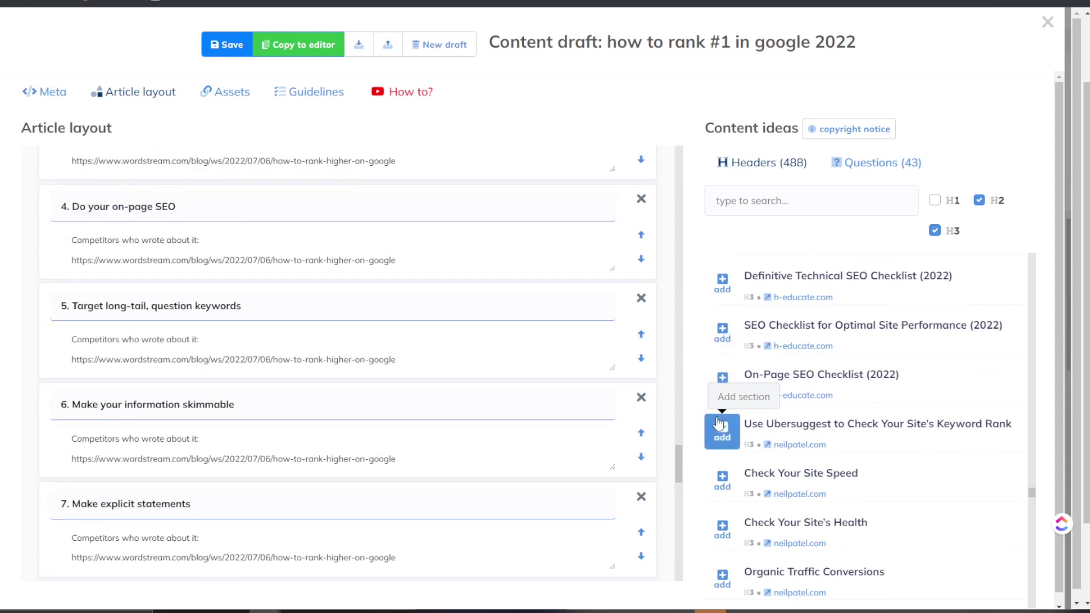
Step: Add header ideas on site speed, organic traffic conversions, keyword analysis, schema markup, sitemap creation and data-driven articles to the layout
scroll(723, 412, "down", 3)
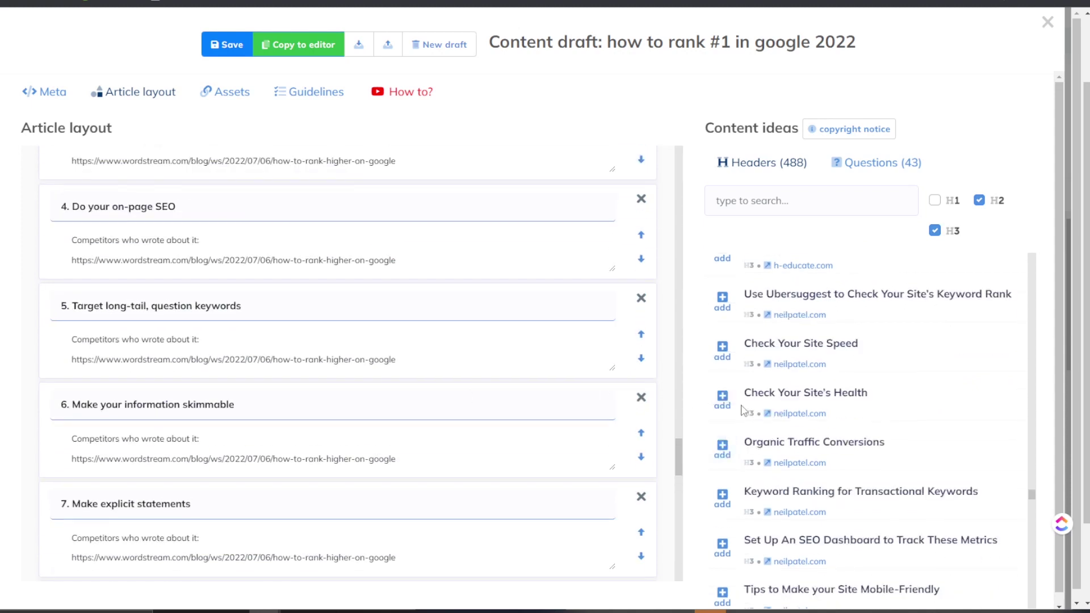
scroll(972, 446, "down", 5)
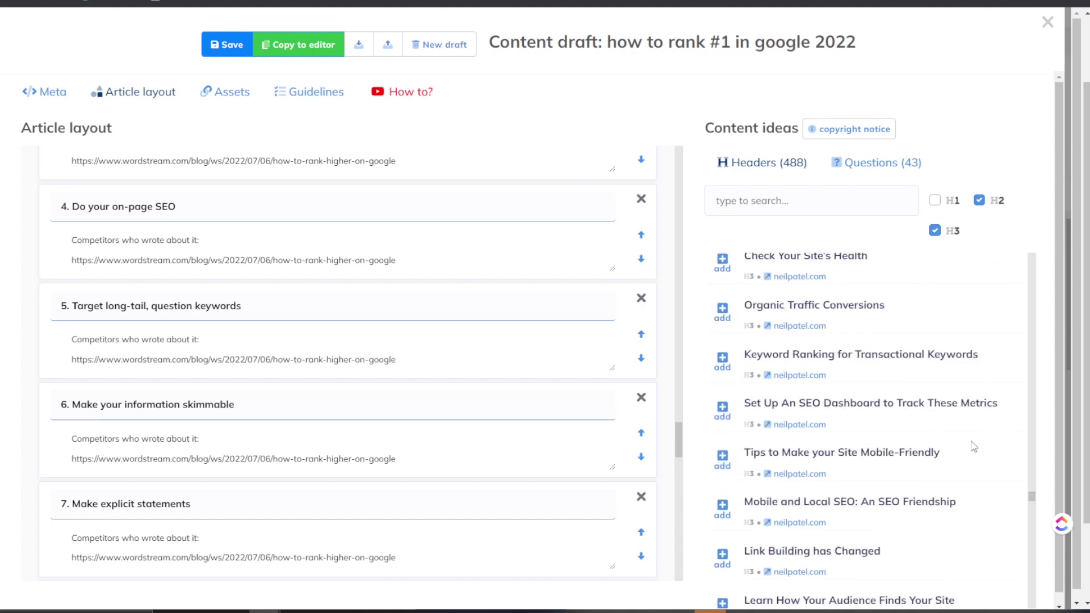
scroll(879, 452, "down", 8)
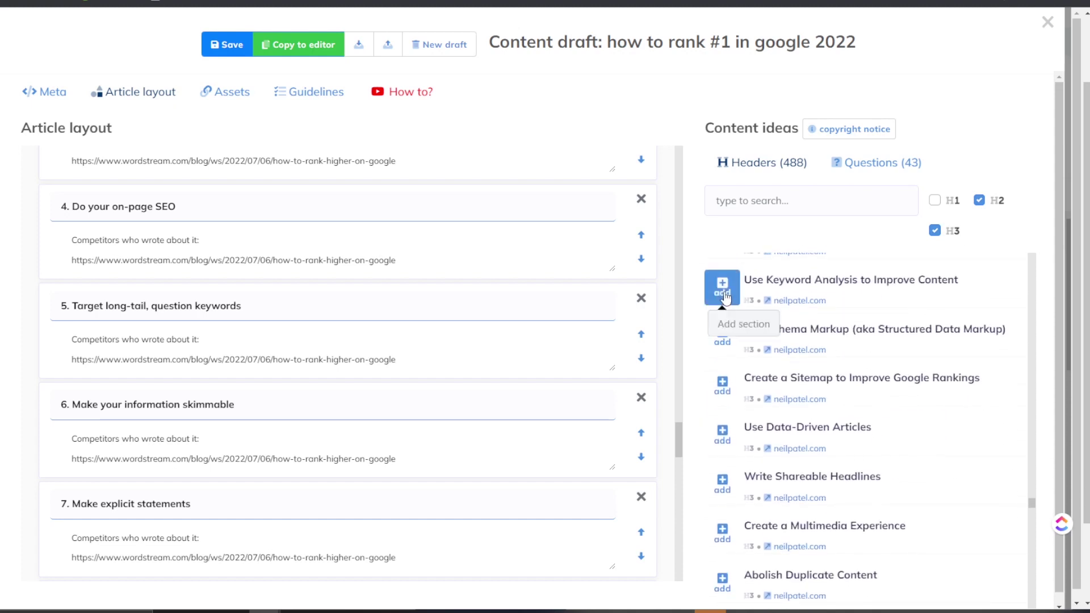
left_click(722, 385)
left_click(721, 434)
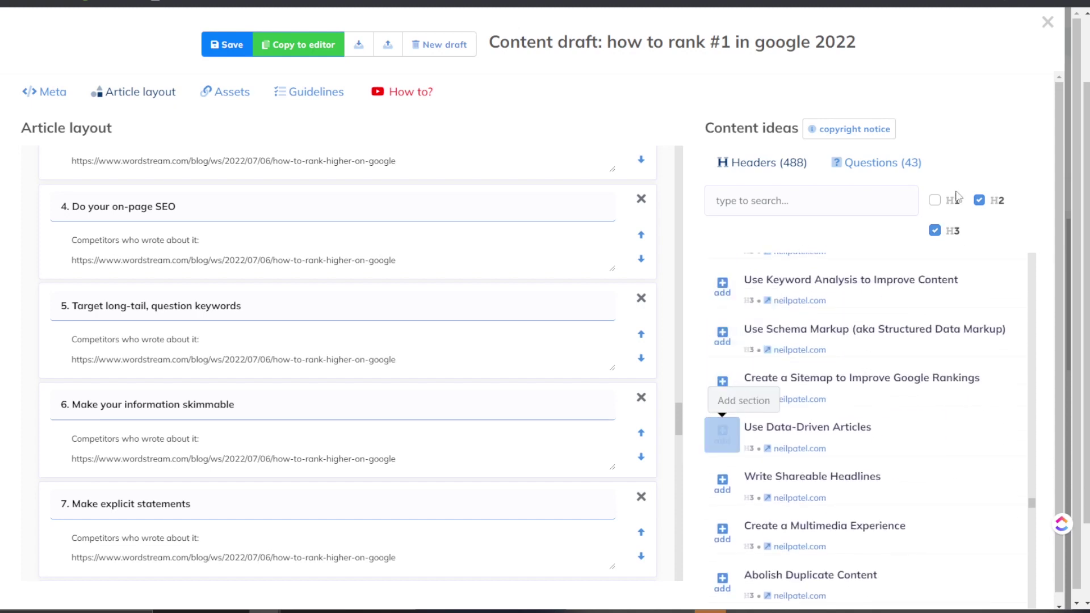
Step: Copy the drafted layout to the content editor, review its headings and select the whole outline
left_click(294, 54)
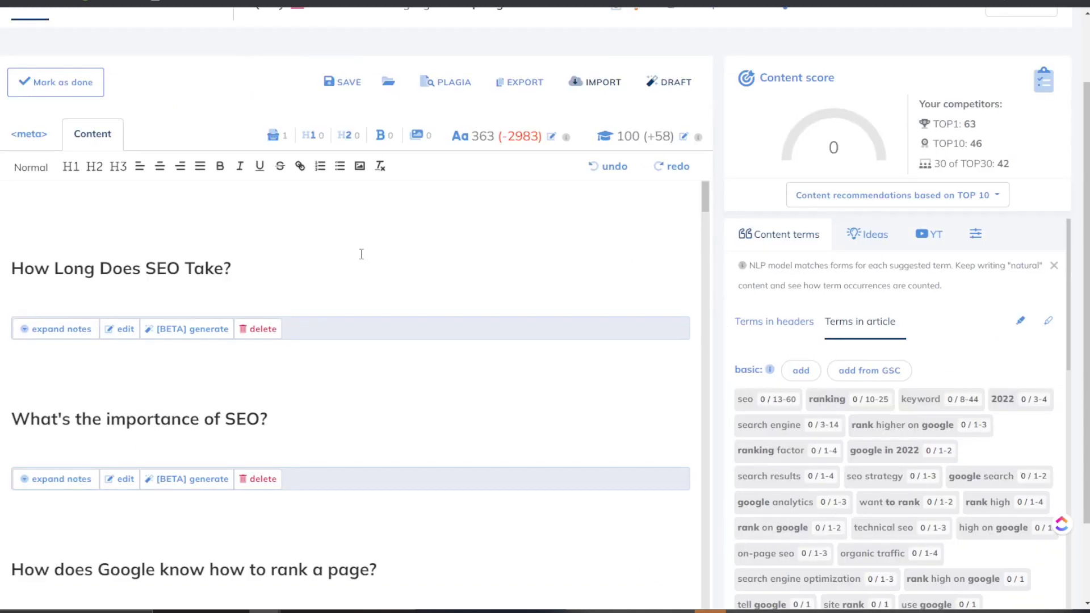
scroll(346, 415, "down", 20)
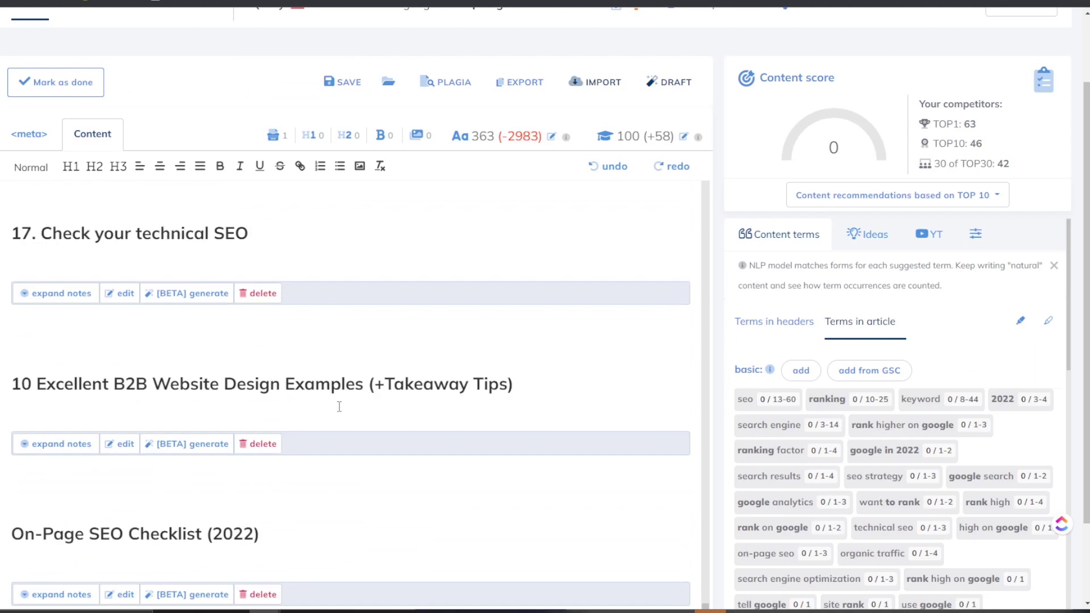
scroll(343, 403, "down", 2)
scroll(432, 351, "up", 10)
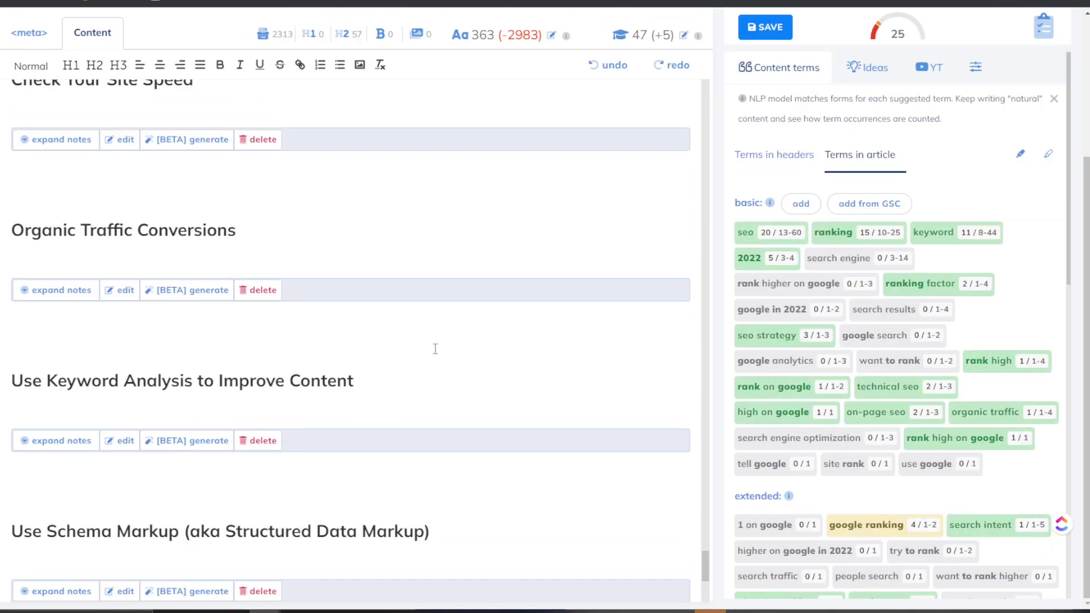
scroll(435, 349, "up", 15)
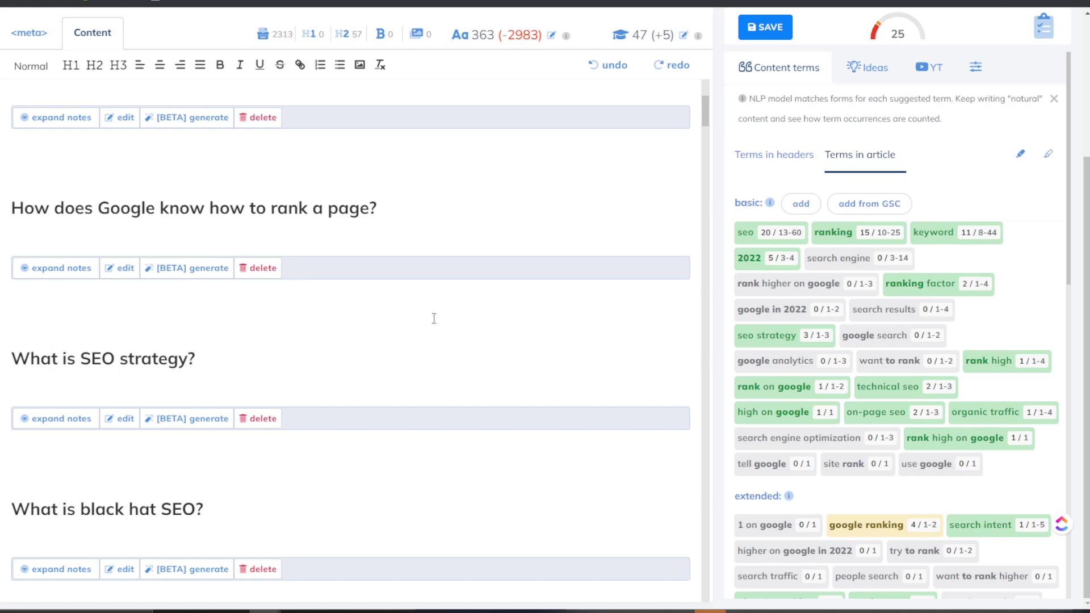
key("ctrl+a")
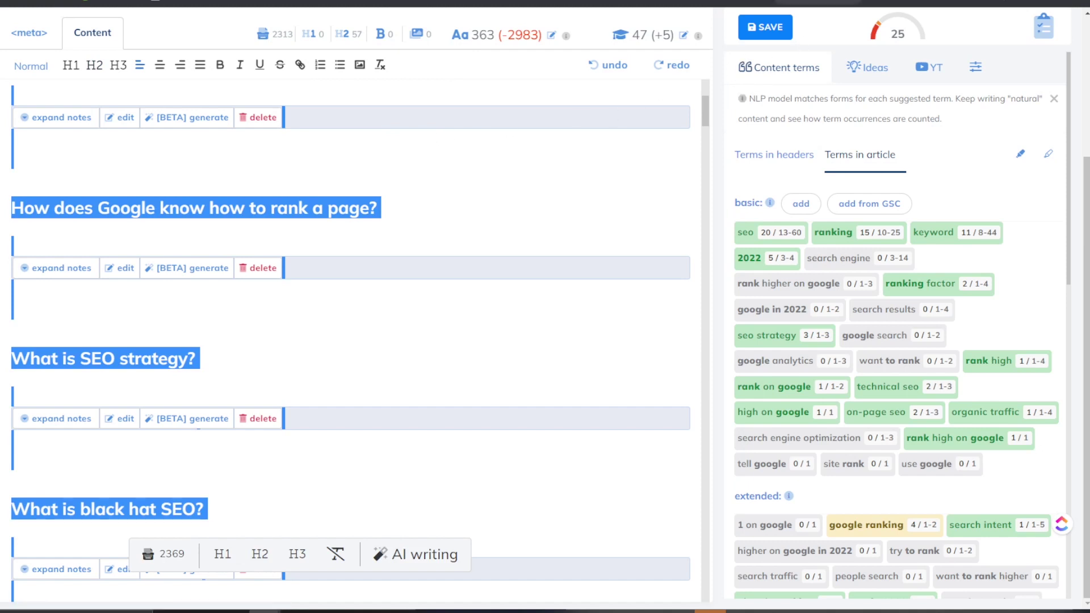
Step: Switch to WordHero and look through its full list of writing tools
left_click(818, 2)
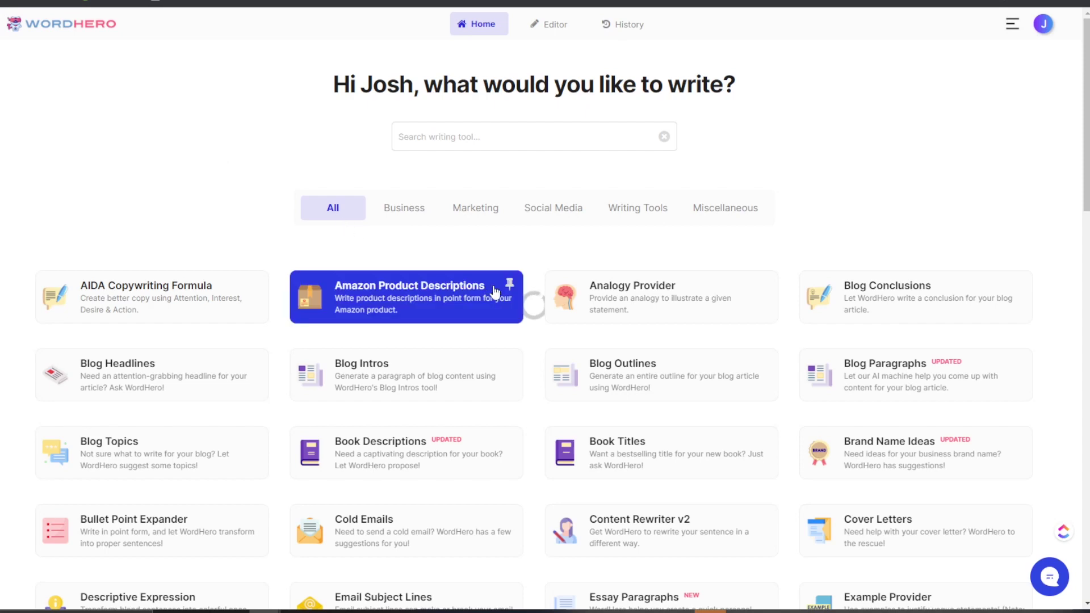
scroll(508, 284, "down", 13)
scroll(530, 278, "down", 7)
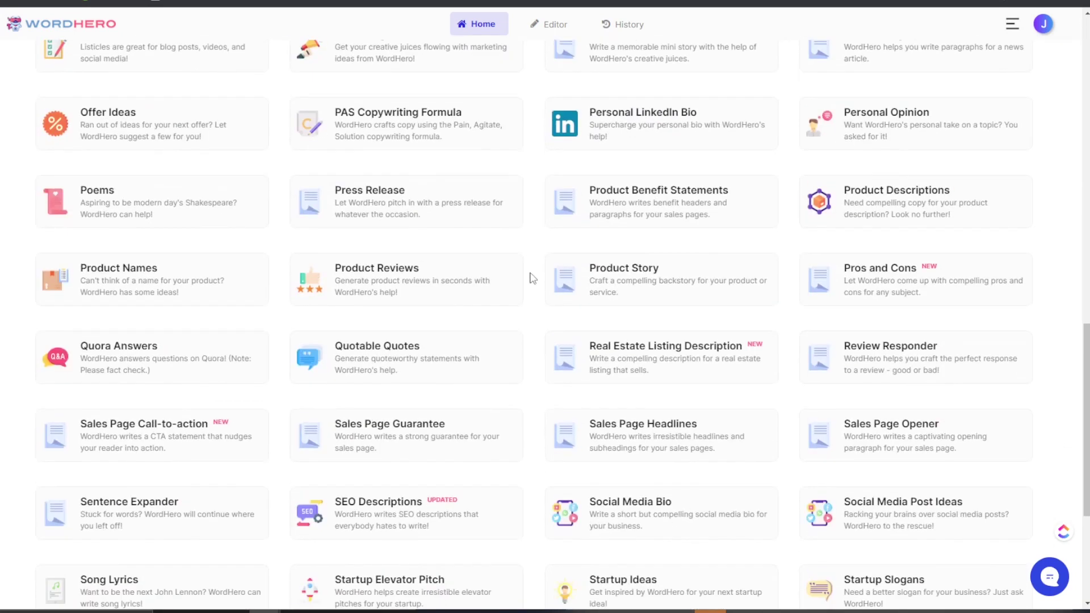
scroll(529, 276, "up", 4)
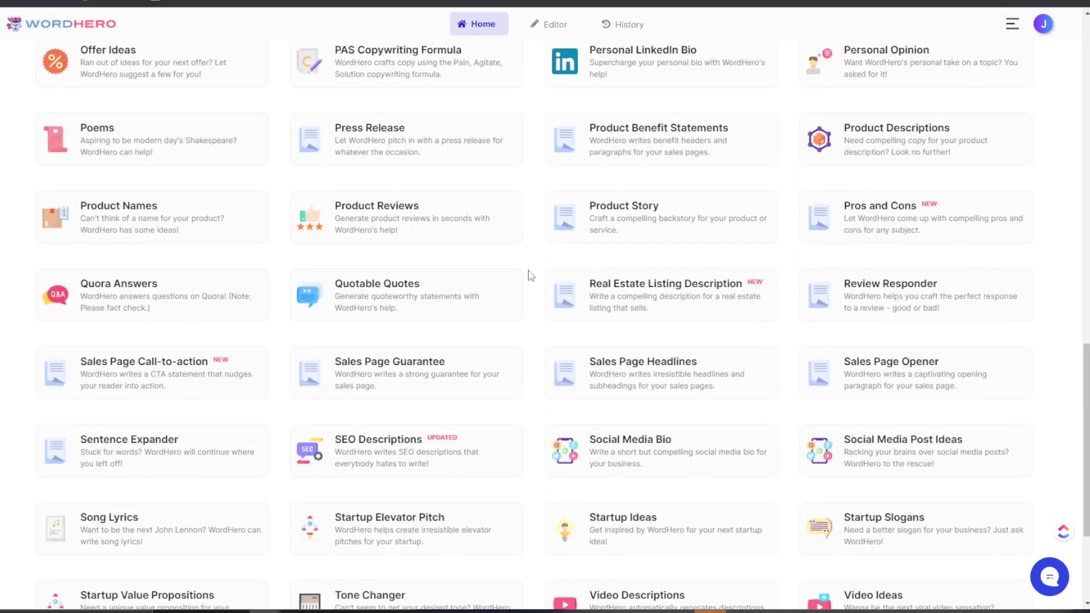
scroll(549, 271, "up", 12)
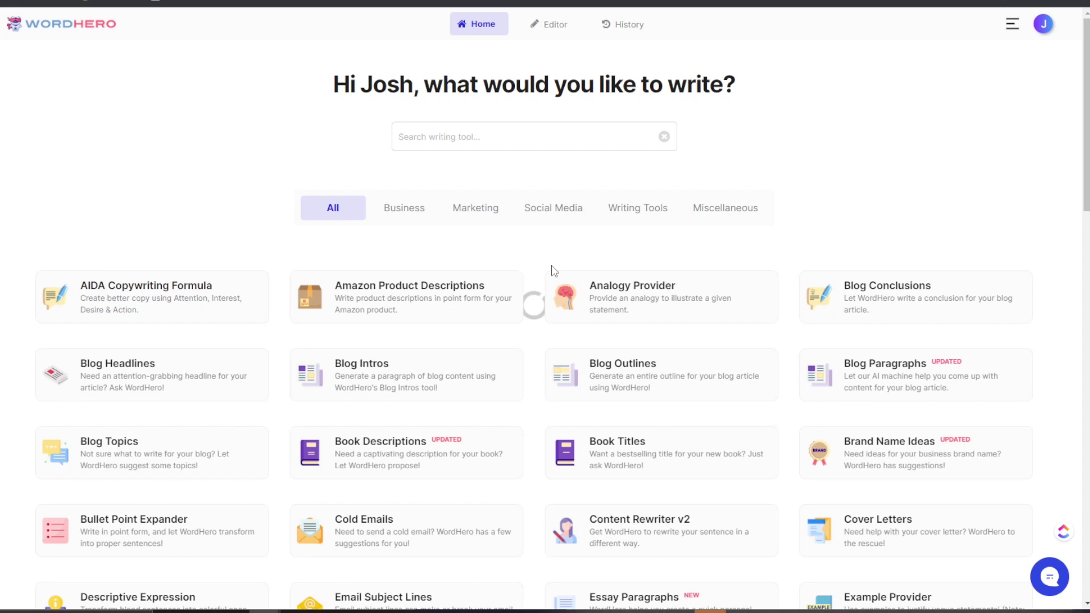
scroll(516, 248, "down", 2)
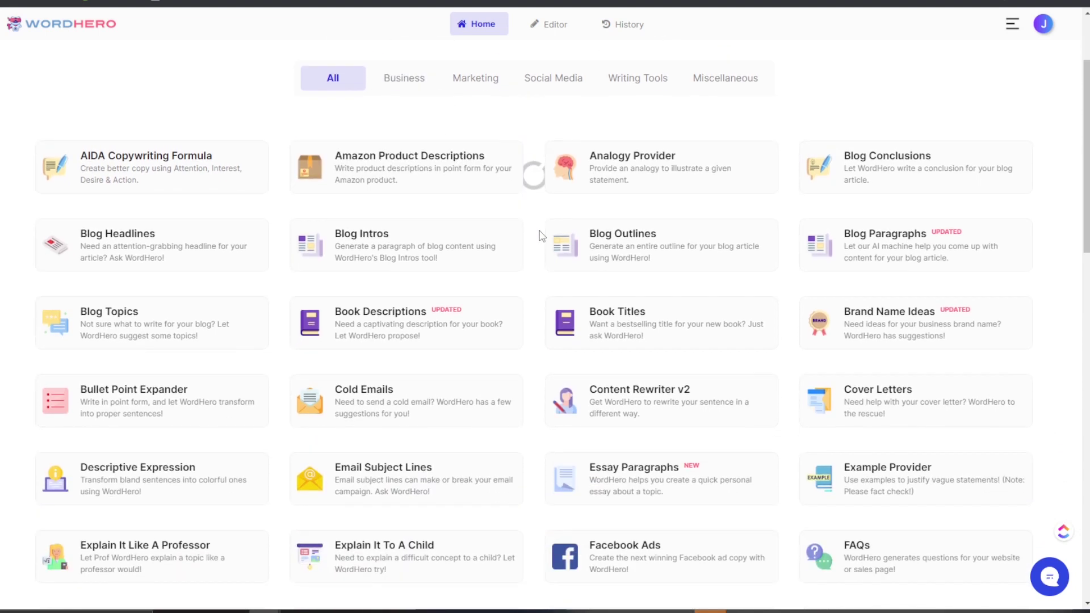
scroll(452, 260, "up", 2)
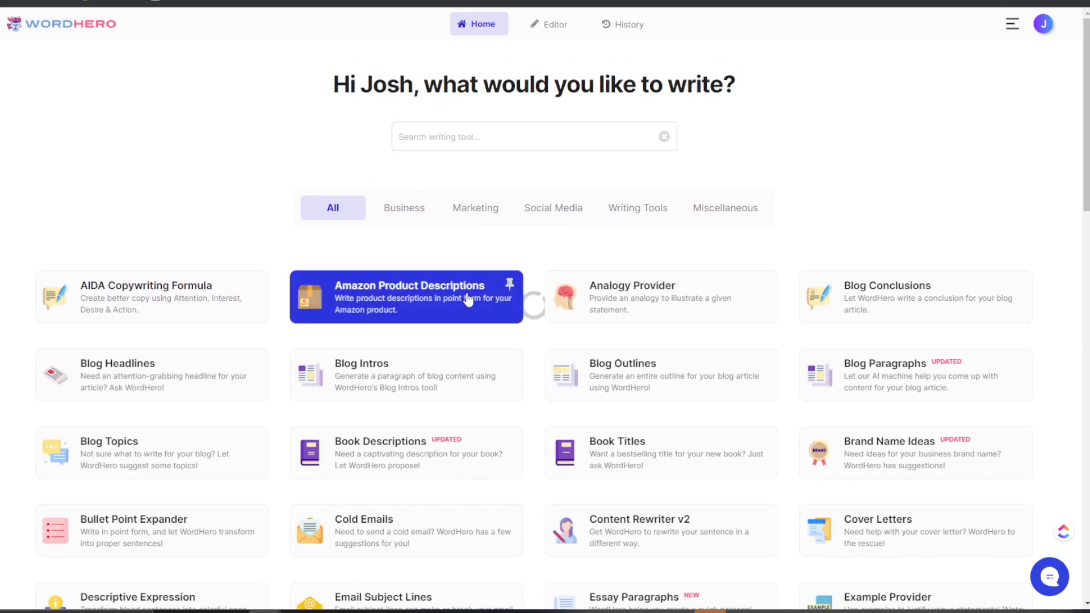
scroll(590, 437, "down", 5)
scroll(619, 424, "down", 15)
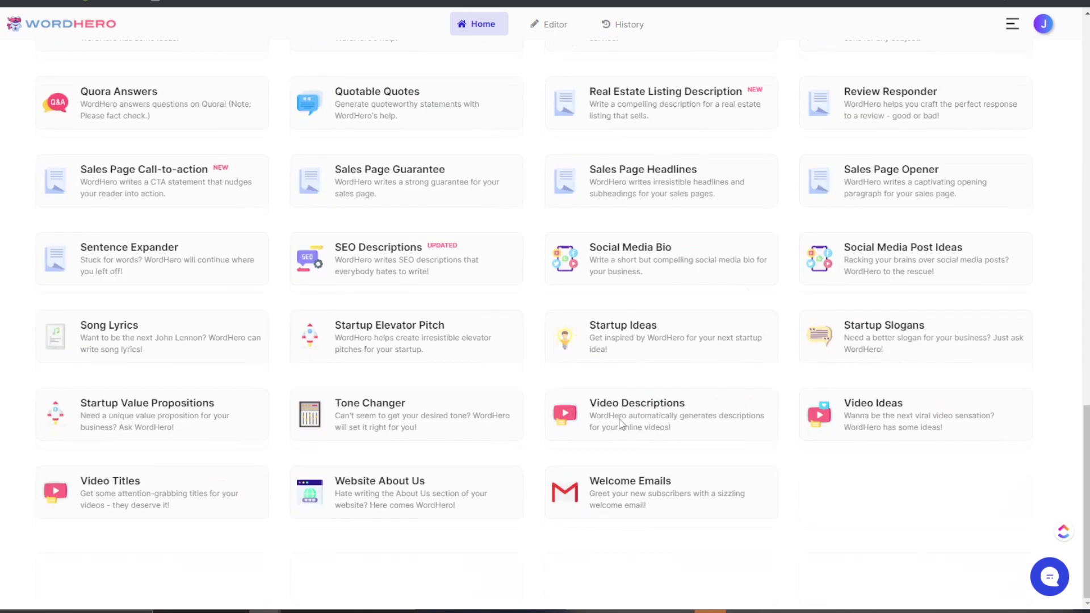
Step: Open WordHero's Editor v2 (beta), paste the copied article outline into the document body and look it over
scroll(622, 423, "up", 18)
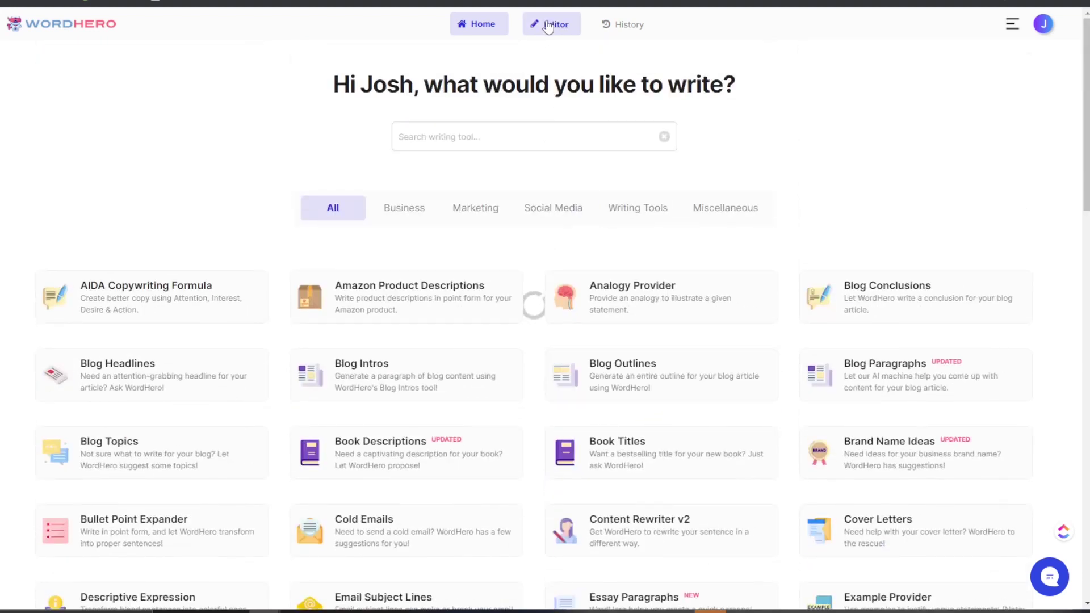
left_click(534, 20)
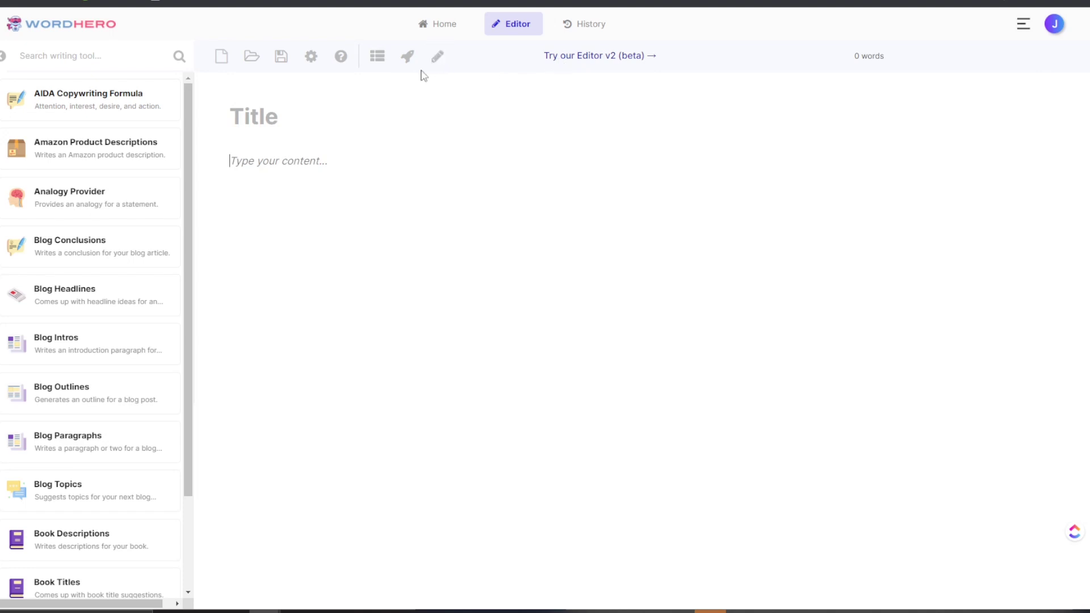
left_click(604, 60)
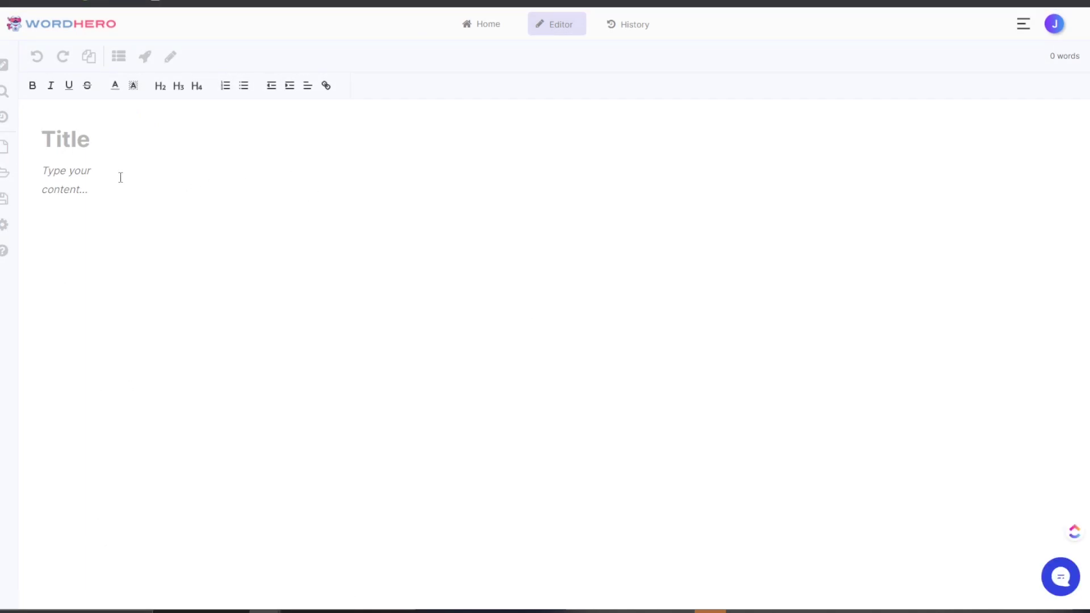
key("ctrl+v")
scroll(250, 249, "down", 20)
scroll(213, 282, "up", 20)
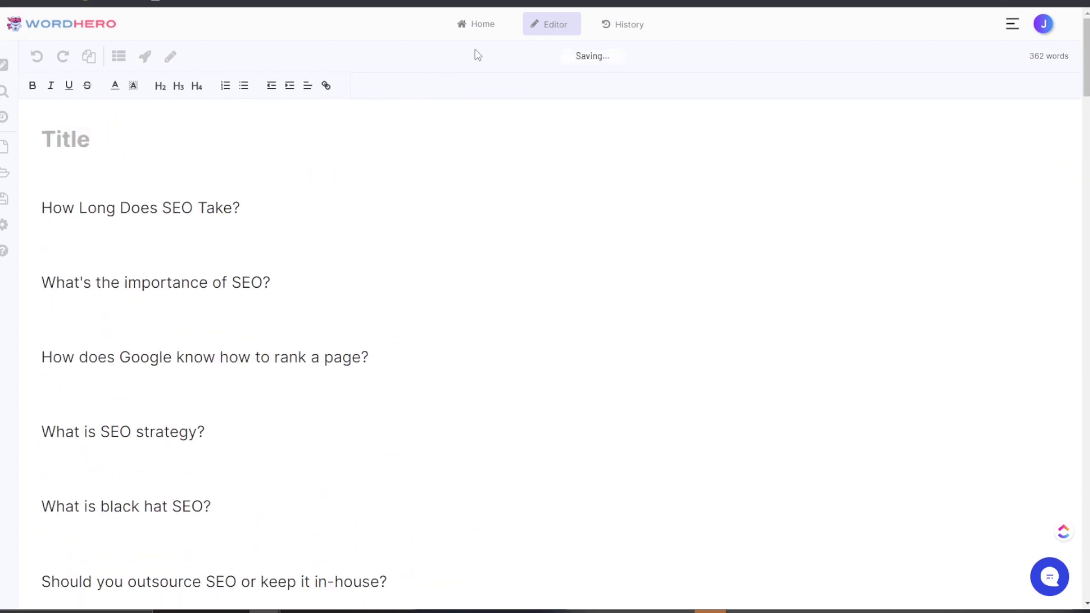
Step: Copy the query "how to rank #1 in google 2022" from NeuronWriter and paste it as the WordHero document's title
key("ctrl+Tab")
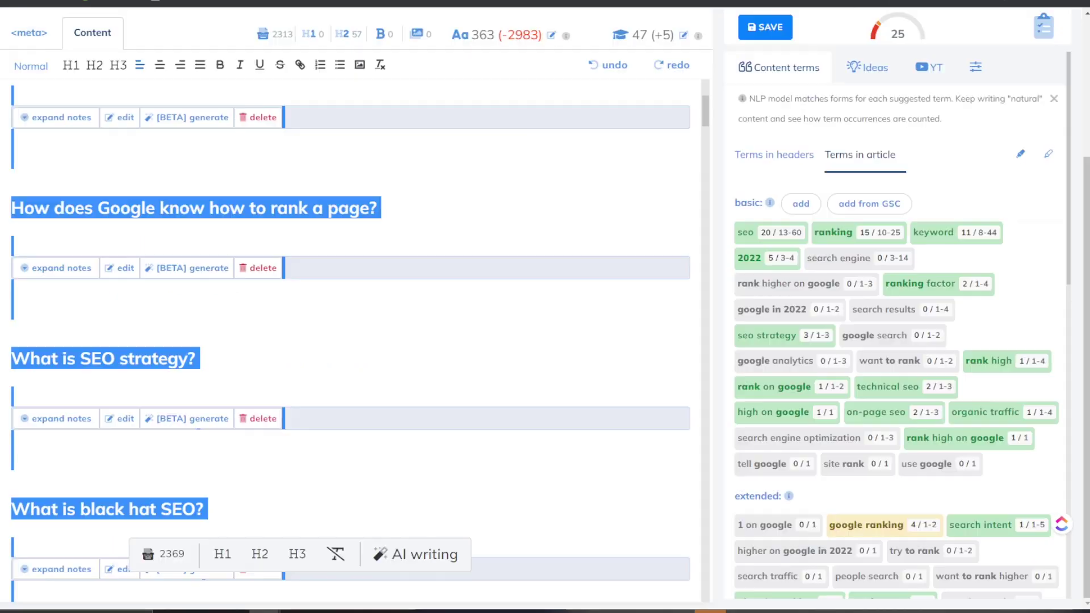
scroll(490, 226, "up", 5)
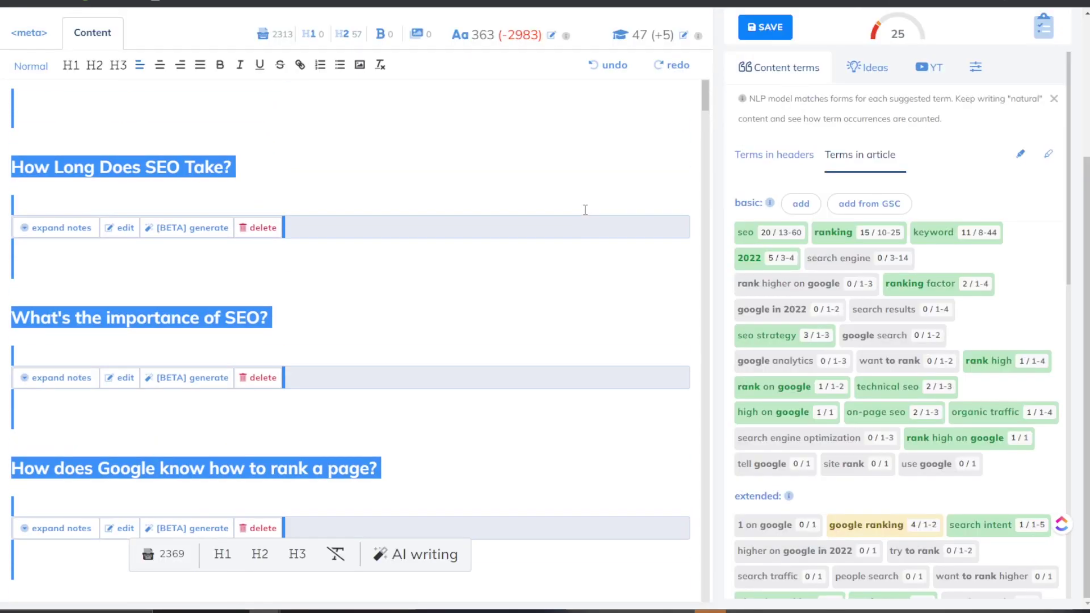
left_click(436, 153)
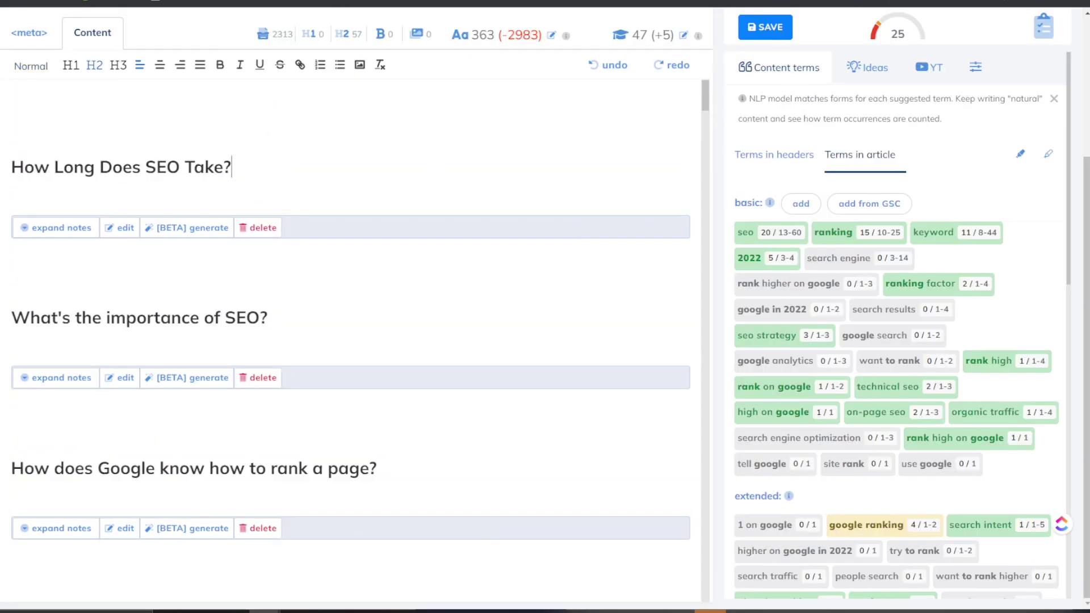
key("ctrl+Tab")
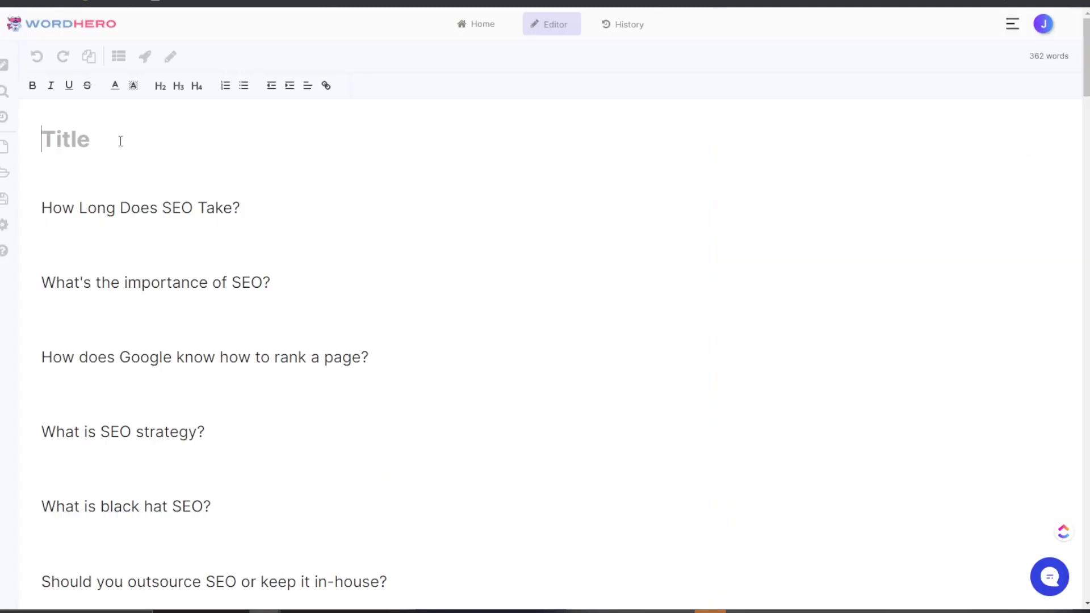
key("ctrl+shift+Tab")
scroll(611, 287, "up", 5)
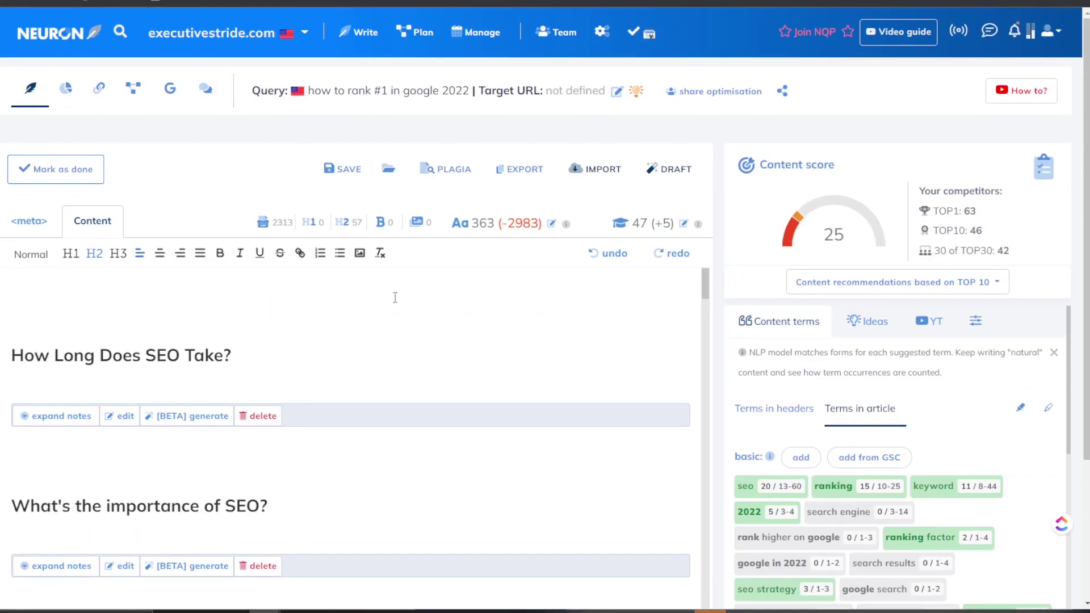
left_click_drag(308, 92, 471, 89)
key("ctrl+c")
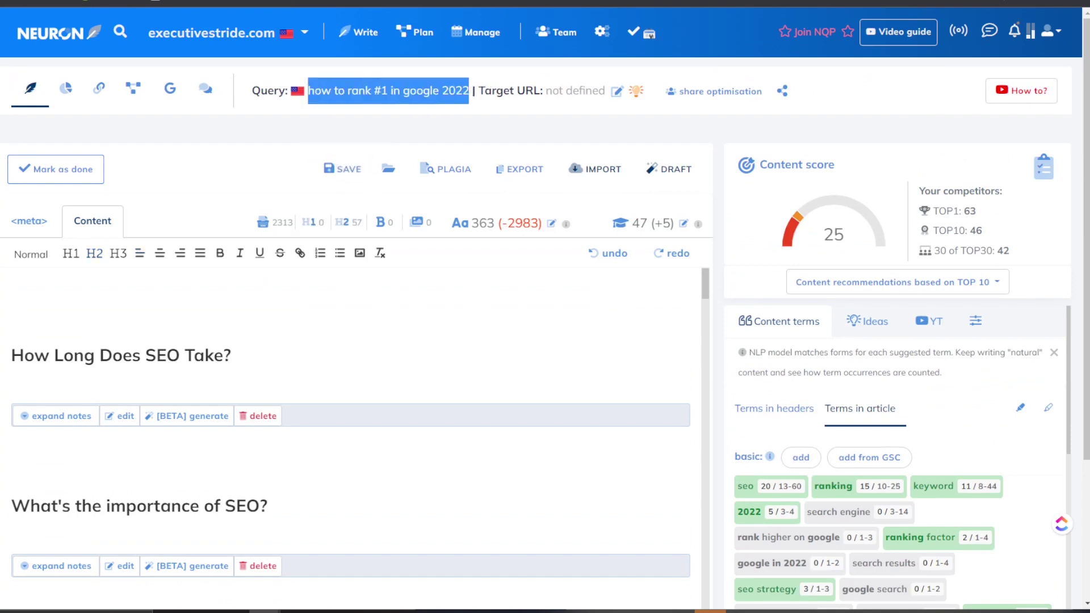
key("ctrl+Tab")
key("ctrl+v")
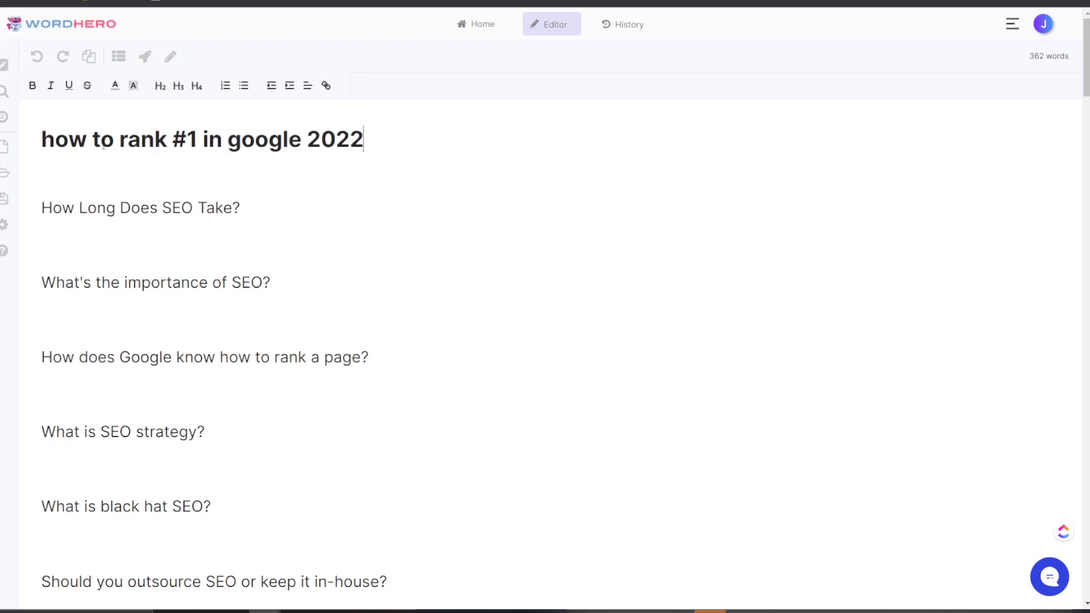
Step: Capitalize the title's words so that it reads "How To Rank #1 in Google 2022"
left_click_drag(40, 140, 131, 143)
type("H")
type("T")
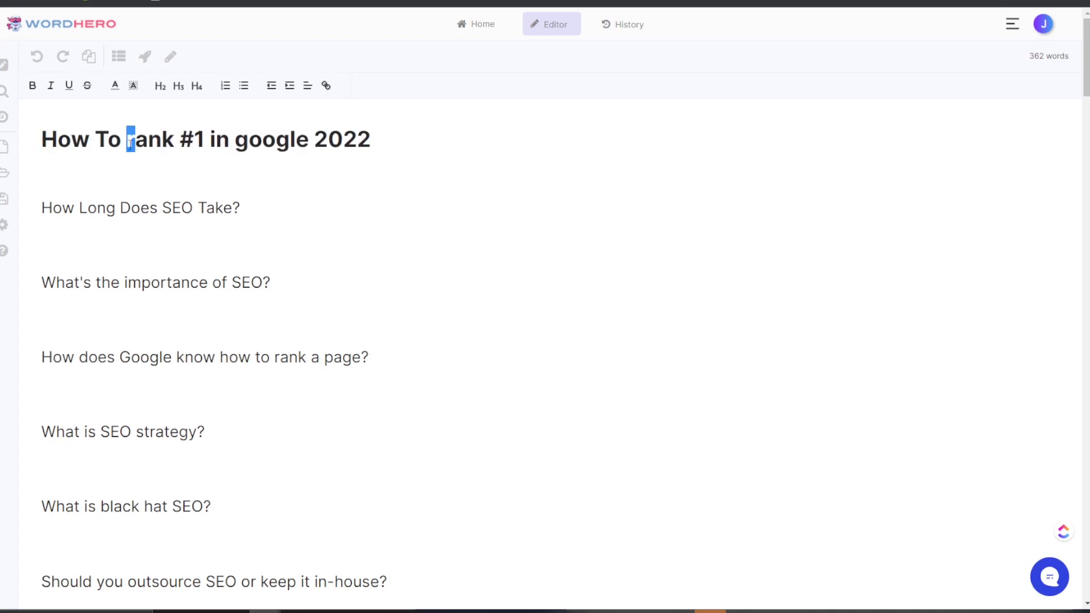
type("R")
left_click_drag(241, 140, 253, 142)
type("G")
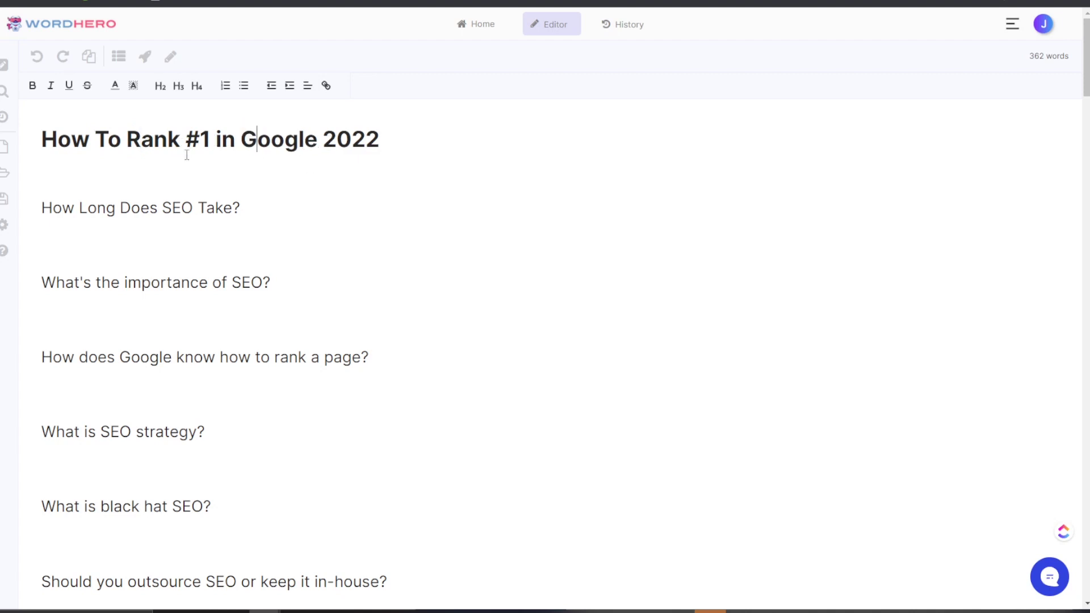
Step: Select the heading "How Long Does SEO Take?" and look at the editor's Writing Tools, Keyword Assistant and History
left_click(167, 206)
scroll(192, 418, "down", 2)
scroll(221, 389, "up", 2)
left_click_drag(265, 203, 40, 206)
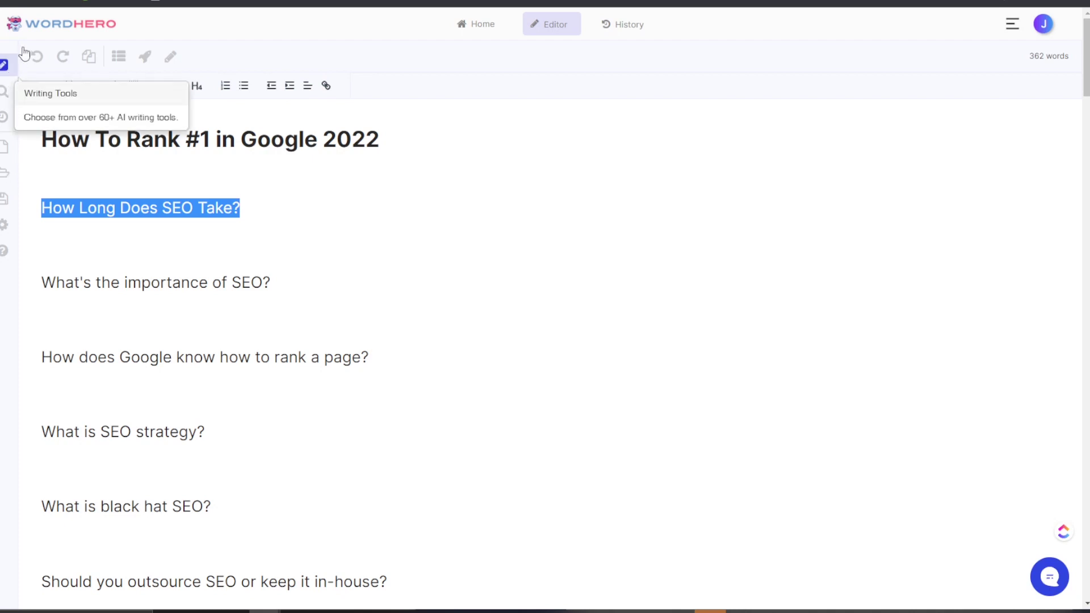
left_click(62, 111)
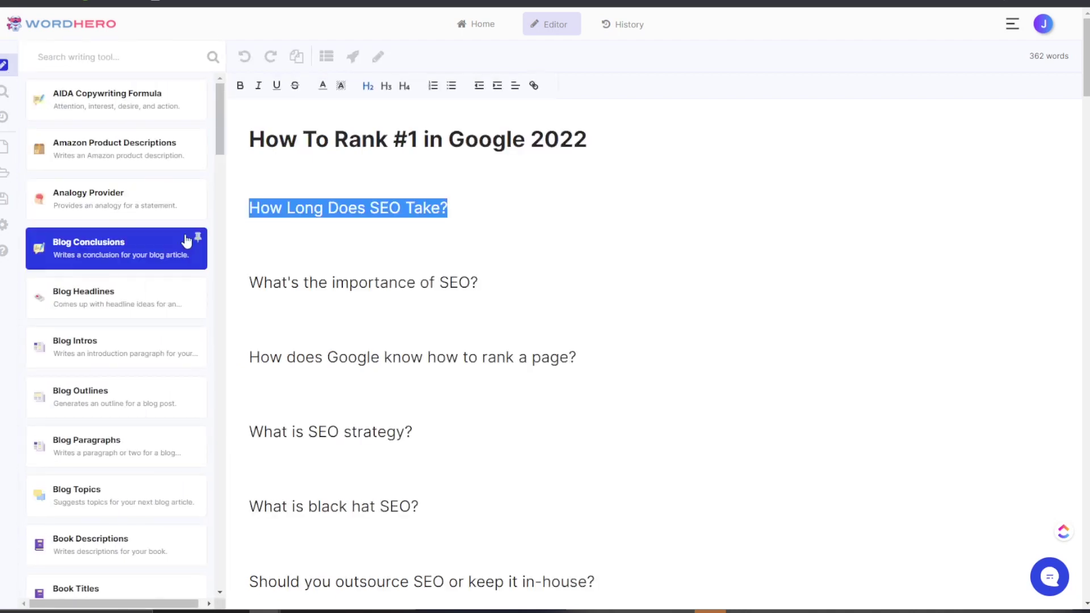
left_click(16, 94)
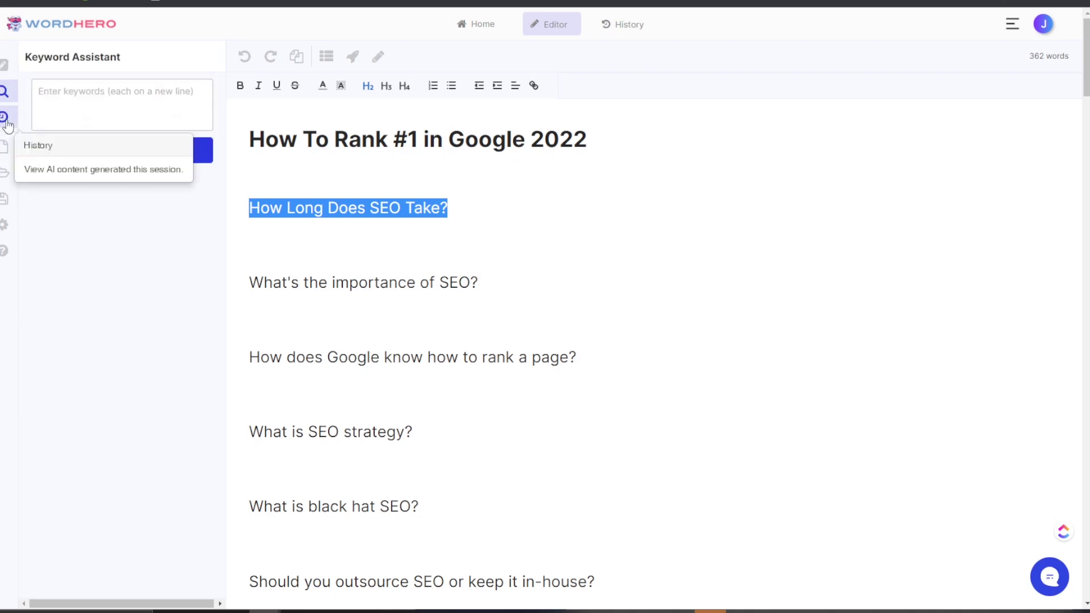
left_click(5, 118)
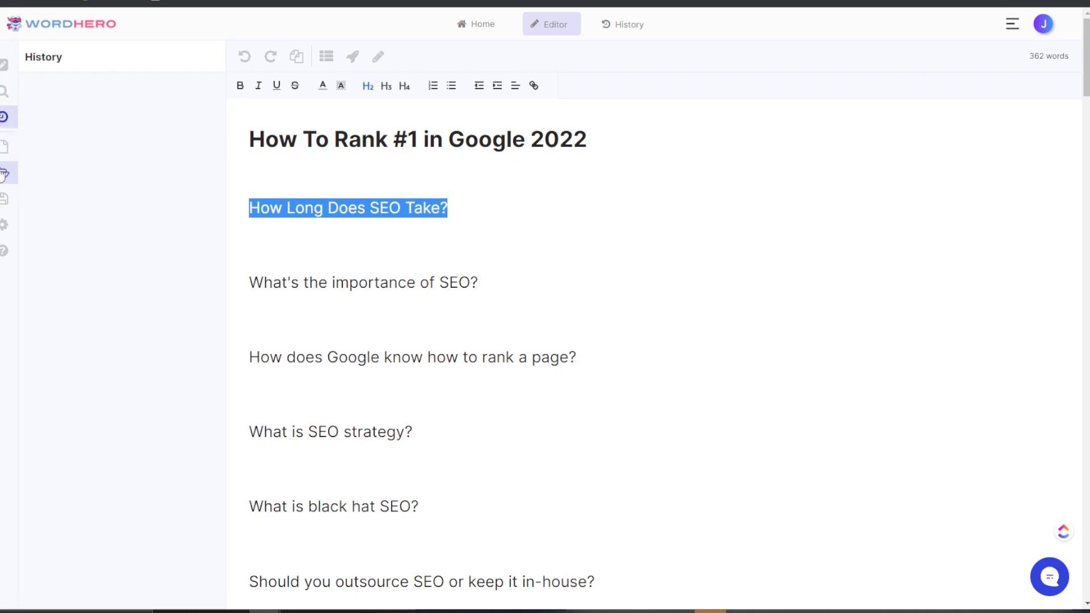
Step: Start a new blank document and reopen the saved document "How To Rank #1 in Google 2022"
left_click(2, 149)
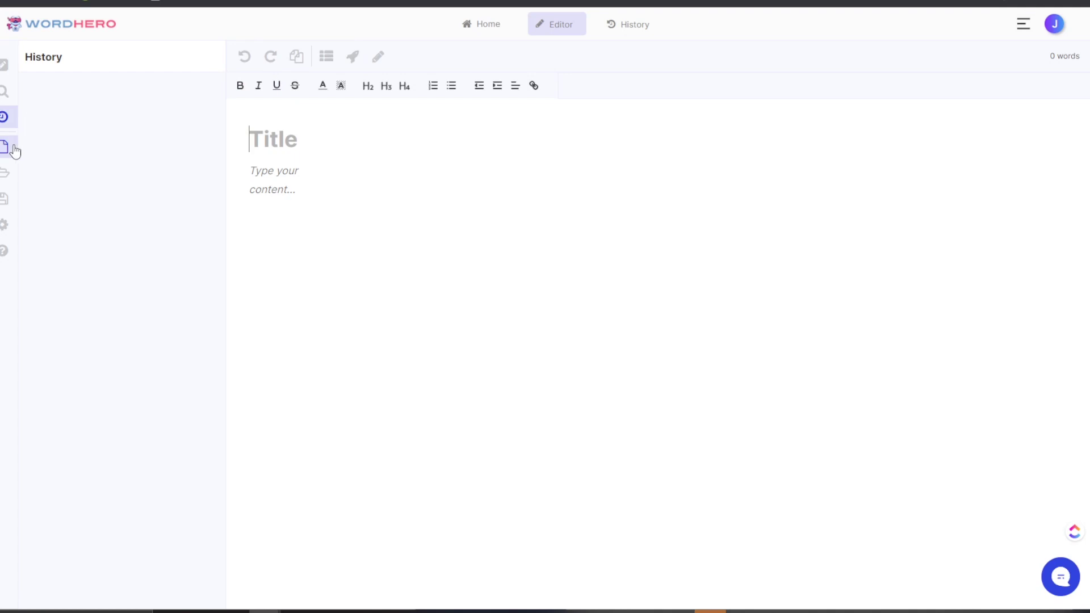
left_click(12, 176)
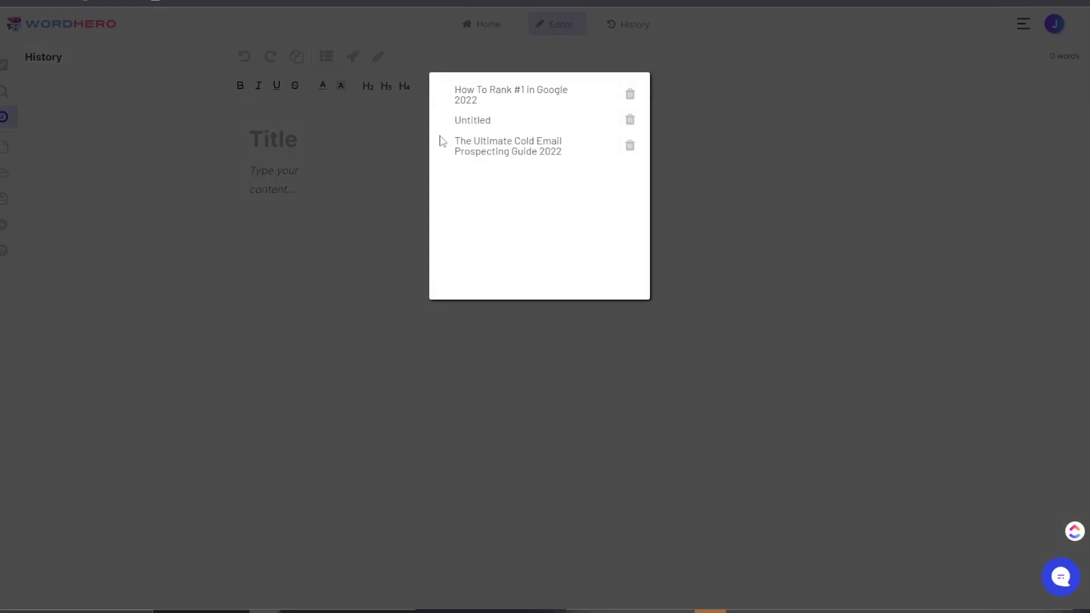
left_click(469, 102)
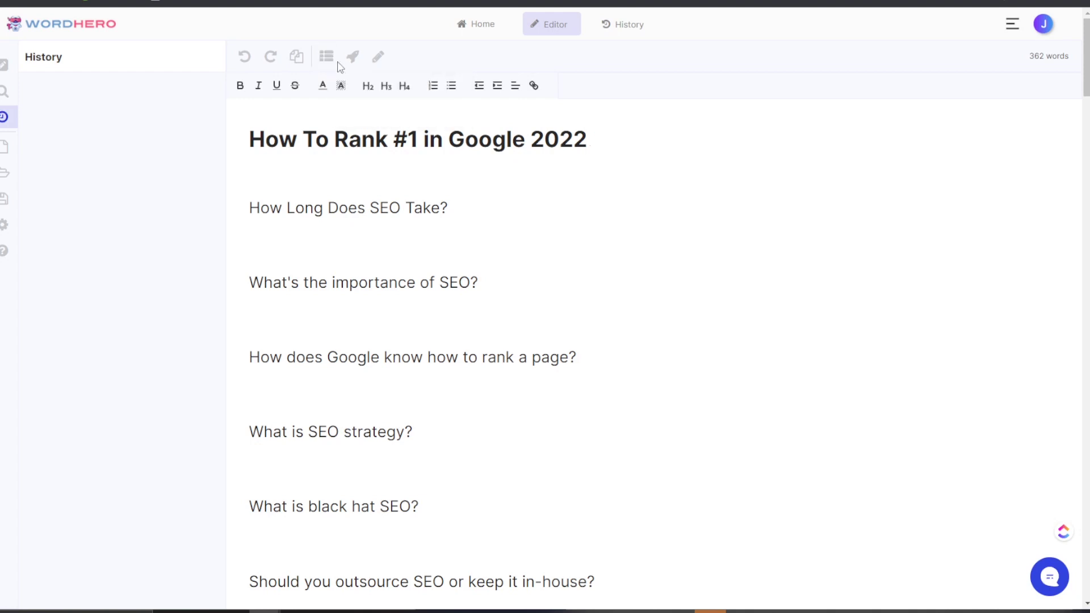
Step: Generate AI blog paragraphs for the section heading "How Long Does SEO Take?"
left_click_drag(279, 139, 566, 163)
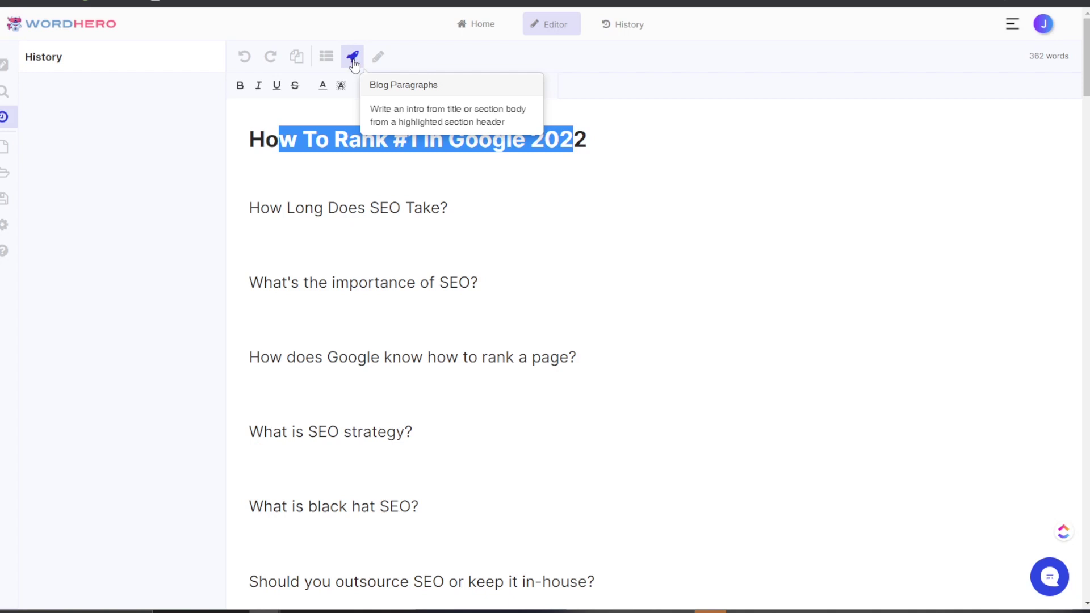
left_click(475, 183)
left_click_drag(475, 182, 294, 208)
left_click(255, 221)
triple_click(245, 216)
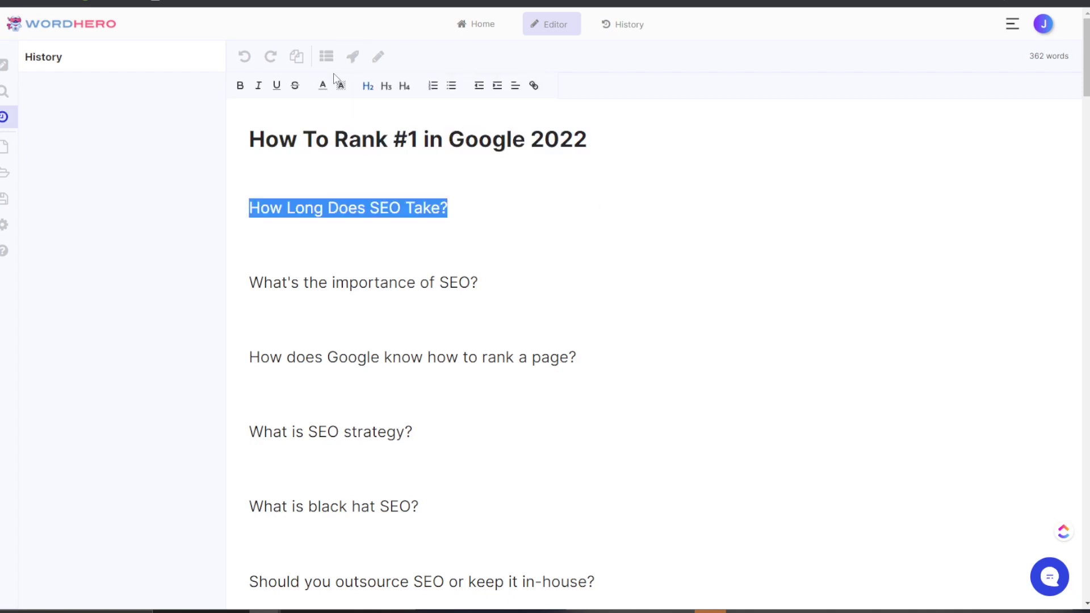
left_click(352, 55)
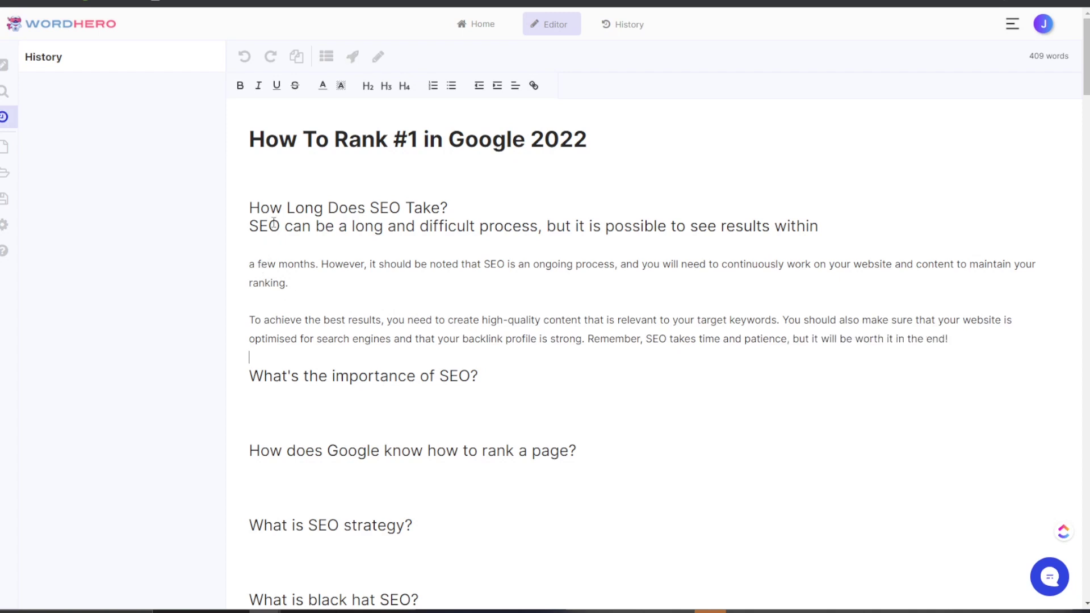
Step: Join the split first paragraph under "How Long Does SEO Take?" and format it as H4
left_click_drag(323, 227, 420, 227)
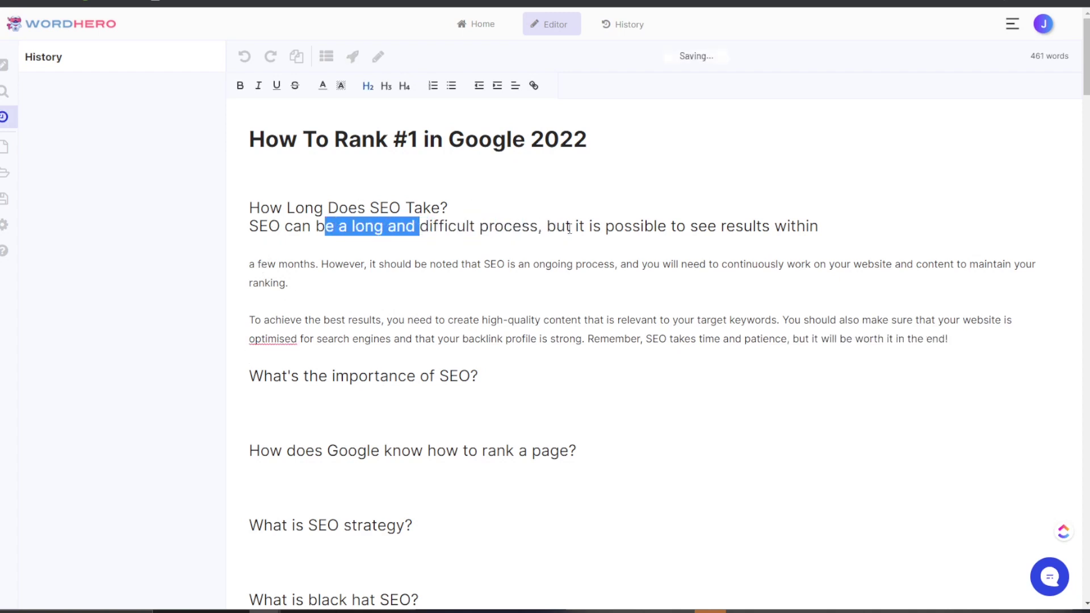
left_click(662, 213)
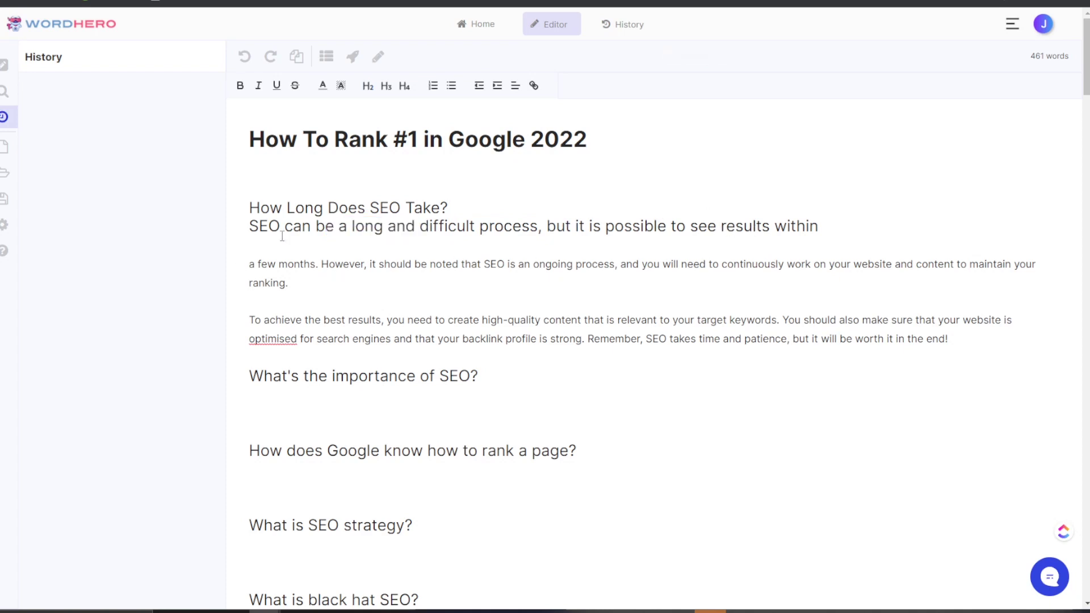
left_click(242, 265)
key("BackSpace")
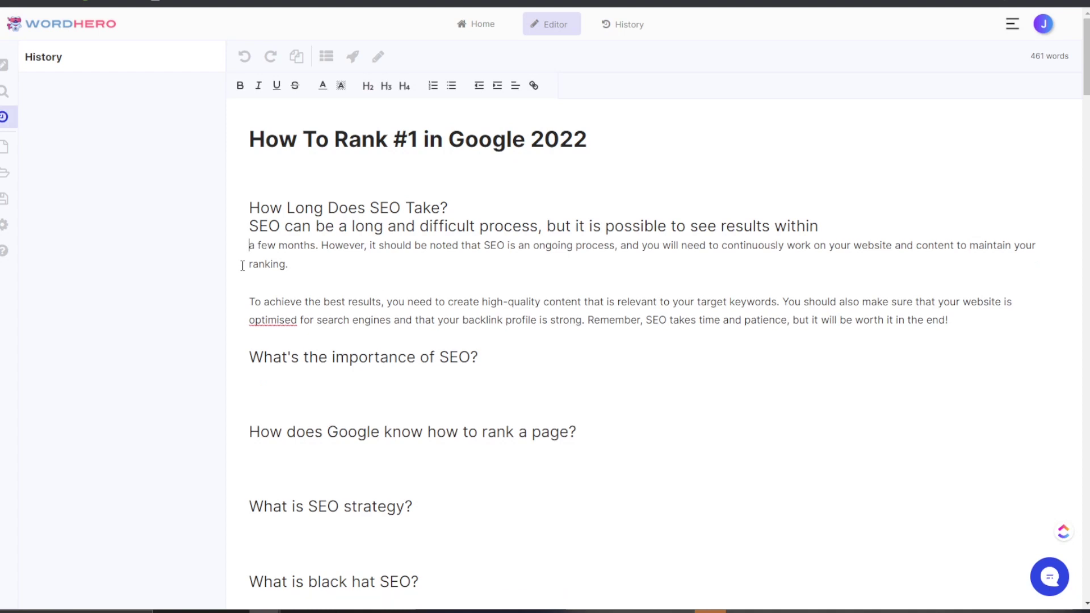
key("BackSpace")
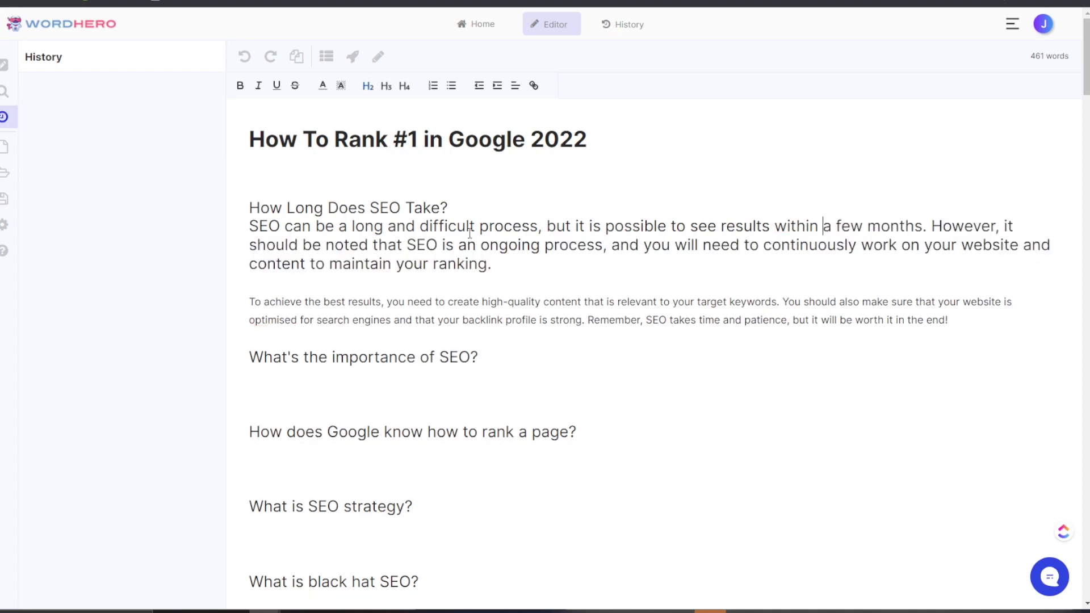
left_click_drag(247, 227, 472, 287)
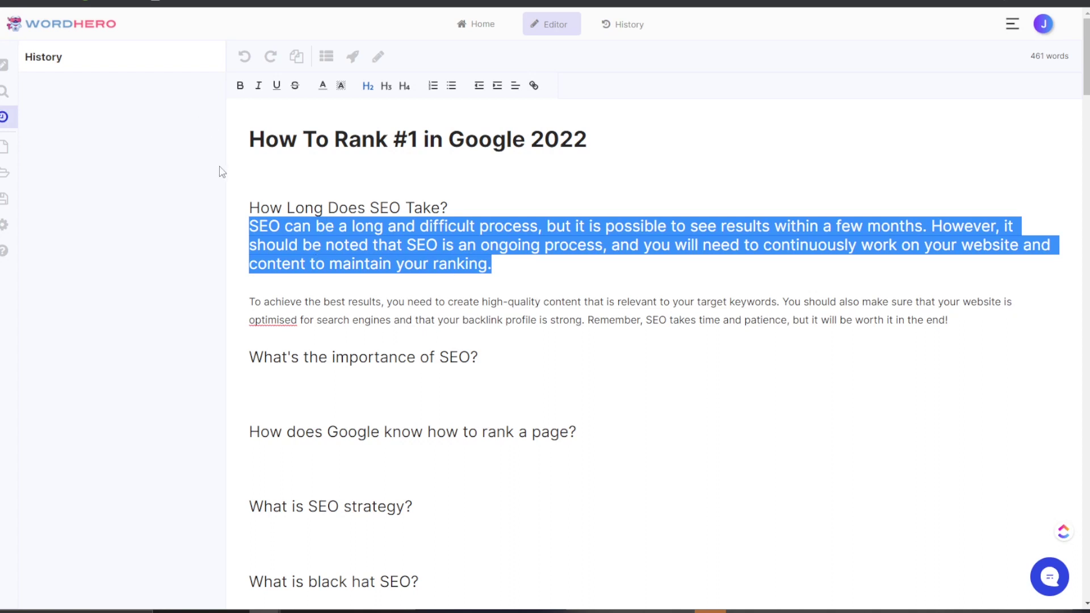
left_click(405, 85)
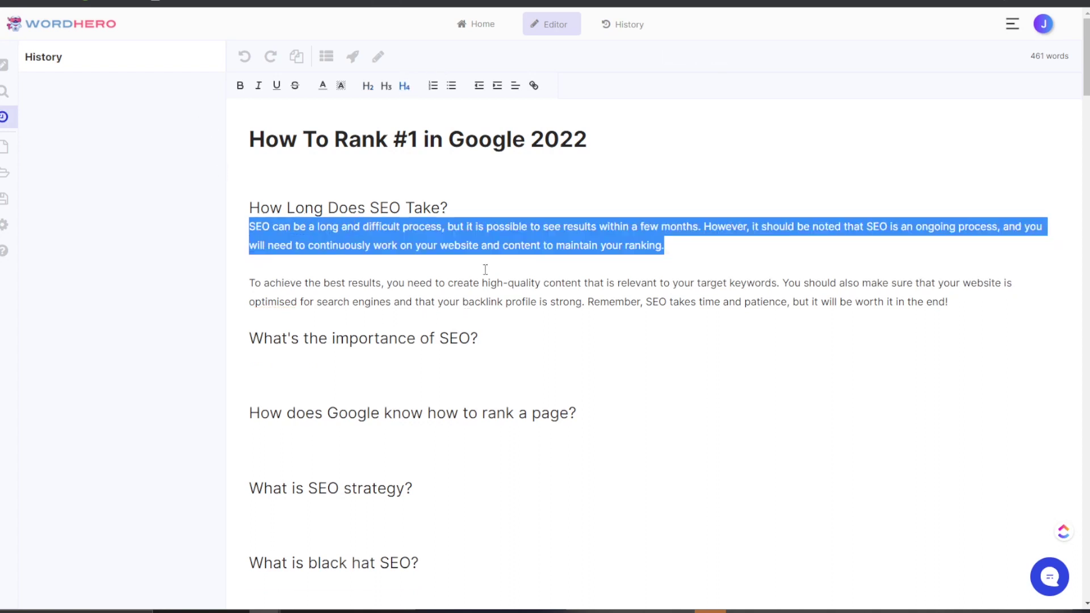
left_click(480, 245)
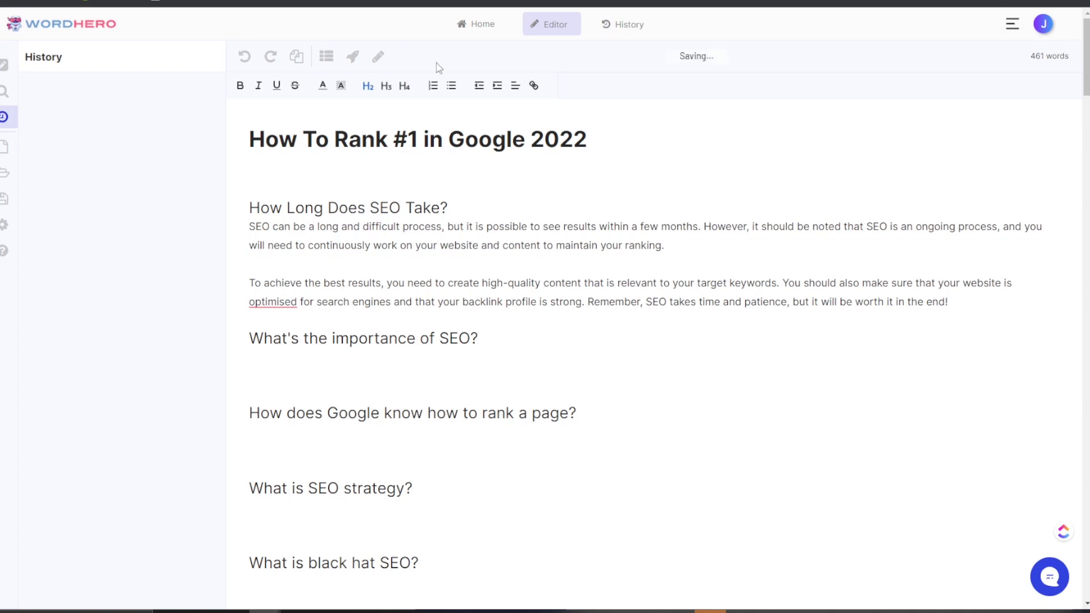
Step: Add a test line "DDD" above "How Long Does SEO Take?", compare it with the paragraph's formatting and delete it
left_click(453, 185)
type("DDD")
key("shift+Left")
key("shift+Left")
left_click(435, 210)
left_click_drag(261, 228, 364, 259)
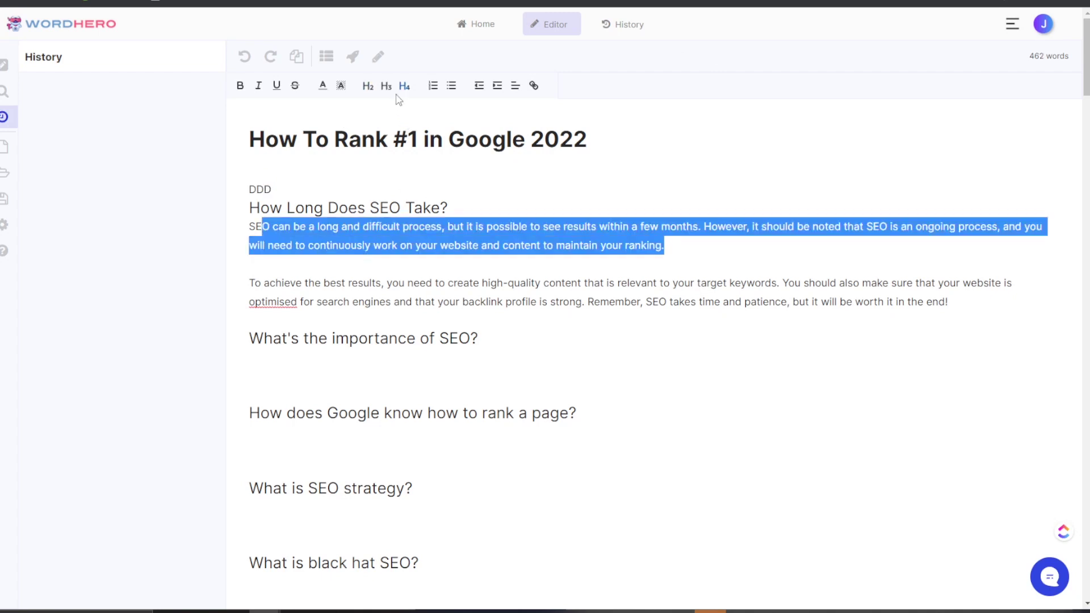
left_click(370, 233)
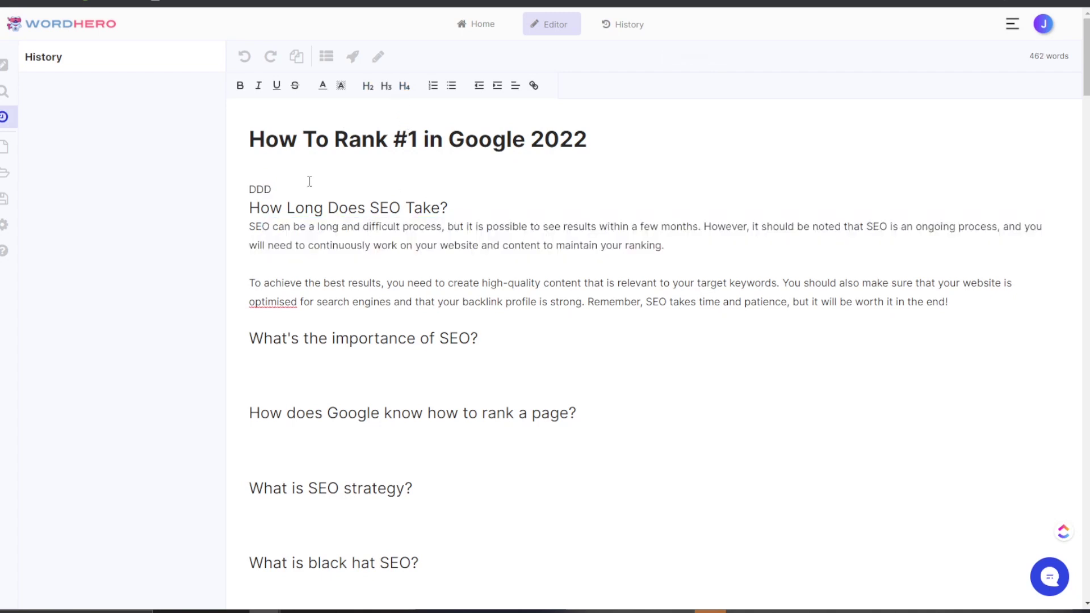
left_click_drag(301, 189, 242, 189)
key("BackSpace")
Step: Generate AI blog paragraphs for the section heading "What's the importance of SEO?"
left_click_drag(256, 227, 816, 311)
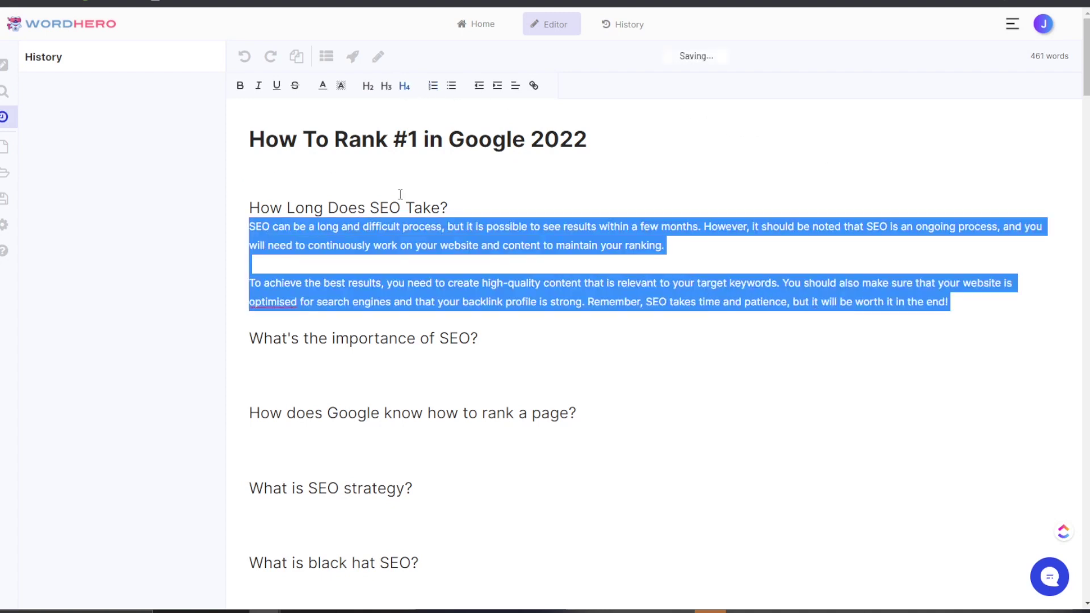
left_click(396, 292)
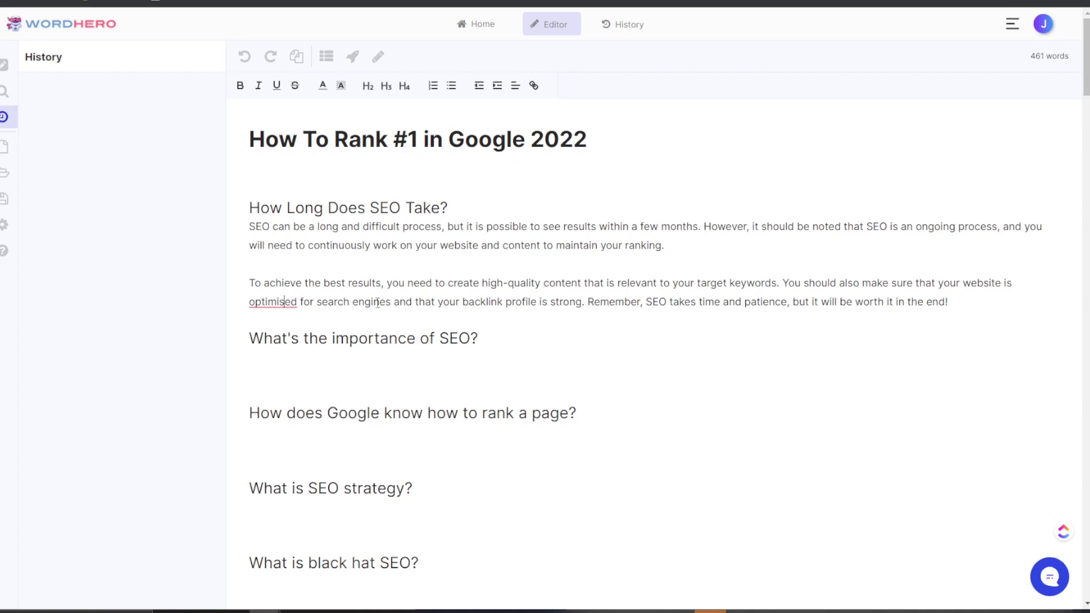
triple_click(246, 345)
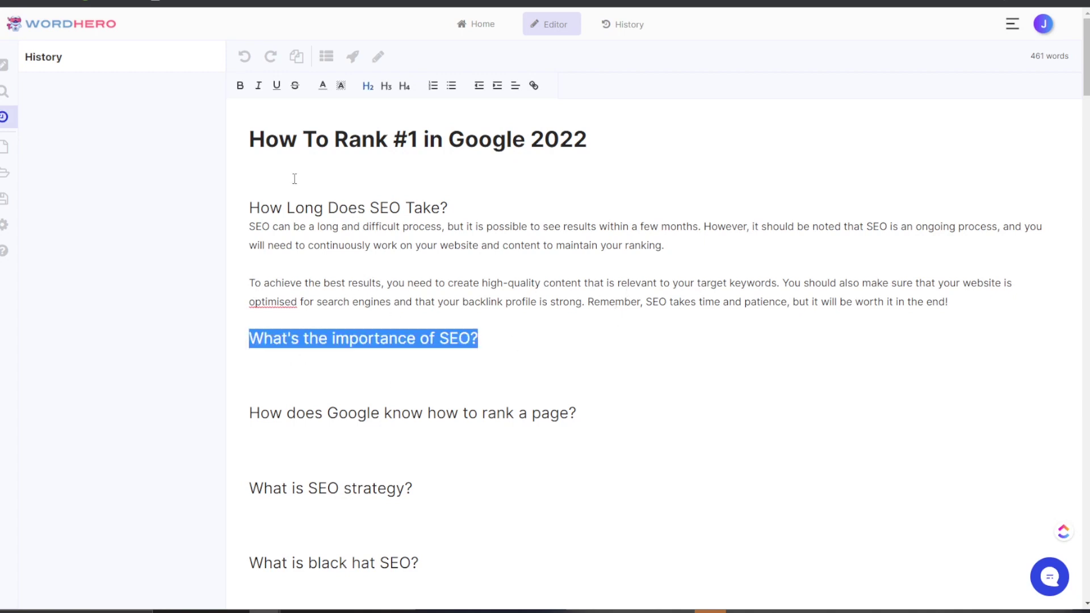
left_click(352, 57)
scroll(474, 324, "down", 3)
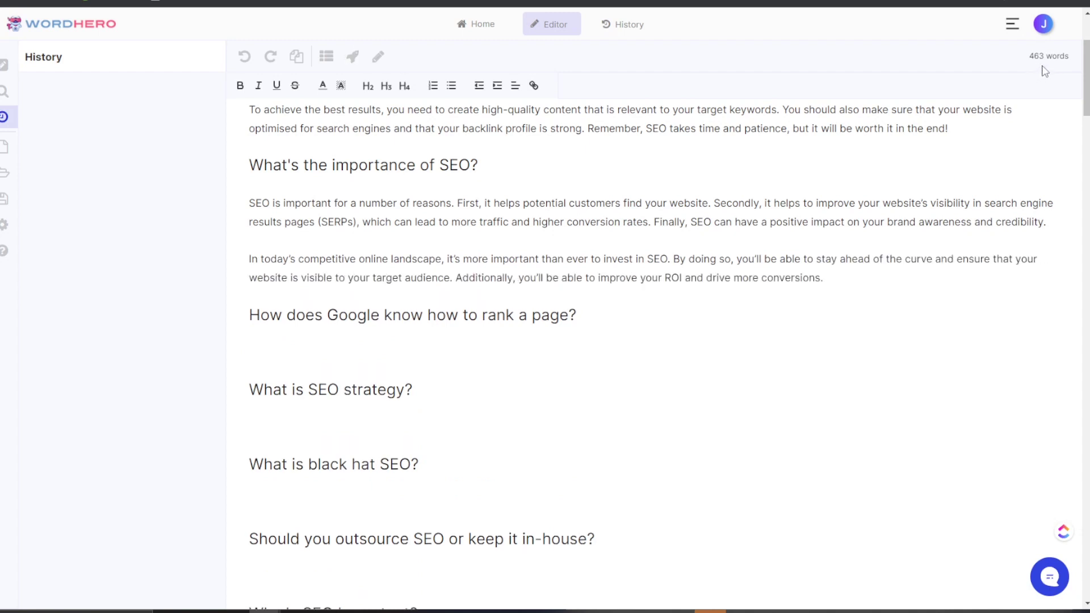
Step: Generate AI blog paragraphs for the section heading "How does Google know how to rank a page?"
scroll(985, 146, "up", 2)
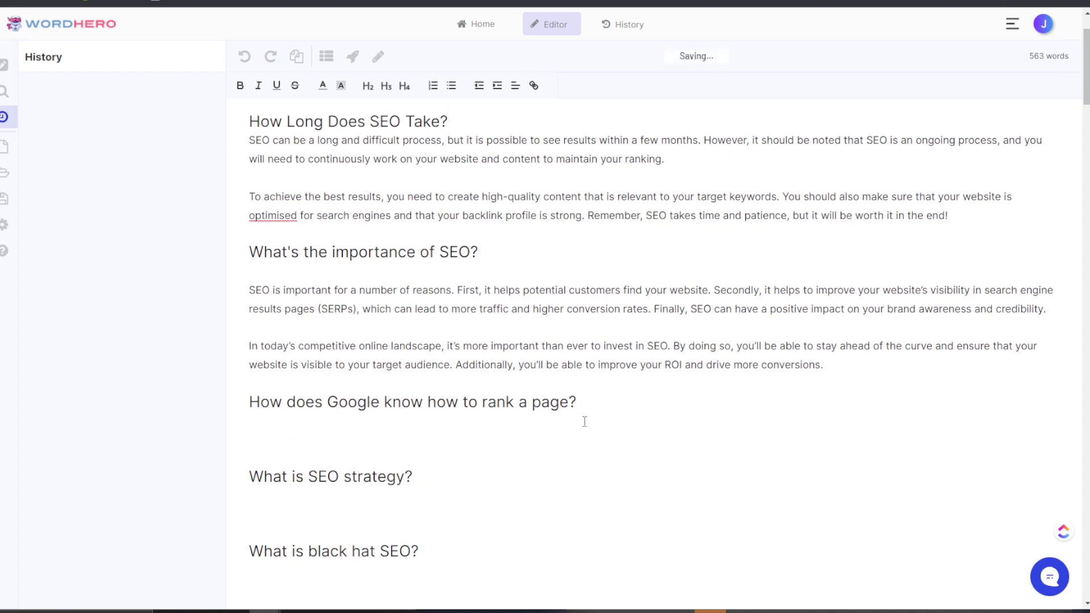
left_click_drag(570, 404, 247, 407)
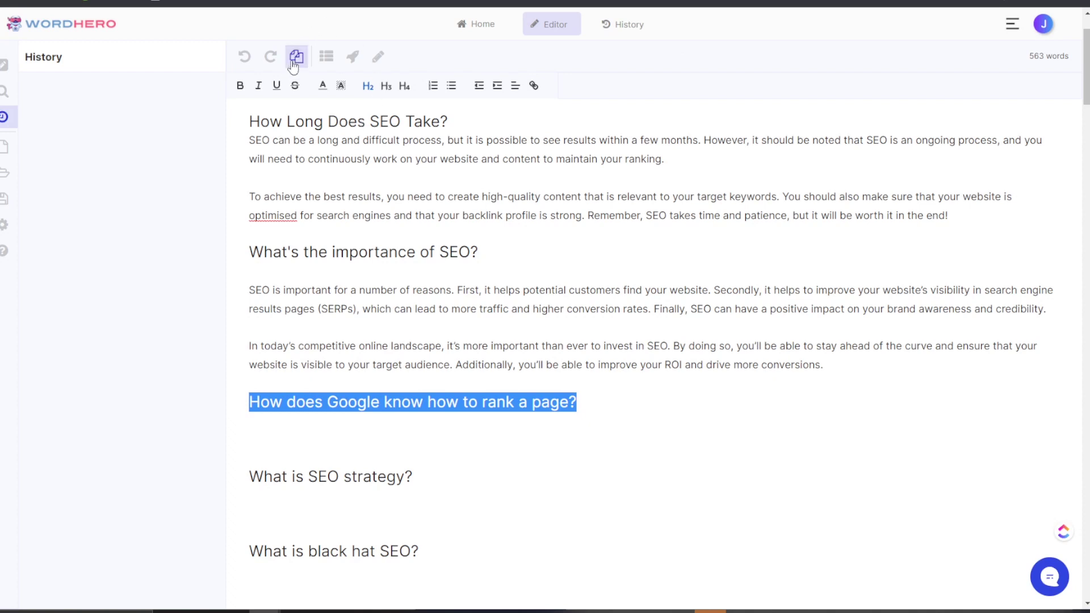
left_click(353, 57)
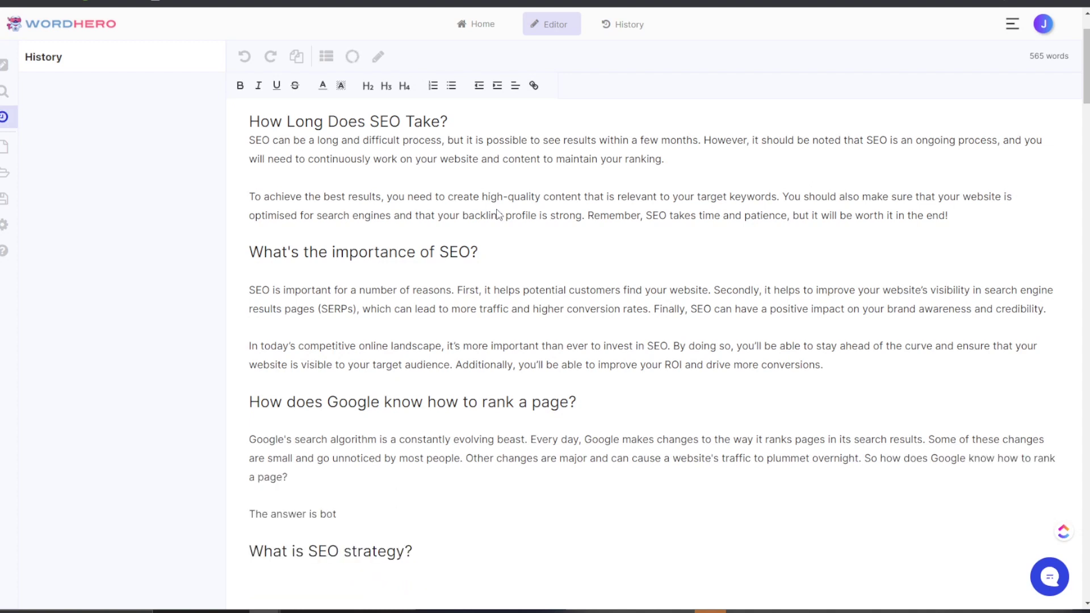
scroll(662, 318, "down", 2)
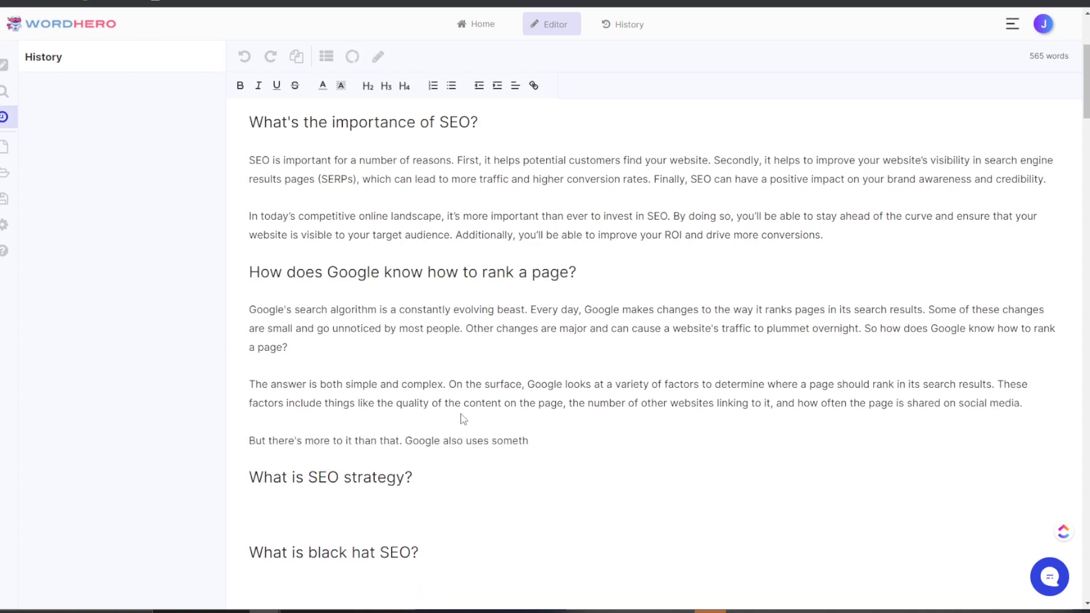
scroll(492, 490, "down", 2)
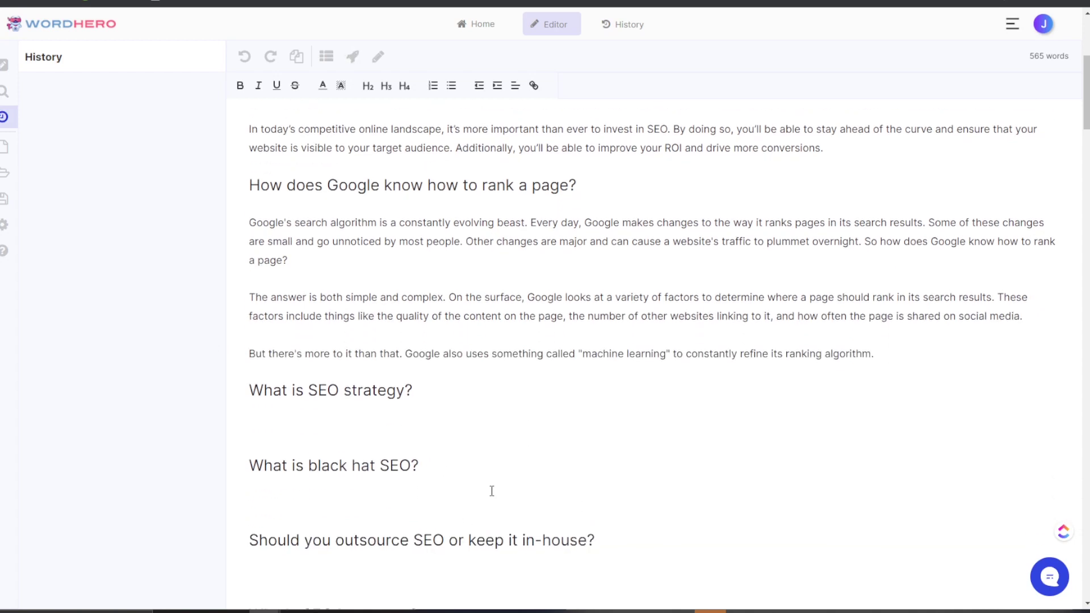
Step: Generate AI blog paragraphs for the section heading "What is SEO strategy?"
scroll(491, 490, "up", 1)
left_click_drag(412, 435, 219, 419)
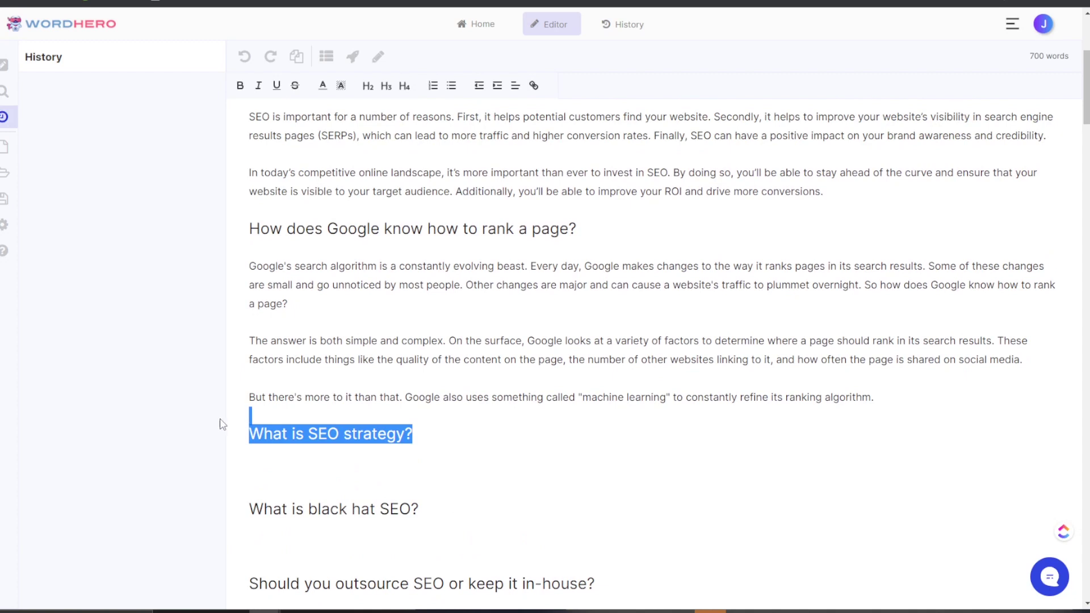
left_click(360, 62)
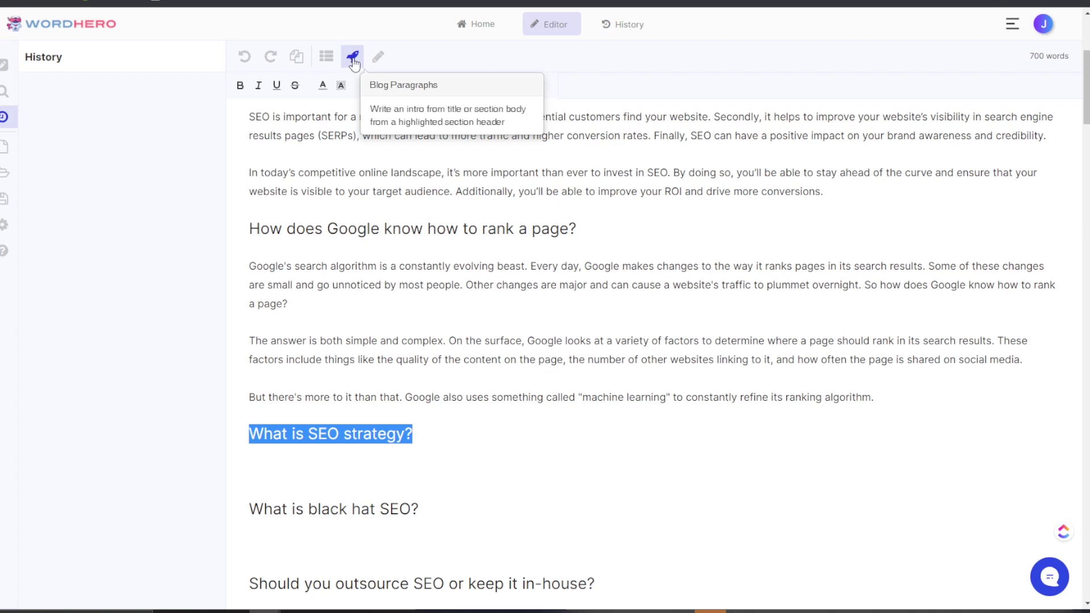
left_click(431, 108)
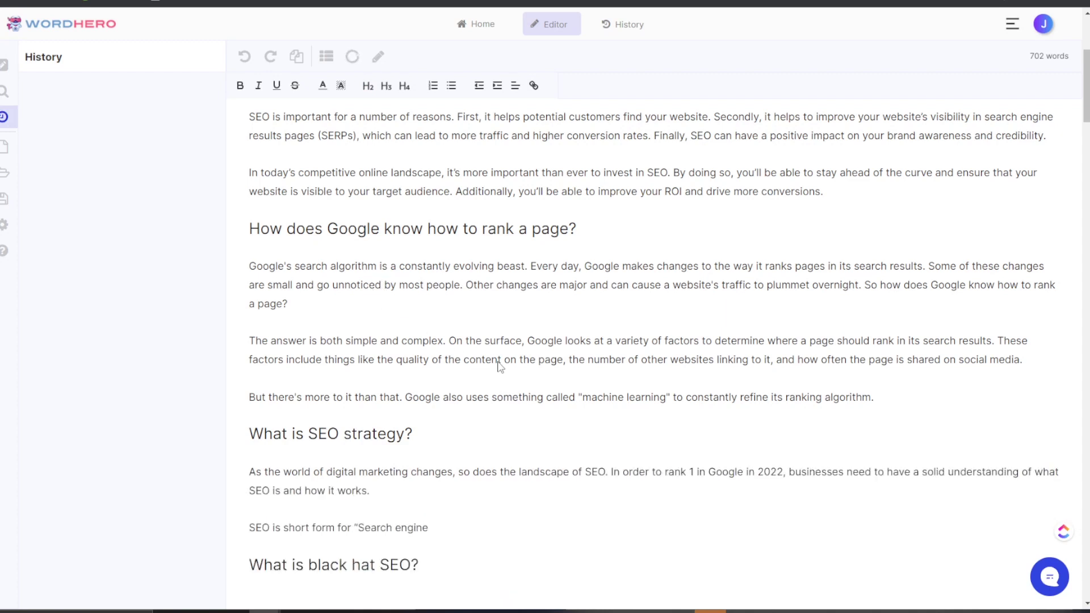
scroll(545, 360, "down", 3)
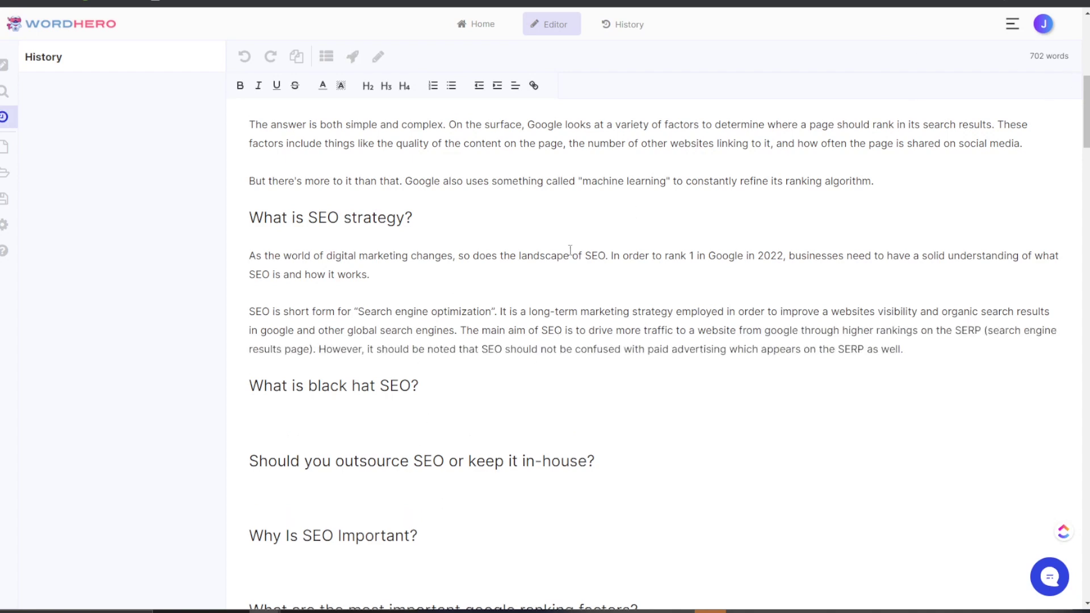
Step: Generate AI blog paragraphs for the section heading "What is black hat SEO?"
mouse_move(420, 385)
left_mouse_down()
mouse_move(241, 380)
mouse_move(431, 386)
left_mouse_up()
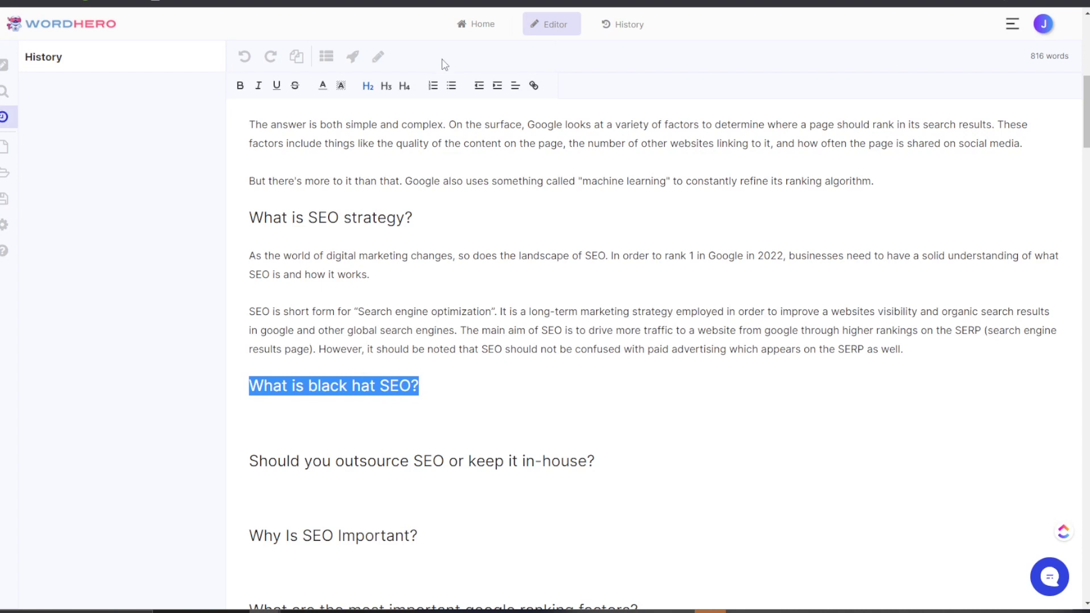
left_click(353, 56)
scroll(486, 418, "down", 1)
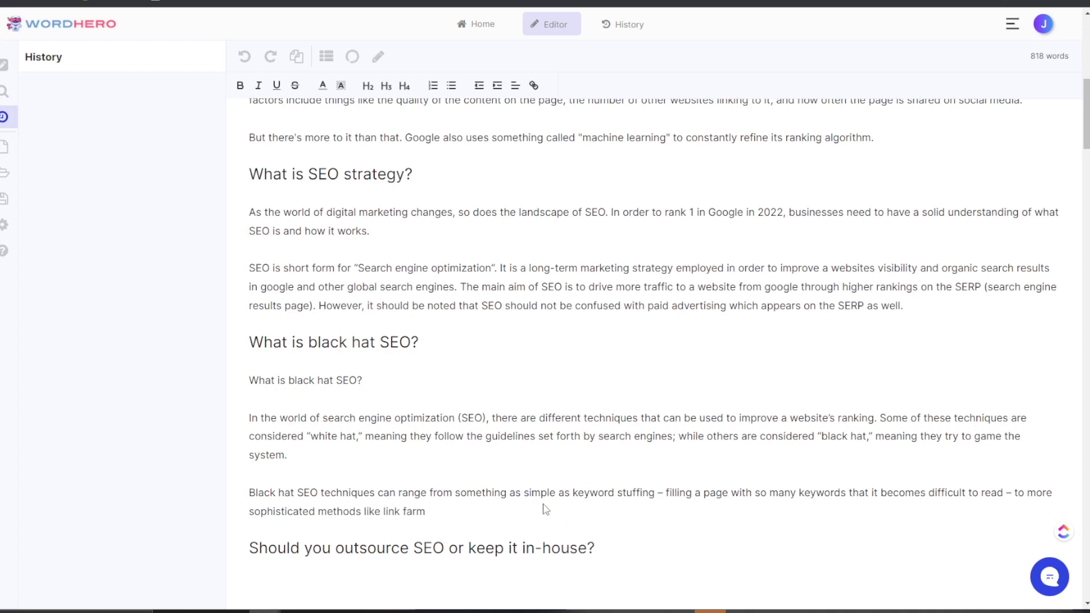
scroll(821, 517, "down", 3)
scroll(820, 511, "down", 2)
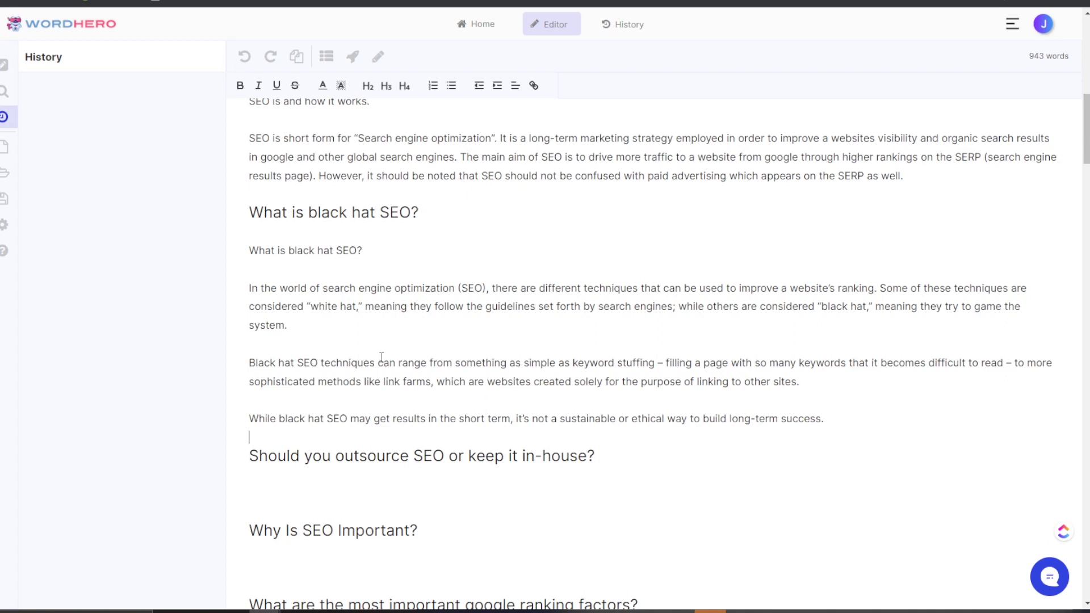
Step: Generate AI blog paragraphs for the section heading "Why Is SEO Important?"
left_click_drag(419, 531, 348, 474)
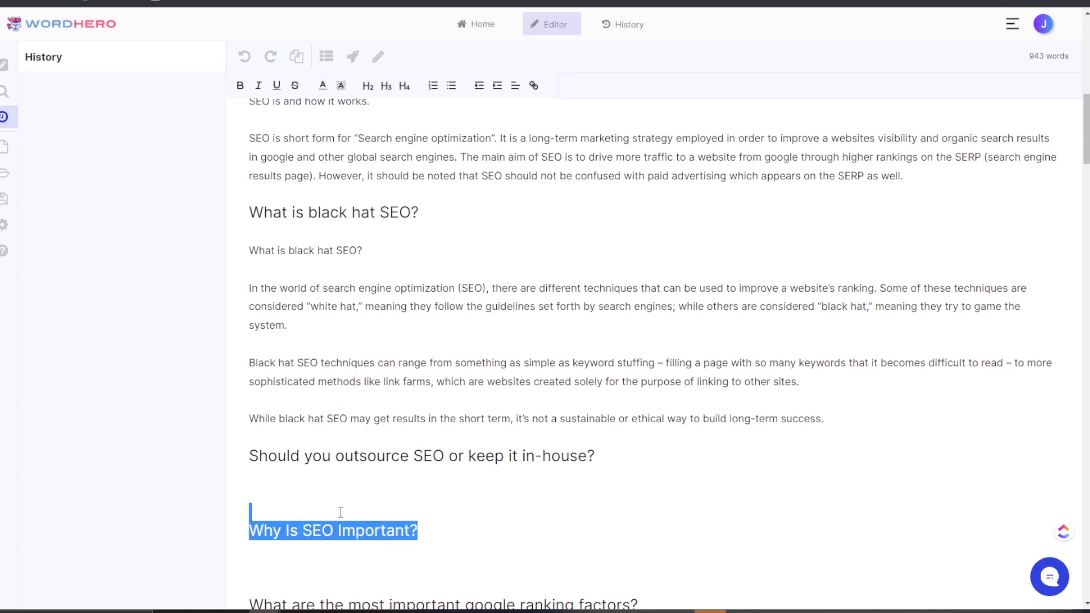
left_click_drag(448, 532, 236, 540)
left_click(352, 56)
scroll(423, 491, "down", 1)
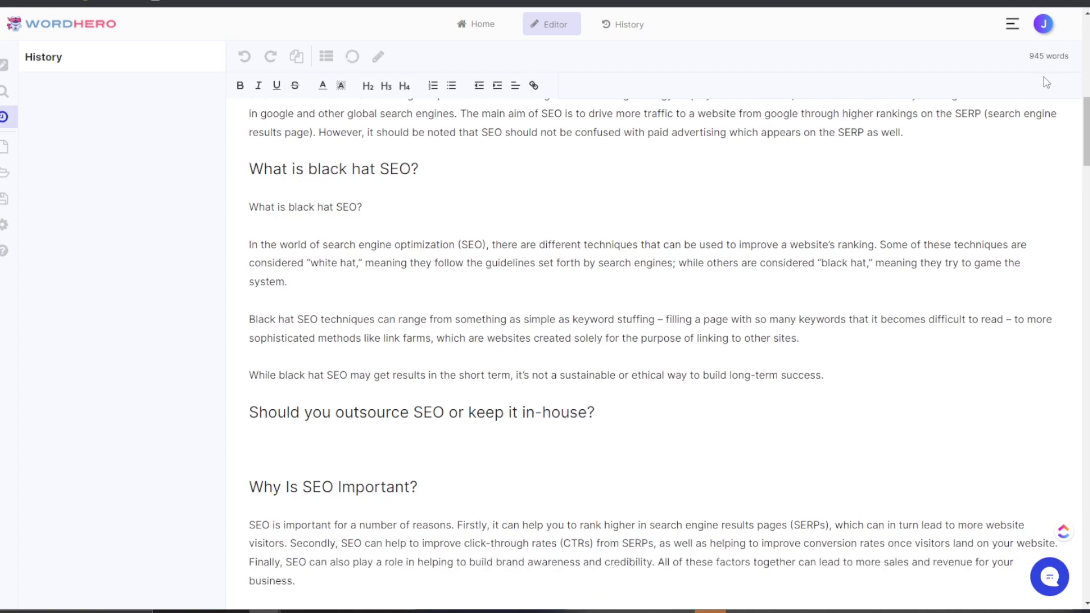
scroll(428, 406, "down", 2)
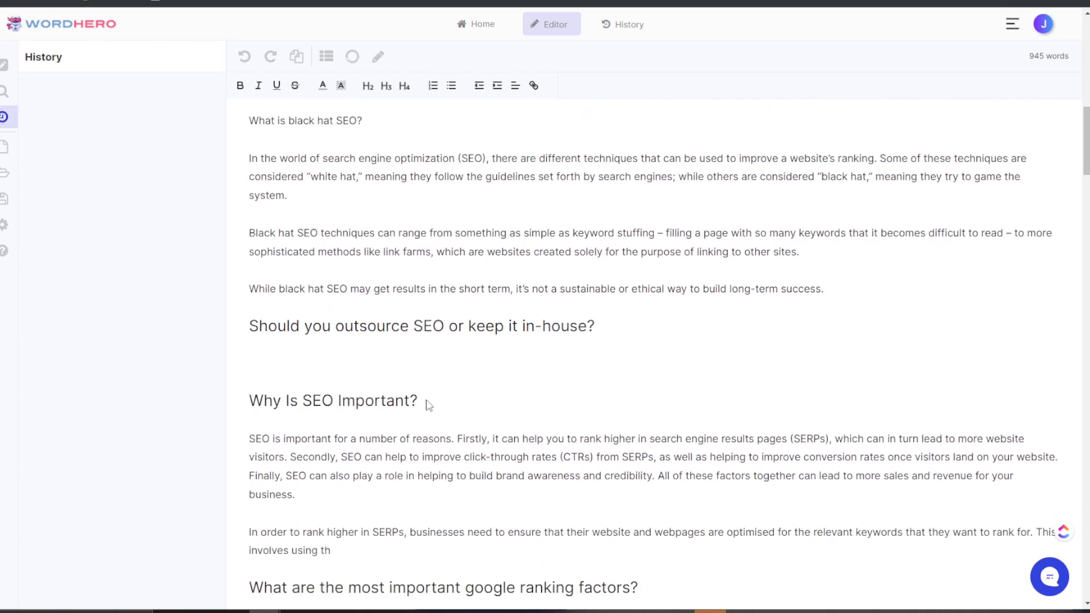
scroll(434, 400, "down", 1)
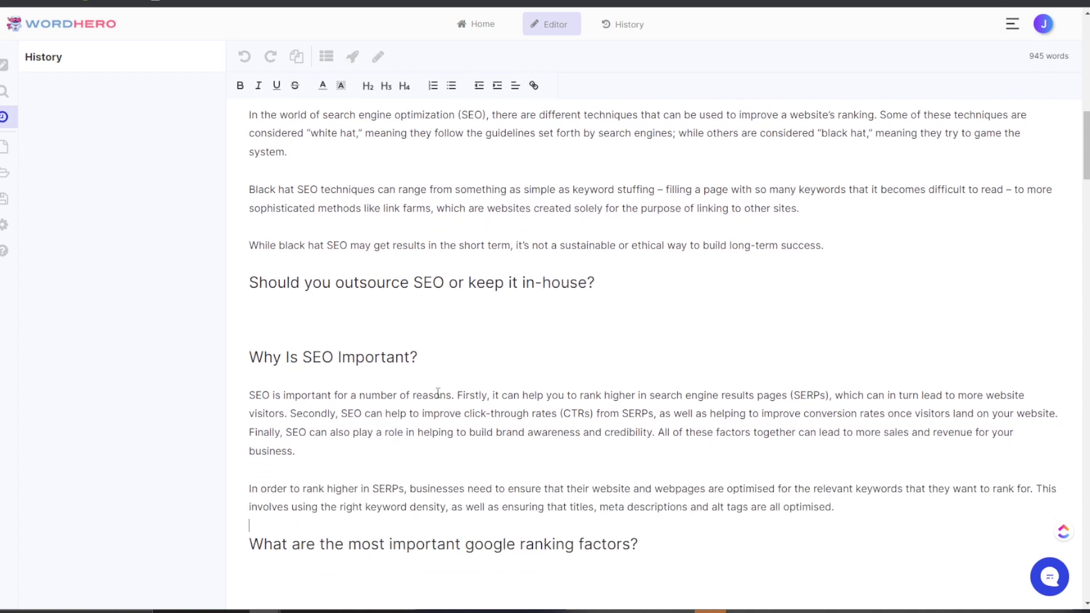
Step: Generate AI blog paragraphs for the section heading "What are the most important google ranking factors?"
scroll(397, 454, "down", 2)
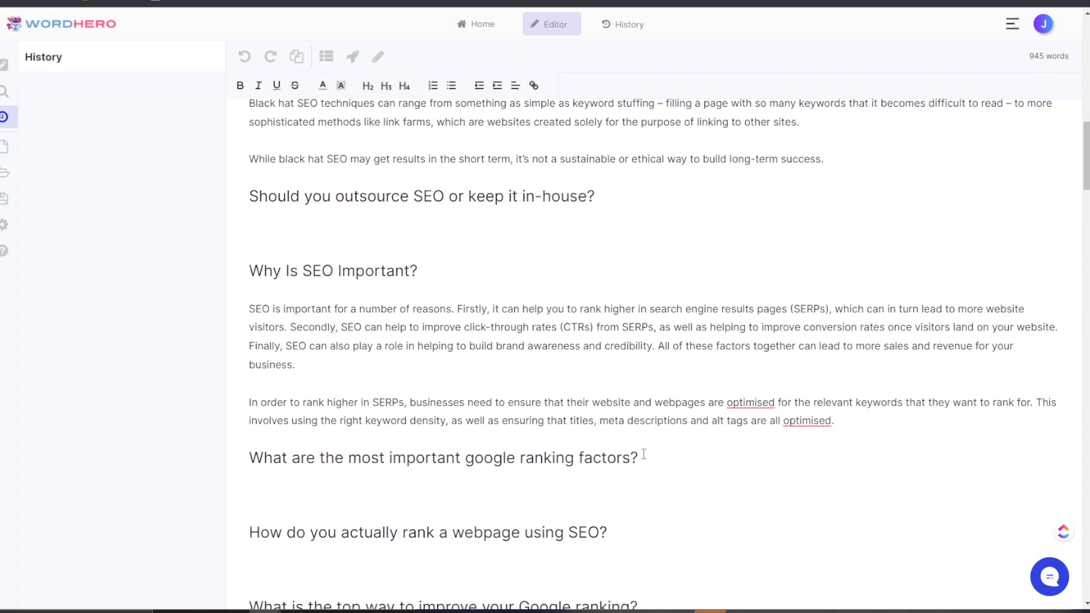
left_click_drag(669, 455, 238, 462)
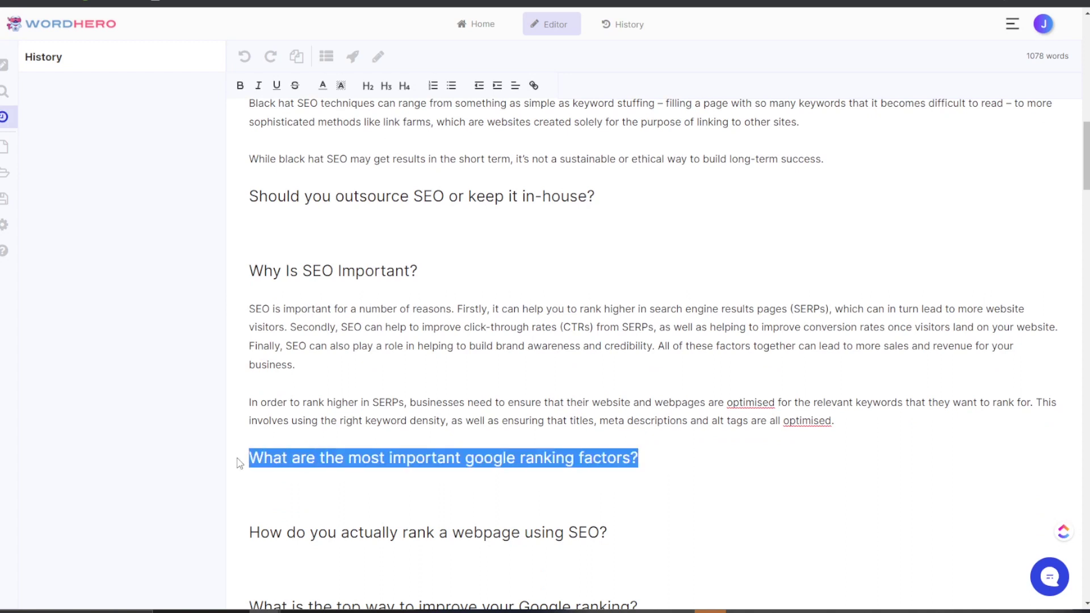
left_click(353, 57)
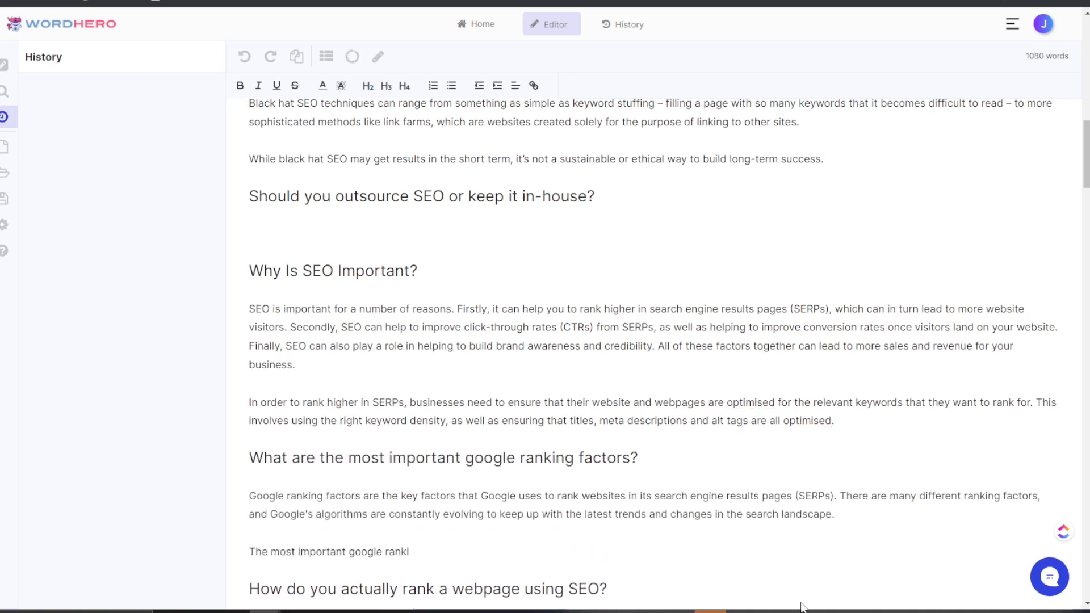
scroll(562, 579, "down", 3)
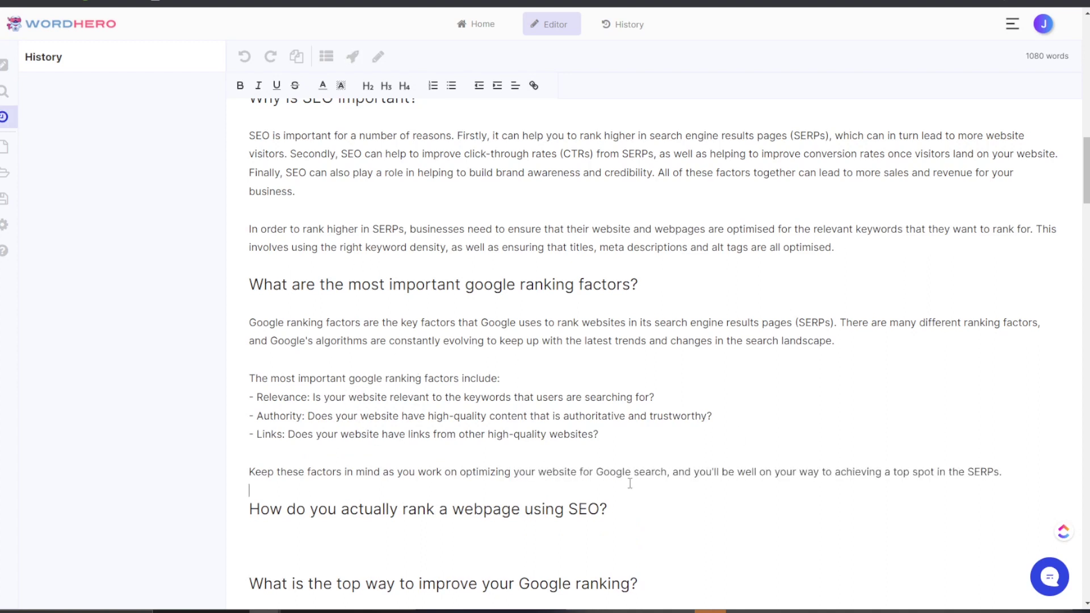
Step: Generate AI blog paragraphs for the section heading "How do you actually rank a webpage using SEO?"
scroll(516, 516, "down", 1)
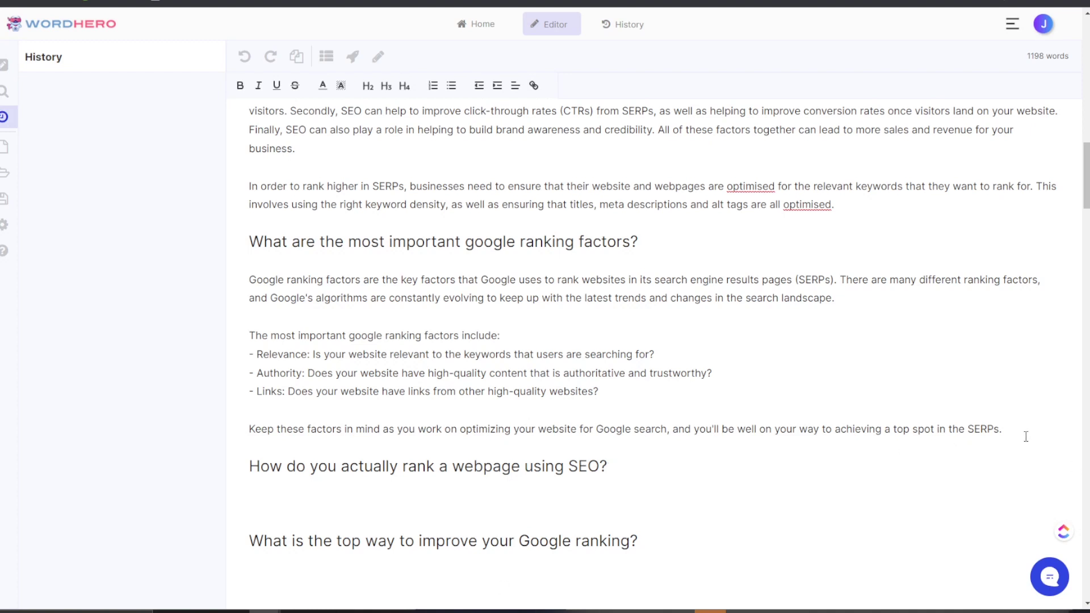
left_click_drag(619, 458, 251, 461)
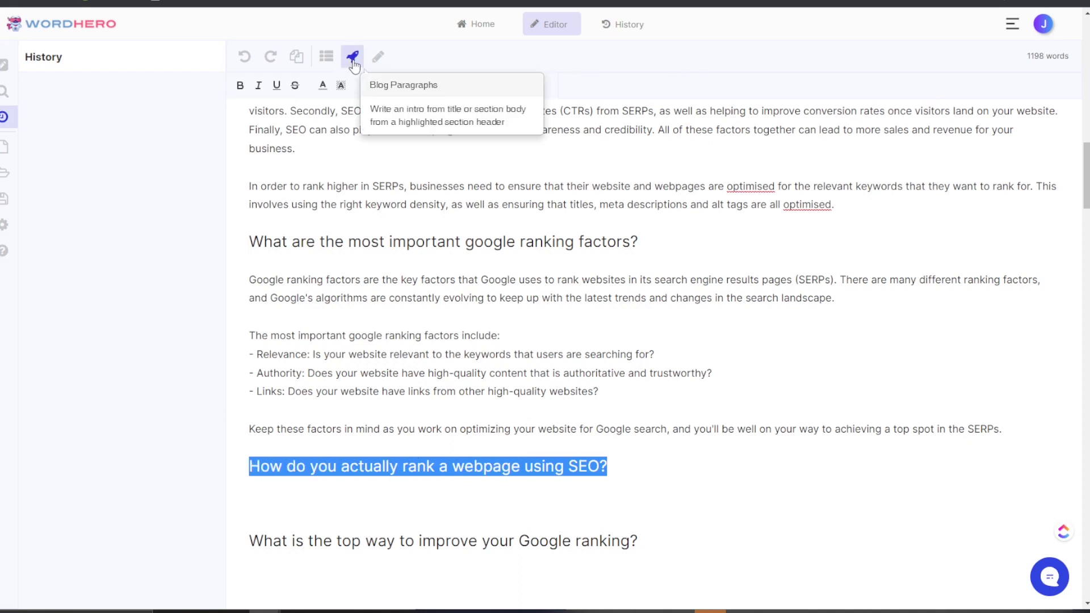
left_click(619, 470)
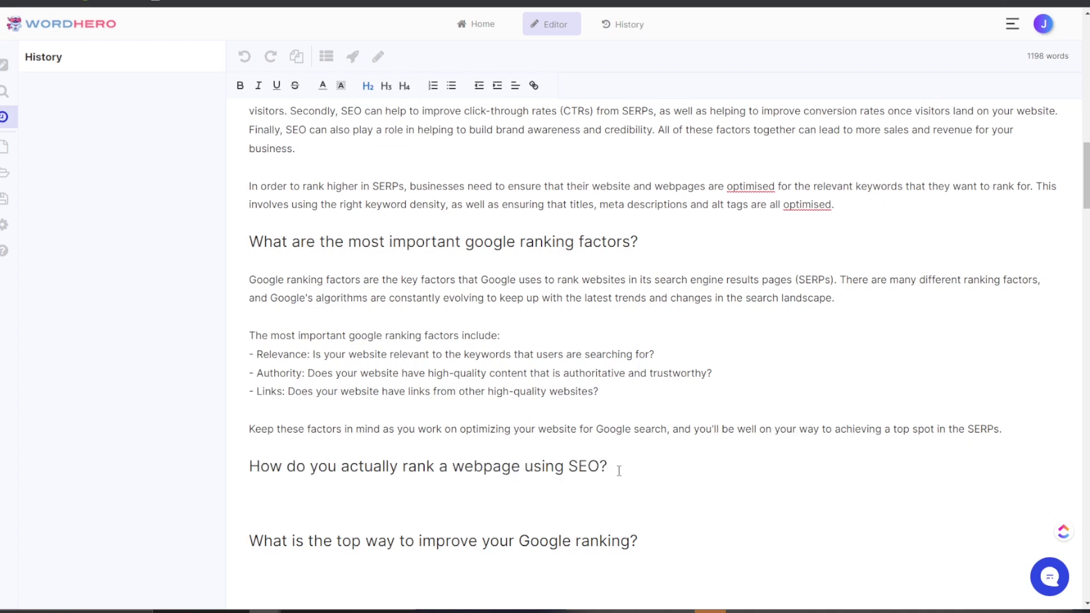
left_click_drag(609, 462, 250, 457)
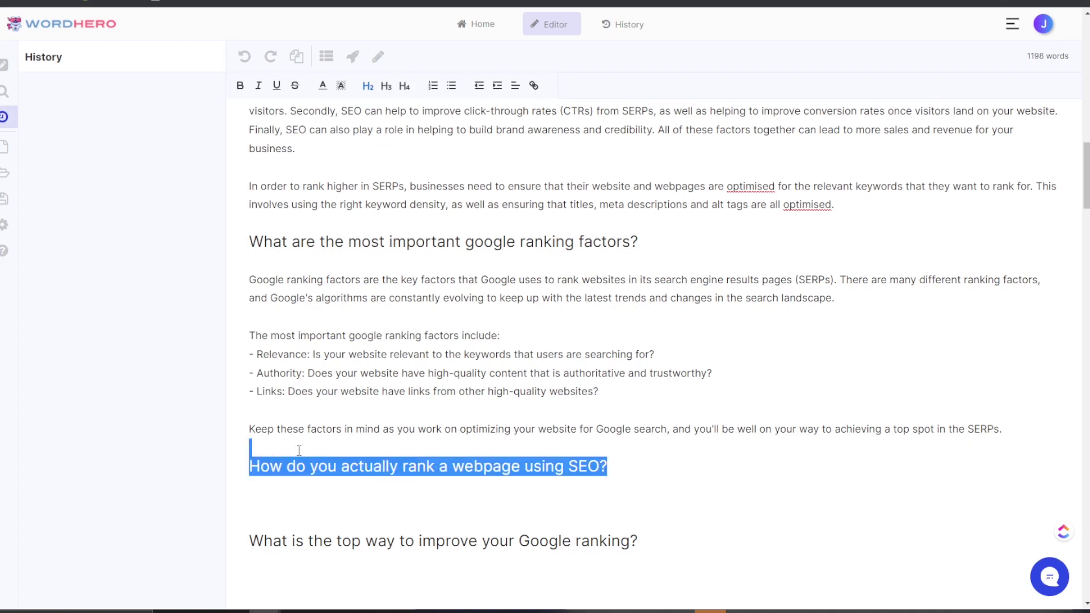
left_click(352, 56)
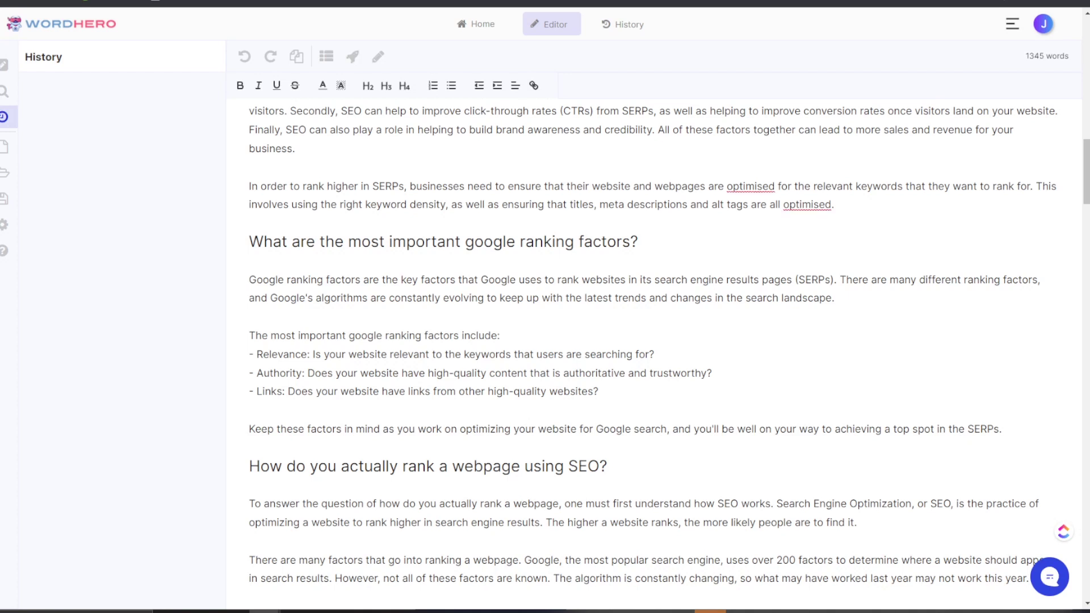
scroll(479, 484, "down", 4)
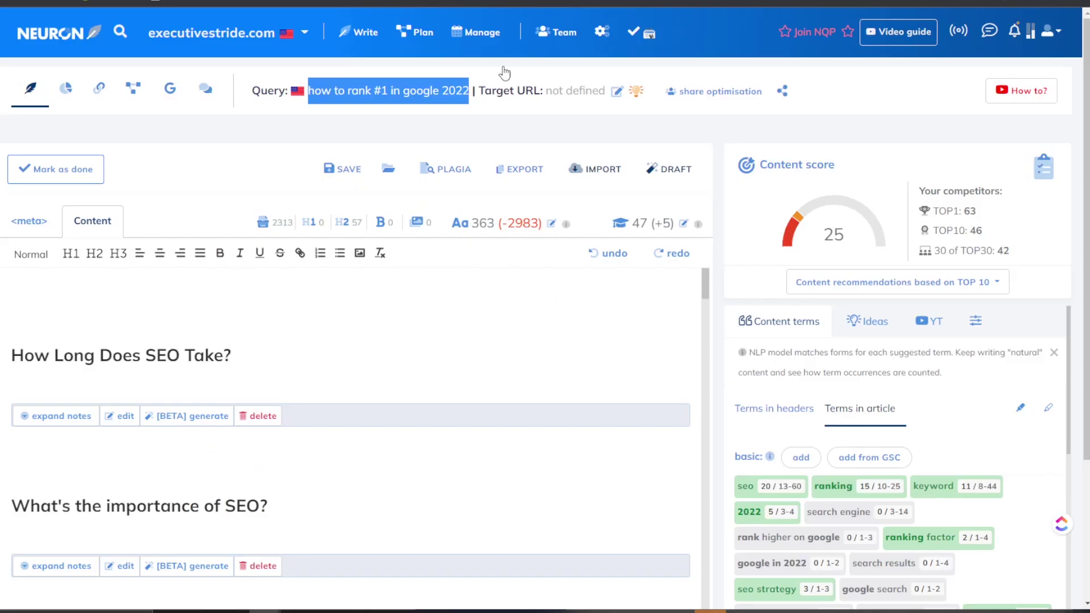
Step: In NeuronWriter, examine the AI paragraph generator's suggested terms and options for "How Long Does SEO Take?" and close it without generating
left_click(181, 420)
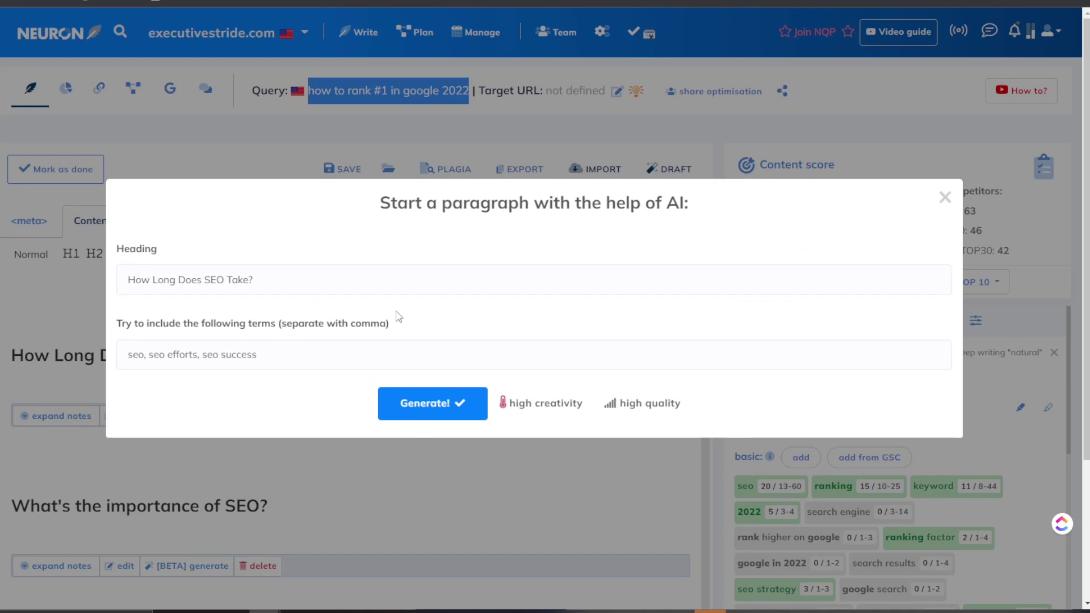
left_click(160, 353)
key("shift+End")
left_click(210, 343)
left_click_drag(205, 325, 282, 333)
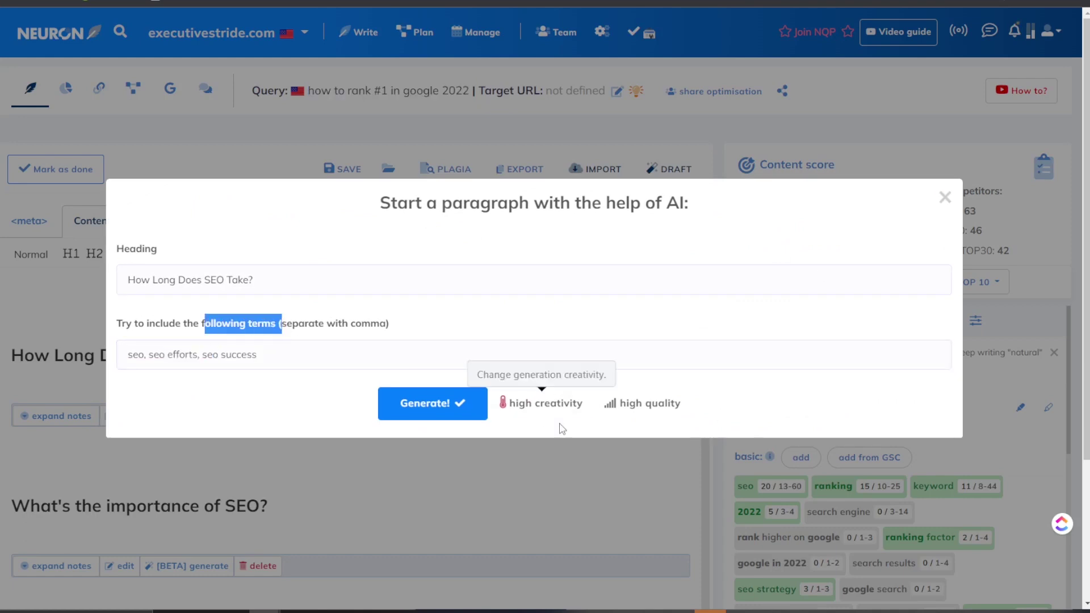
left_click(164, 328)
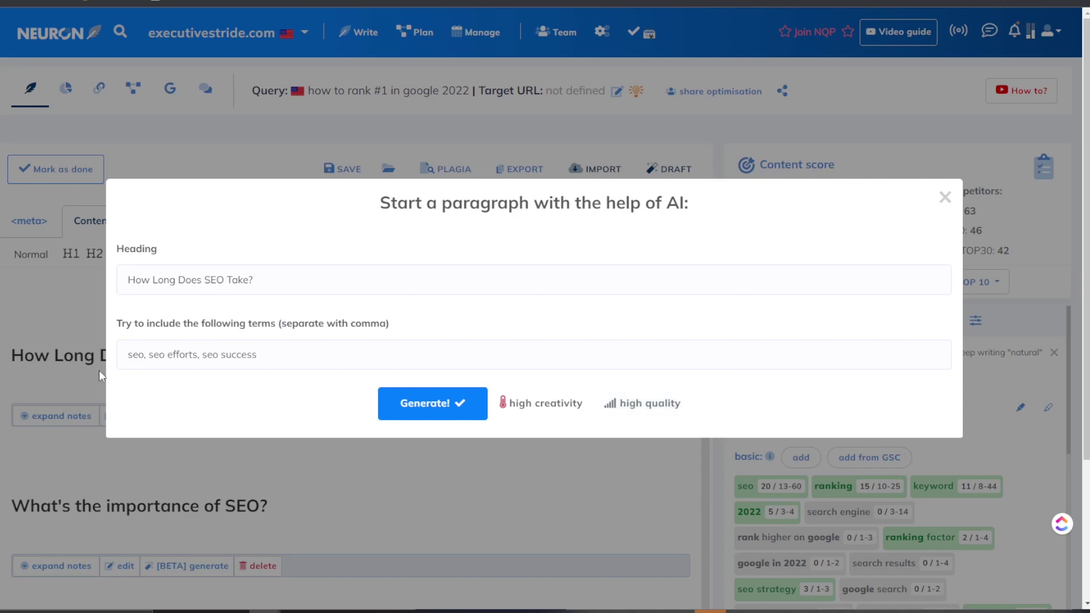
left_click_drag(225, 355, 167, 354)
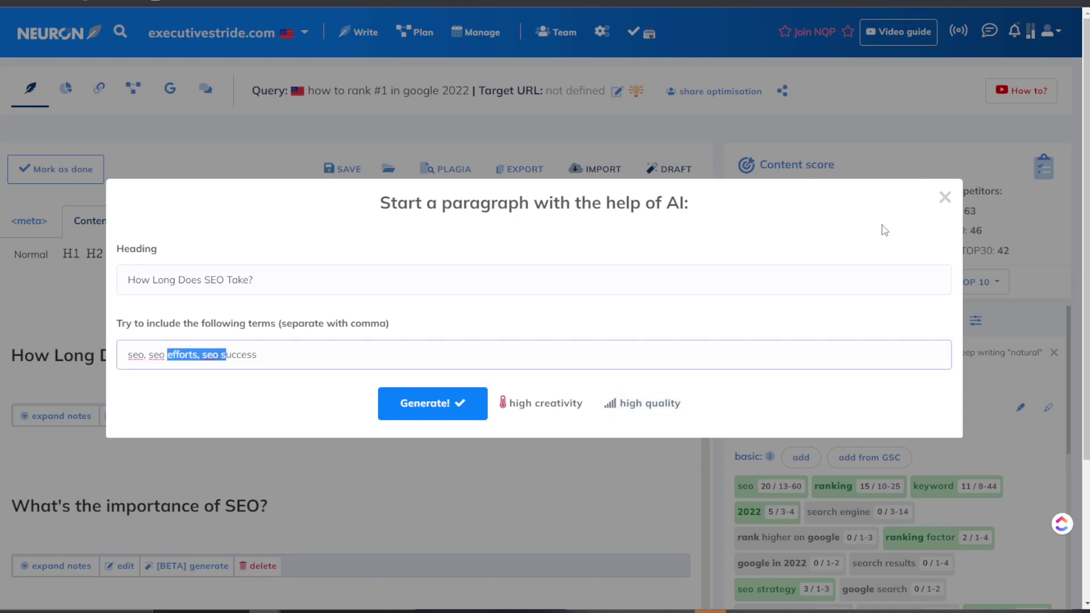
left_click(944, 197)
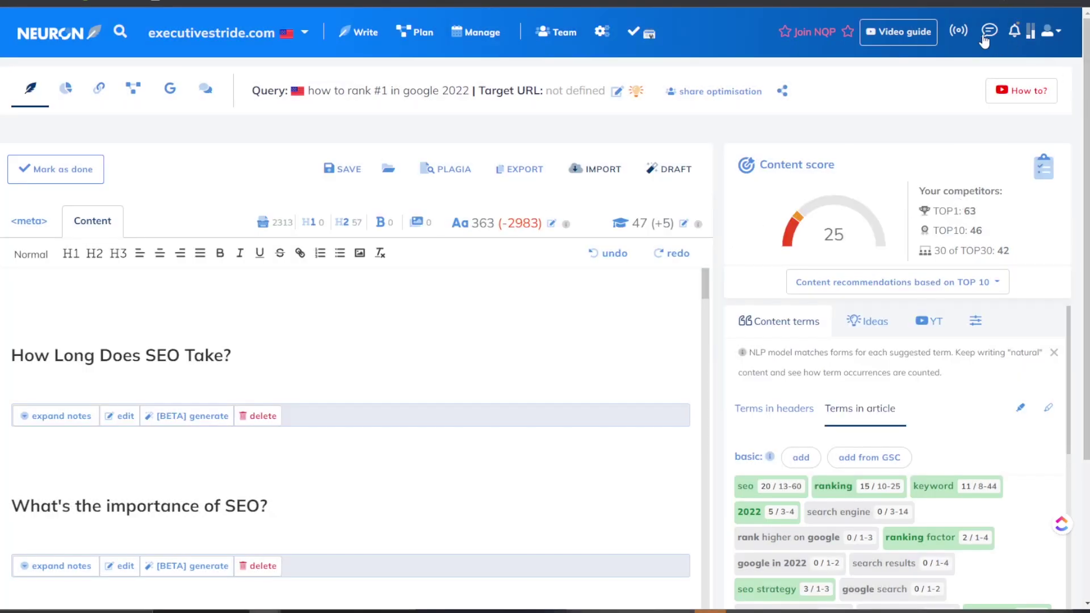
Step: Switch to WordHero and generate AI blog paragraphs for the section heading "What is the top way to improve your Google ranking?"
mouse_move(1033, 35)
left_click(823, 3)
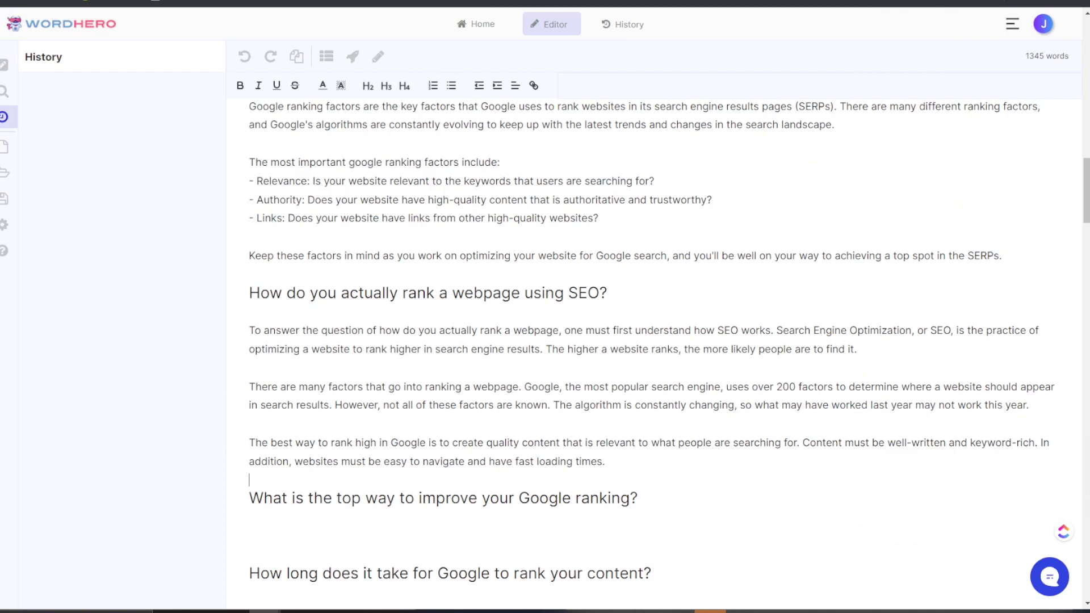
scroll(502, 459, "down", 2)
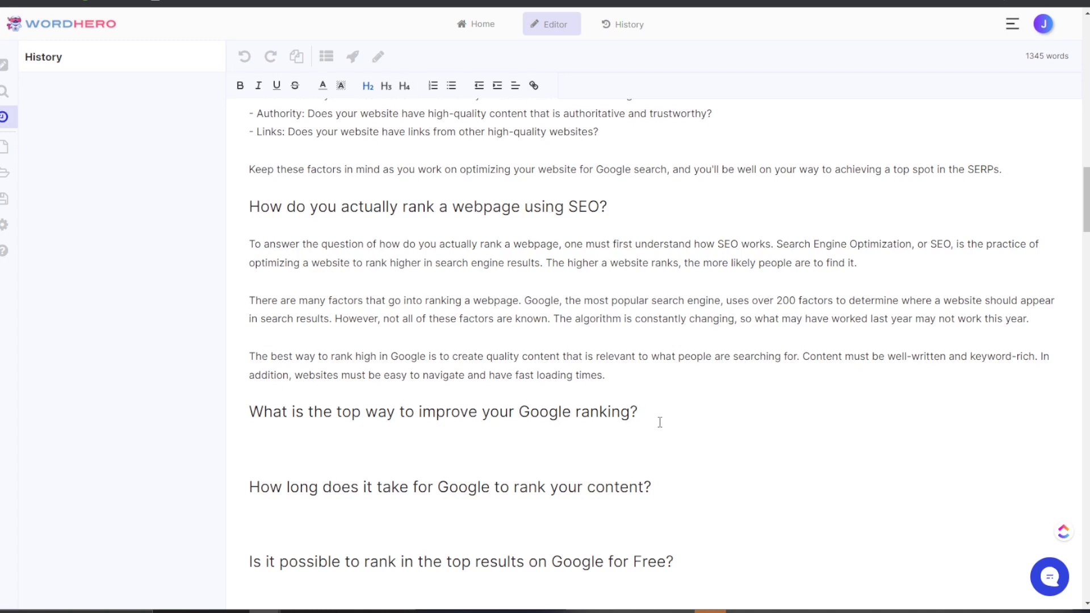
left_click_drag(650, 420, 249, 416)
left_click(353, 56)
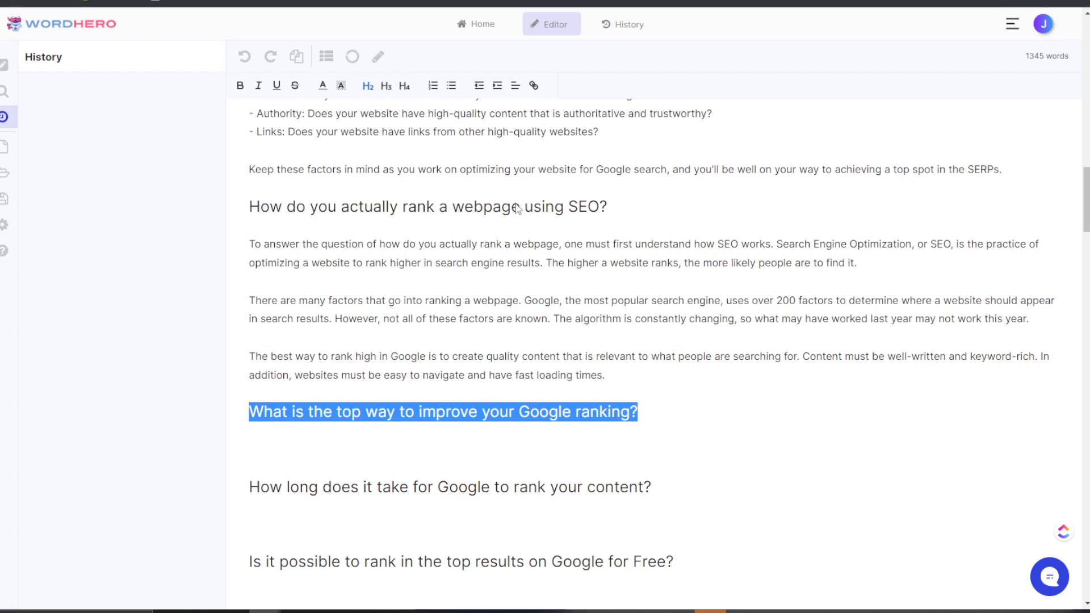
scroll(485, 402, "down", 3)
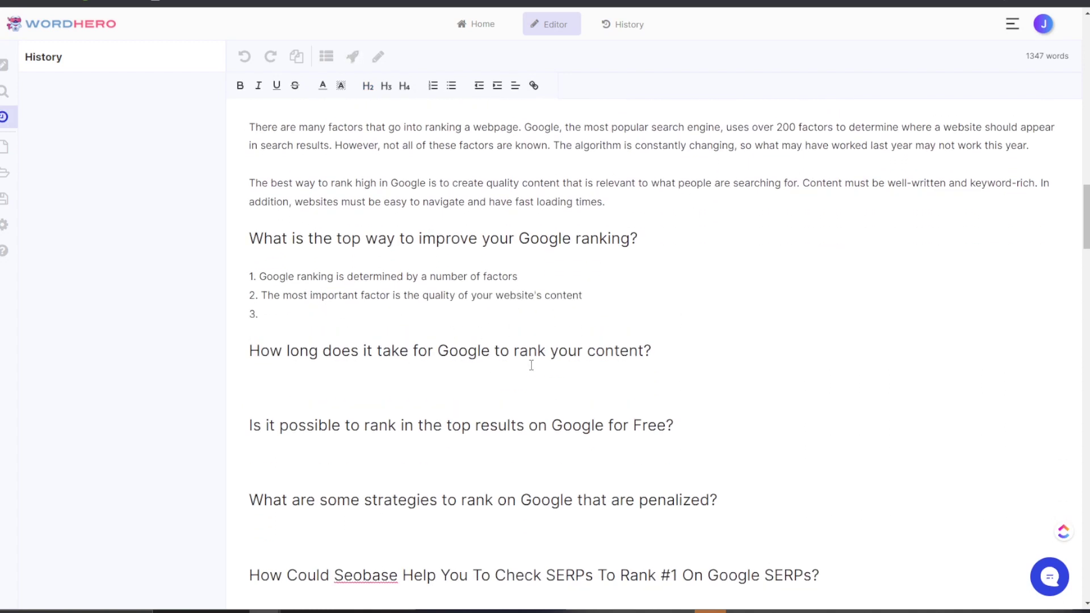
Step: Generate AI blog paragraphs for the section heading "How long does it take for Google to rank your content?"
left_click(320, 332)
left_click(377, 372)
left_click(653, 352)
left_click_drag(657, 356, 180, 360)
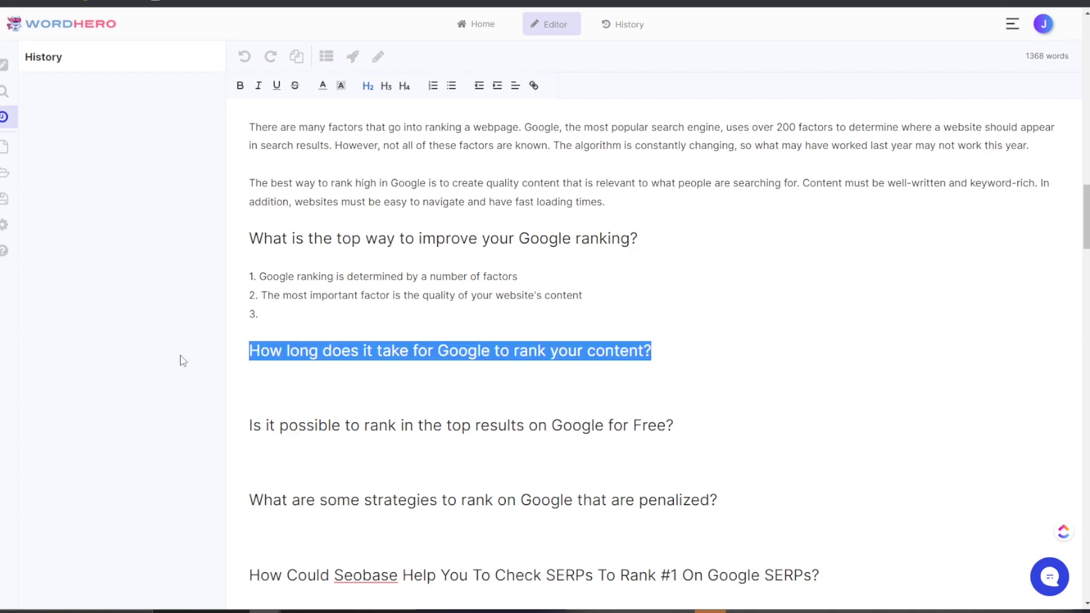
left_click(352, 56)
scroll(552, 386, "down", 2)
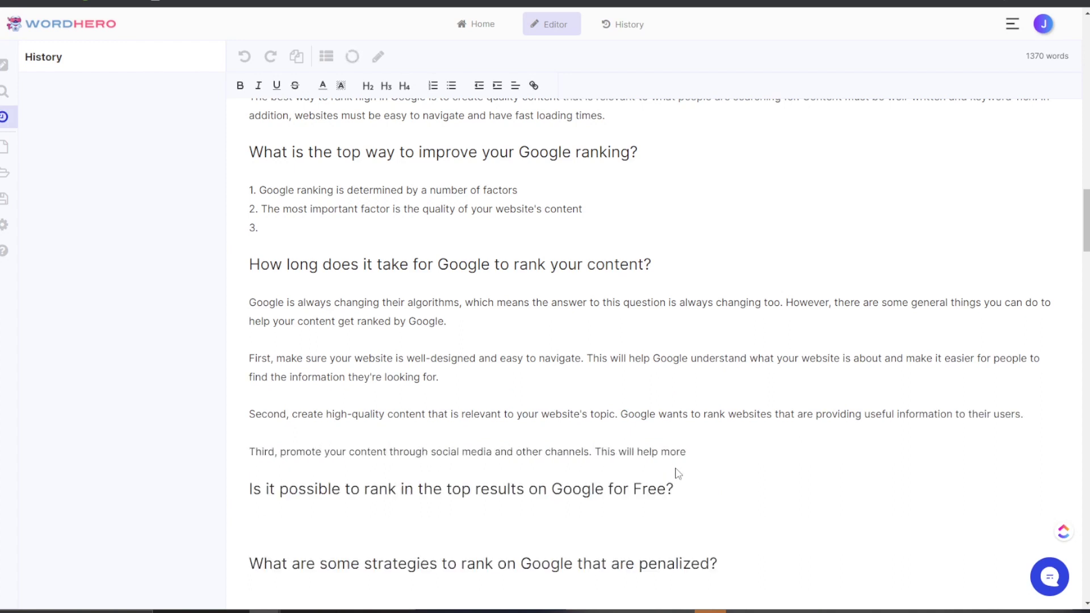
scroll(312, 377, "down", 2)
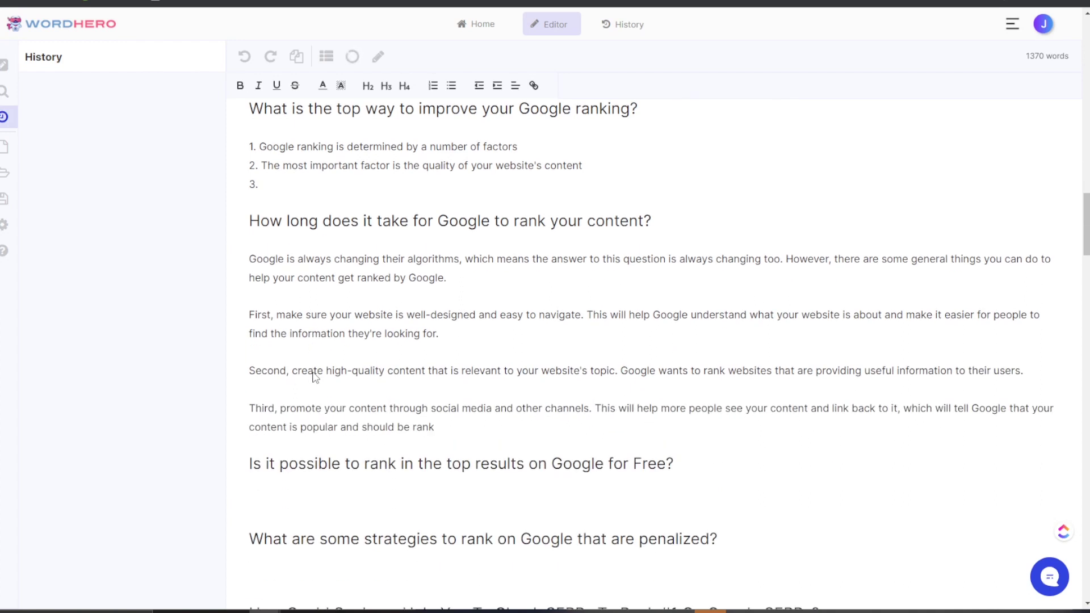
scroll(314, 373, "down", 1)
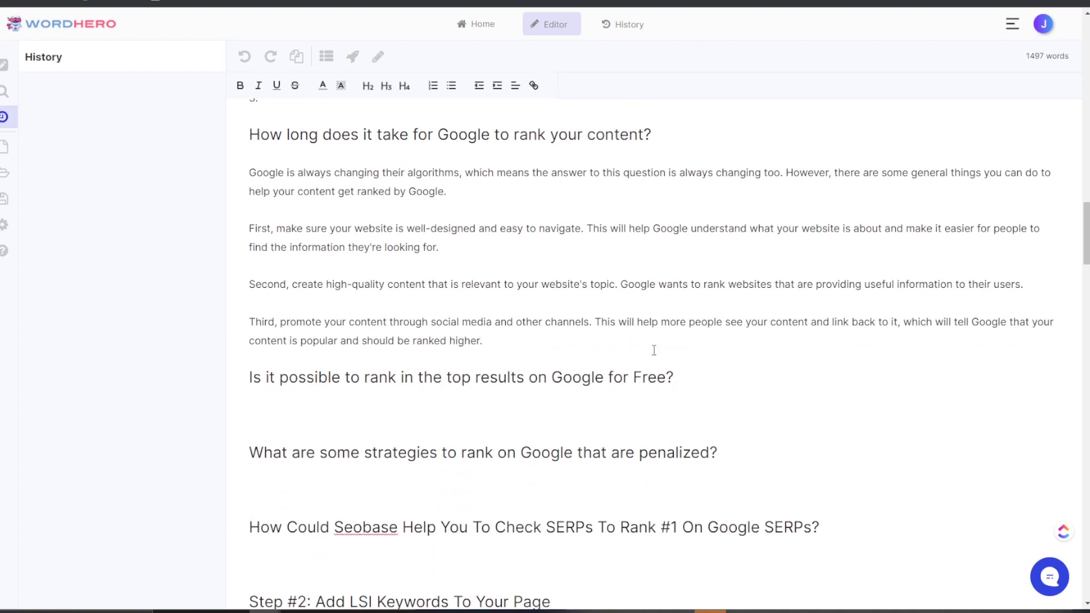
Step: Generate AI blog paragraphs for the section heading "Is it possible to rank in the top results on Google for Free?"
mouse_move(681, 386)
left_mouse_down()
mouse_move(250, 380)
mouse_move(208, 391)
left_mouse_up()
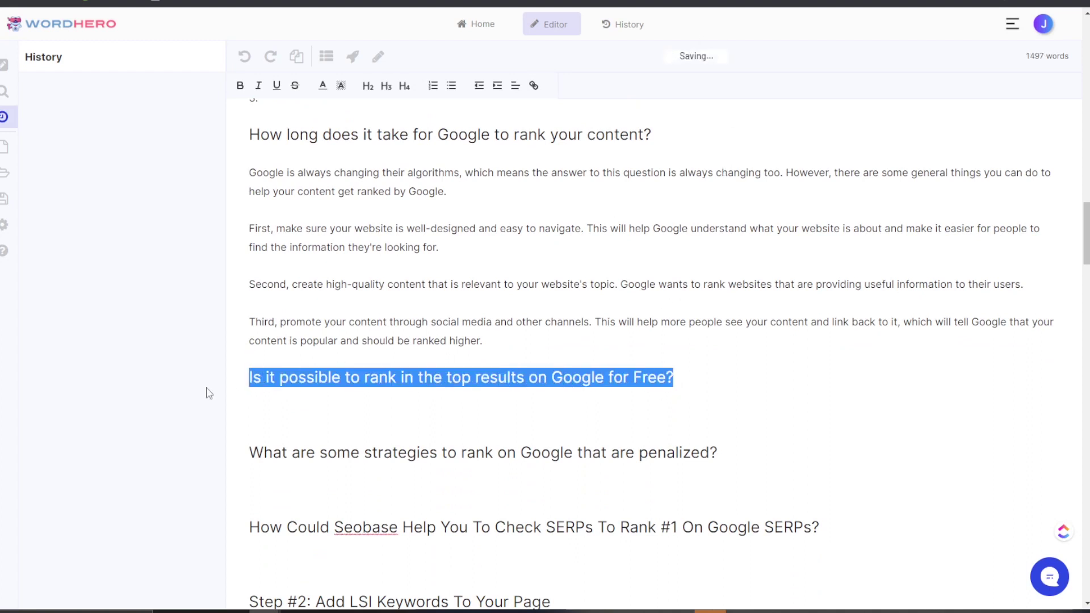
left_click(380, 57)
scroll(710, 379, "down", 2)
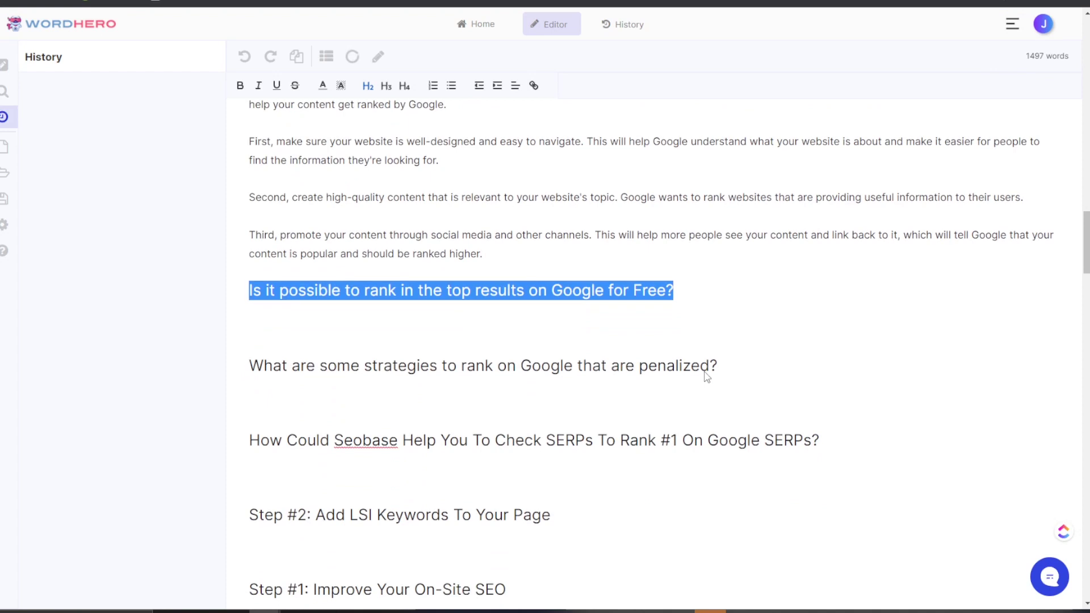
scroll(705, 369, "down", 1)
scroll(704, 368, "up", 2)
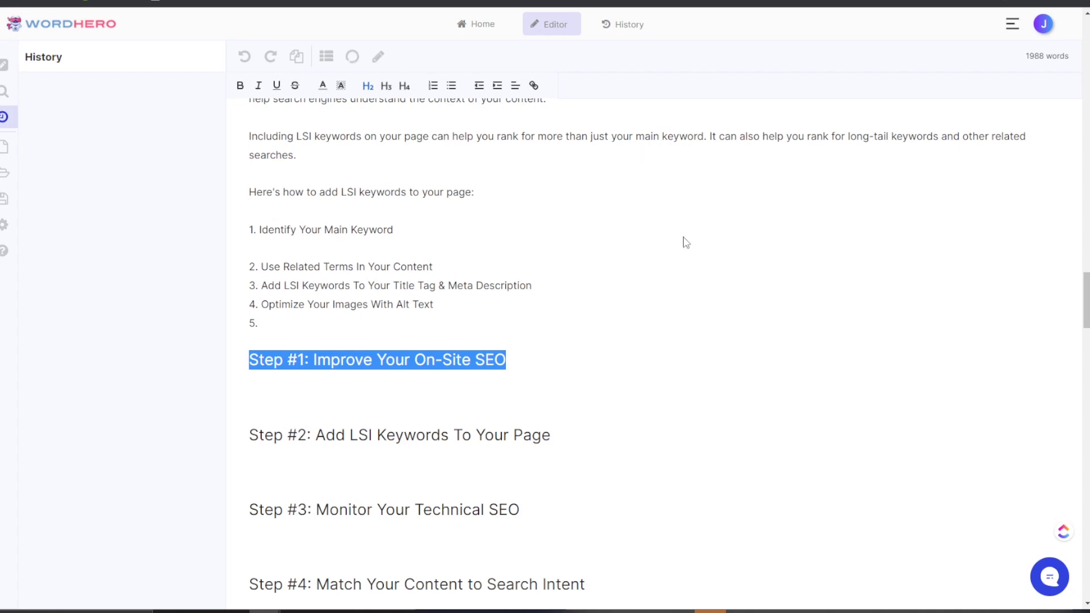
Step: Review the generated Seobase, LSI keywords and on-site SEO sections and look through the remaining headings of the outline
scroll(709, 216, "up", 5)
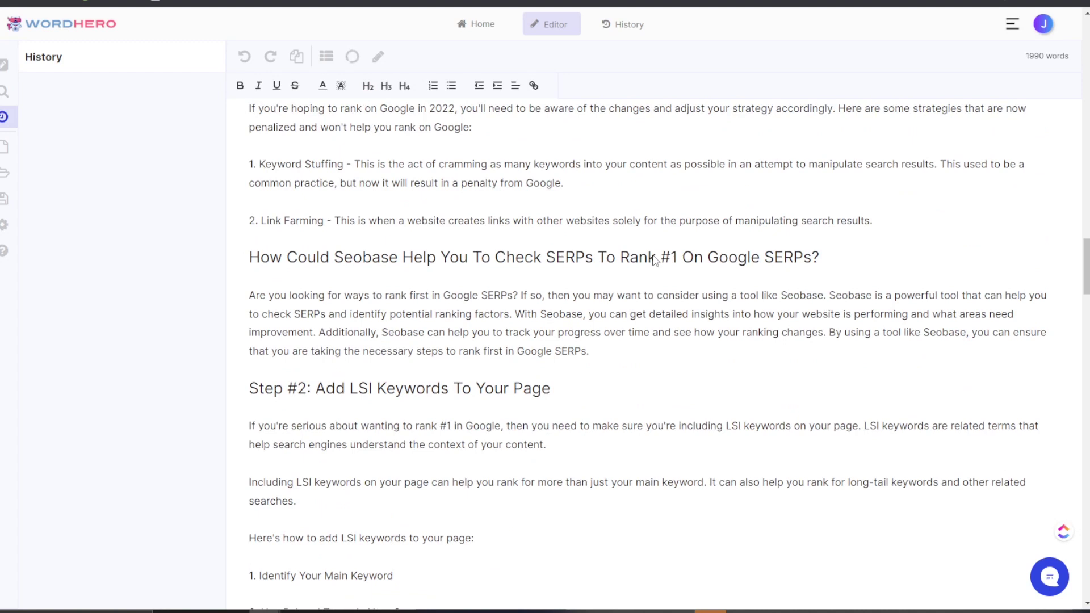
scroll(655, 260, "down", 4)
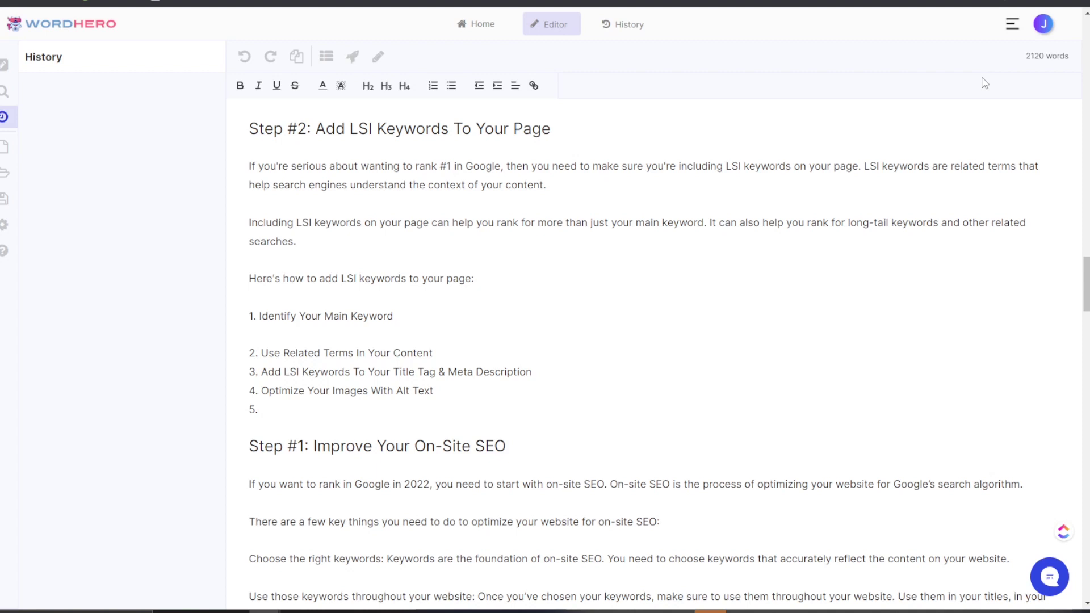
scroll(658, 486, "down", 8)
scroll(662, 482, "down", 20)
scroll(663, 484, "up", 12)
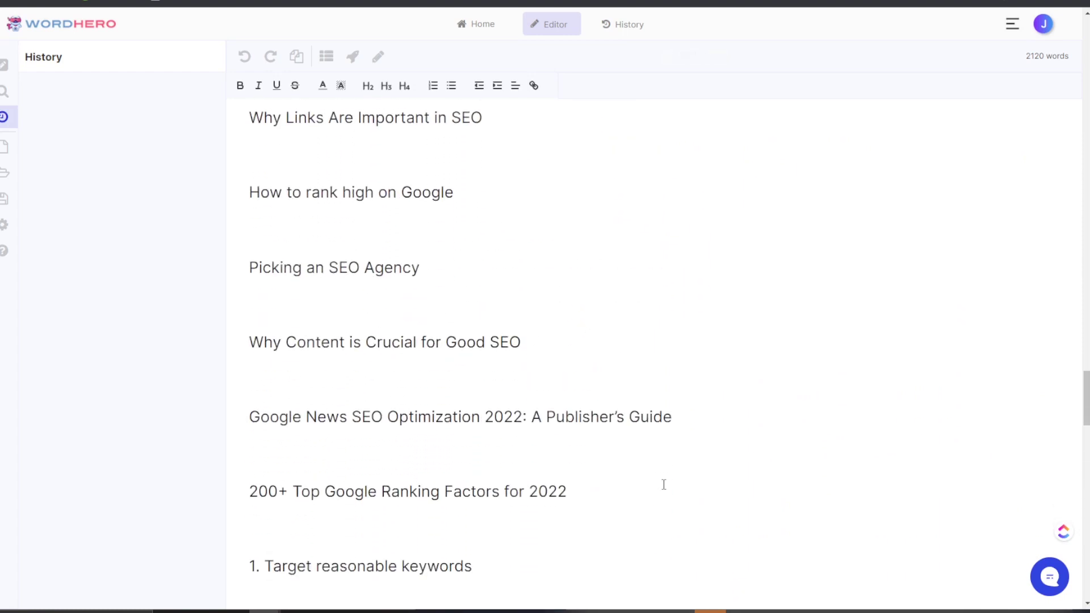
scroll(664, 484, "down", 2)
scroll(588, 543, "down", 5)
scroll(447, 545, "up", 20)
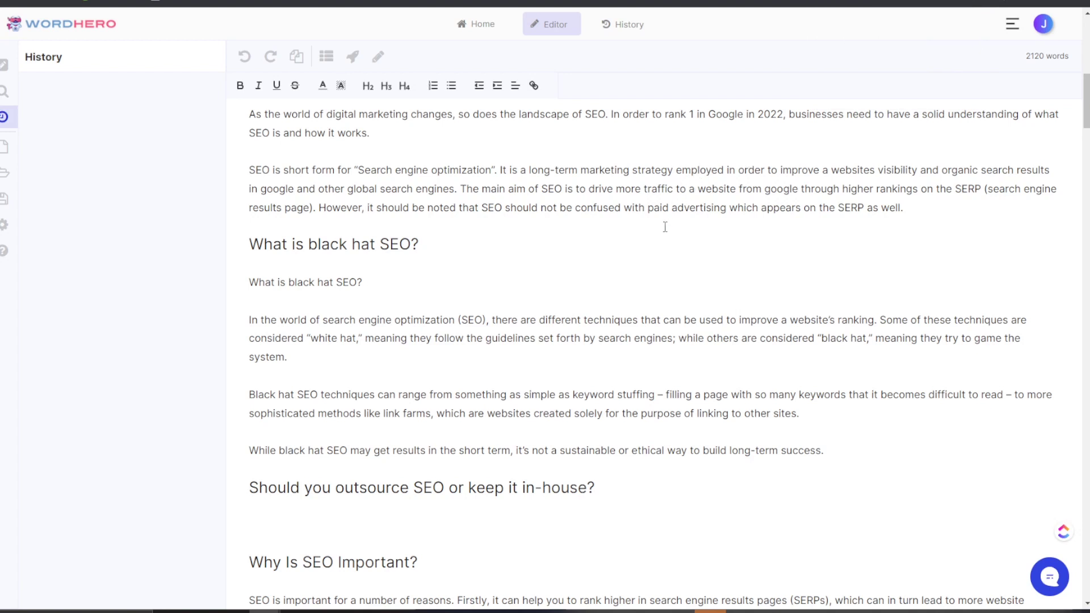
Step: Read through the generated article from the black hat SEO section to the later step sections, and return to the title
scroll(227, 402, "down", 10)
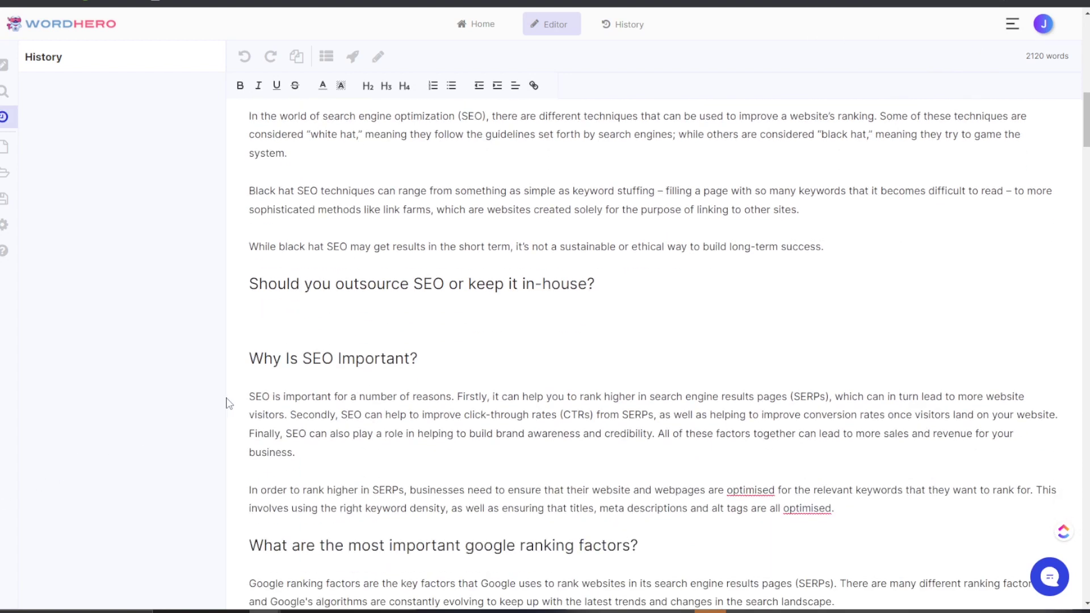
scroll(267, 366, "down", 6)
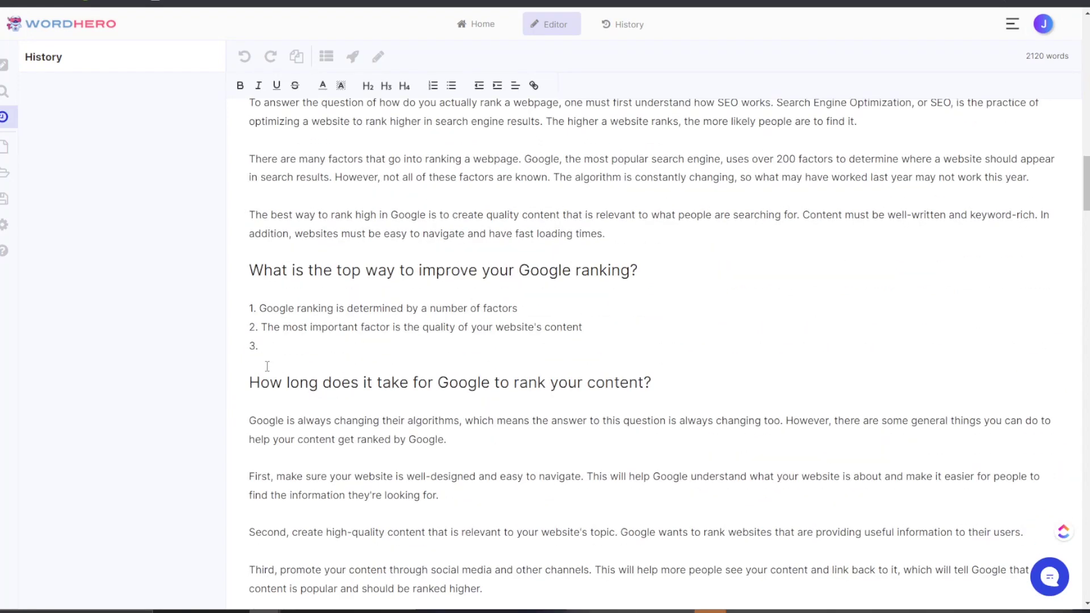
scroll(266, 366, "down", 12)
scroll(279, 359, "down", 5)
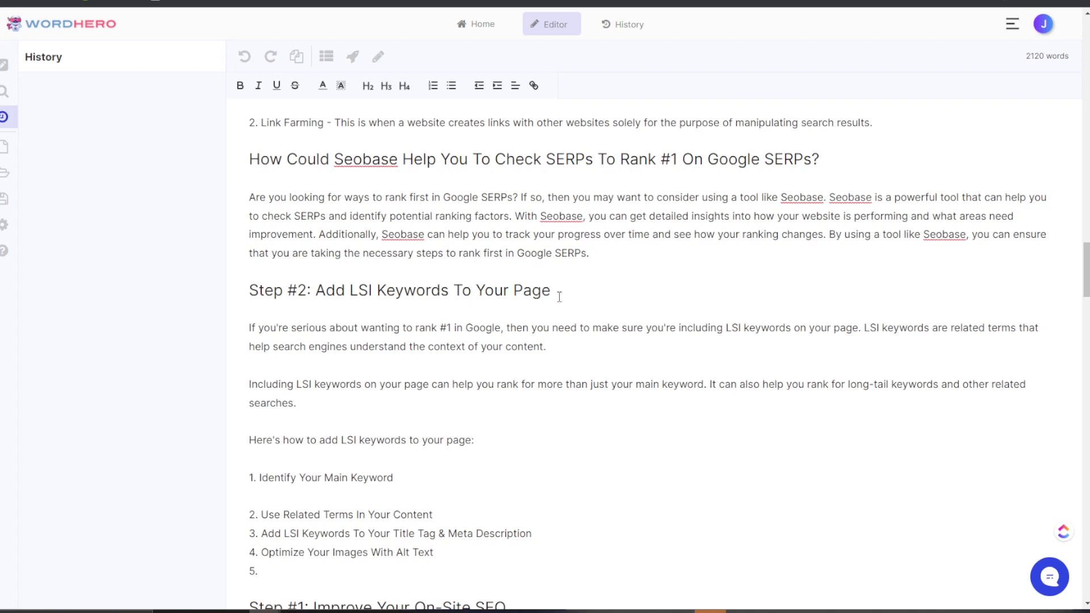
scroll(302, 299, "down", 5)
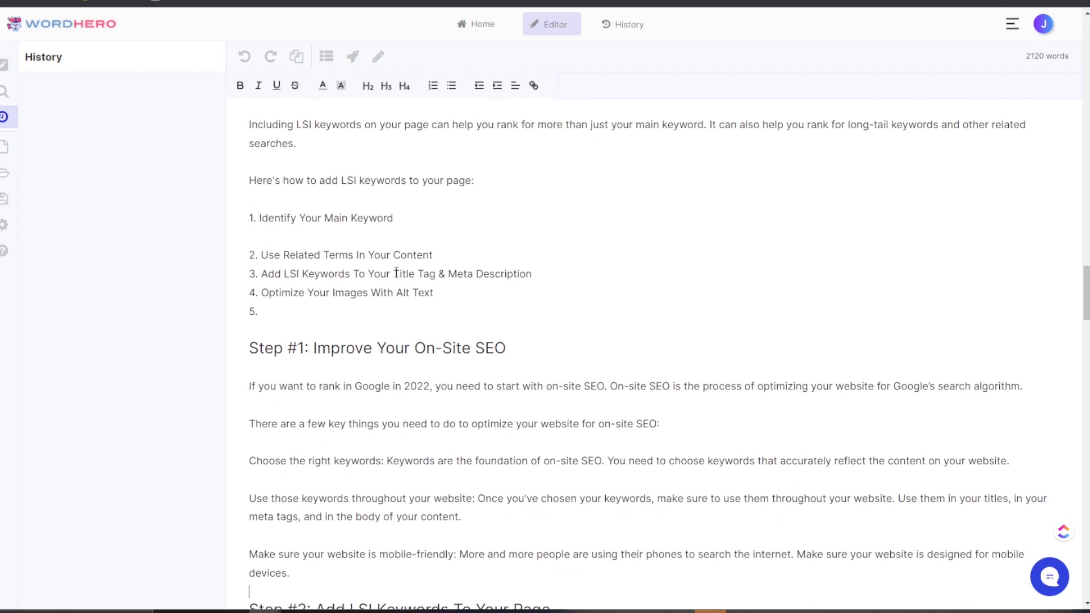
mouse_move(894, 2)
scroll(511, 471, "down", 4)
scroll(542, 463, "down", 15)
scroll(539, 457, "up", 20)
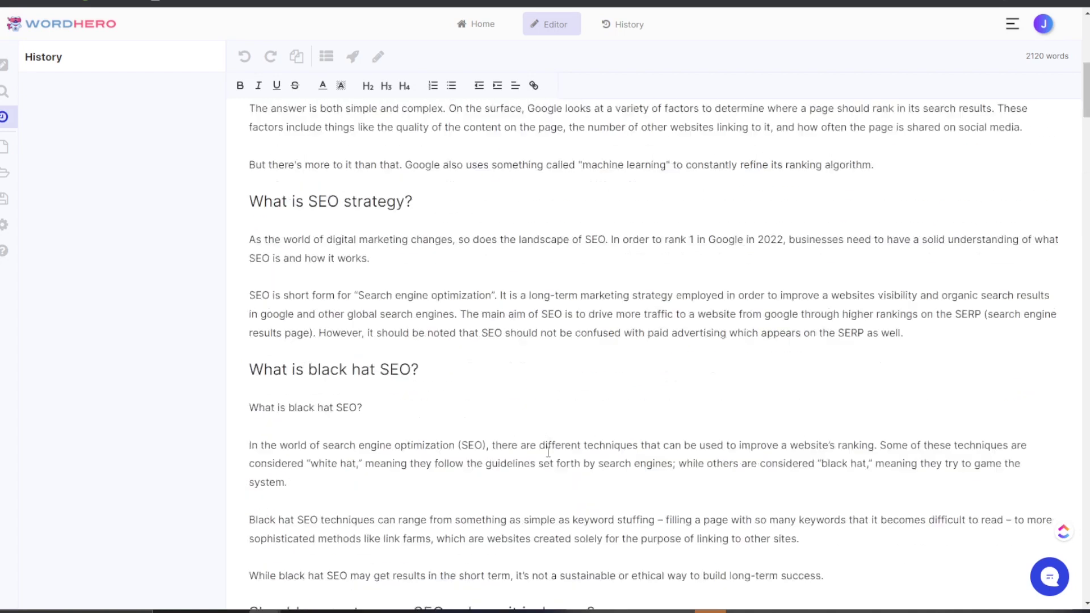
scroll(548, 451, "up", 9)
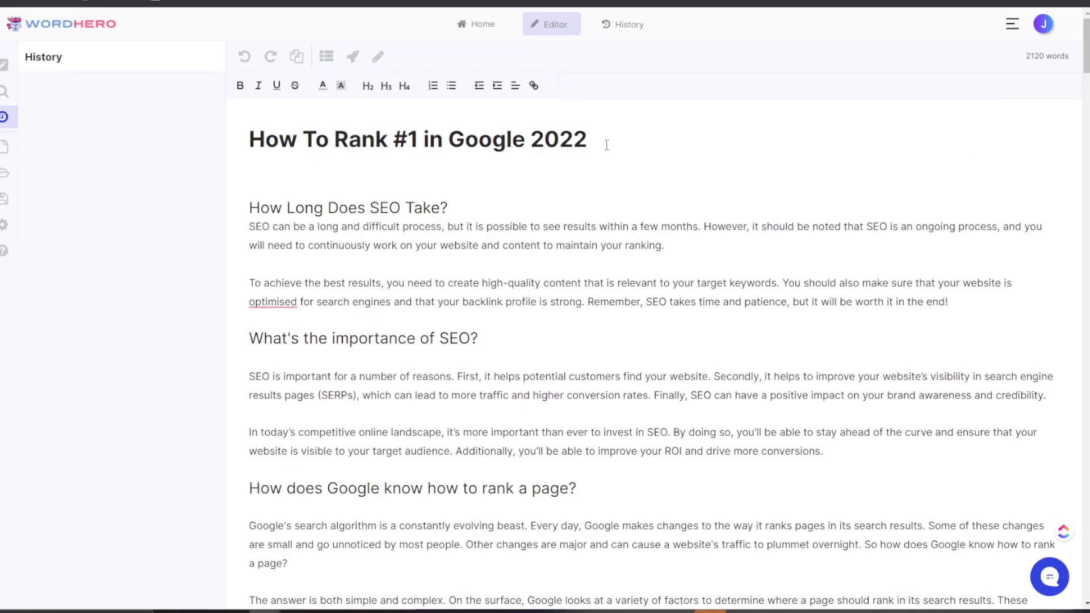